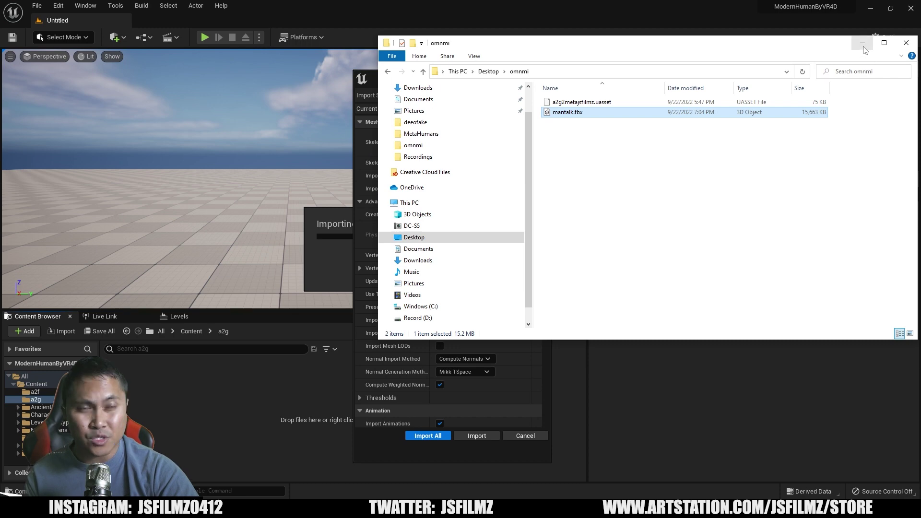
Step: Import everything from mantalk.fbx into the a2g folder with the current skeletal mesh and animation options, and dismiss the message log
{"action": "left_click", "coordinate": [863, 43]}
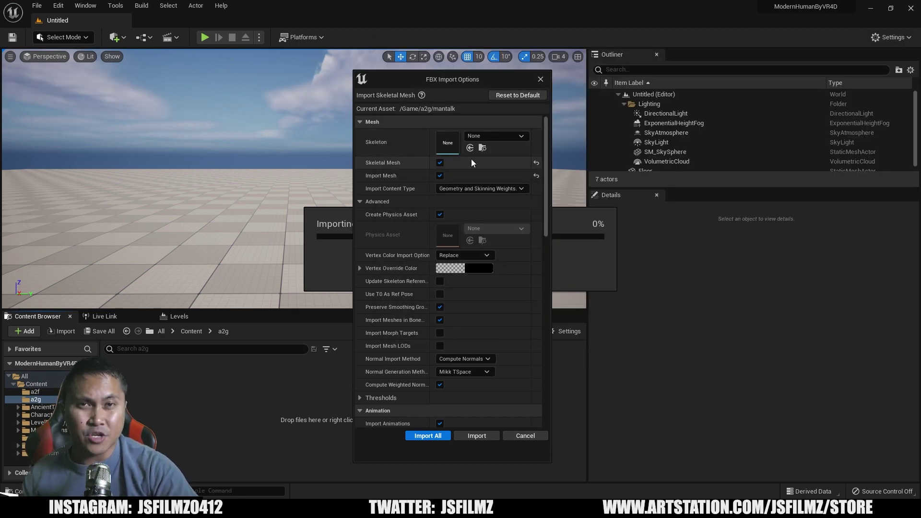
{"action": "scroll", "coordinate": [470, 263], "scroll_direction": "down", "scroll_amount": 3}
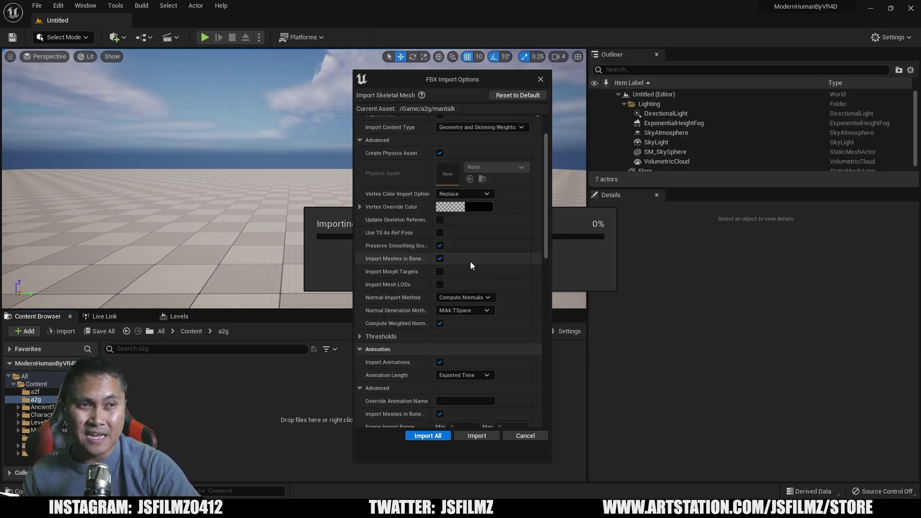
{"action": "scroll", "coordinate": [470, 261], "scroll_direction": "down", "scroll_amount": 4}
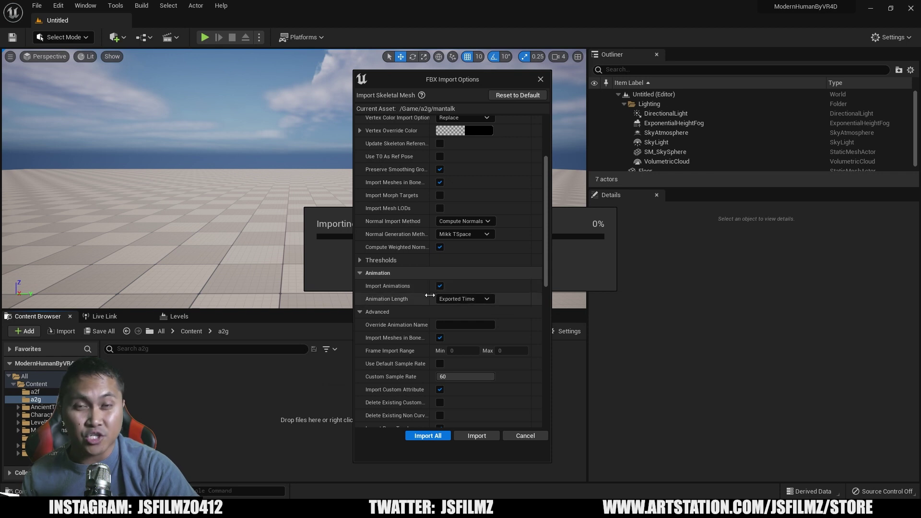
{"action": "scroll", "coordinate": [455, 319], "scroll_direction": "down", "scroll_amount": 2}
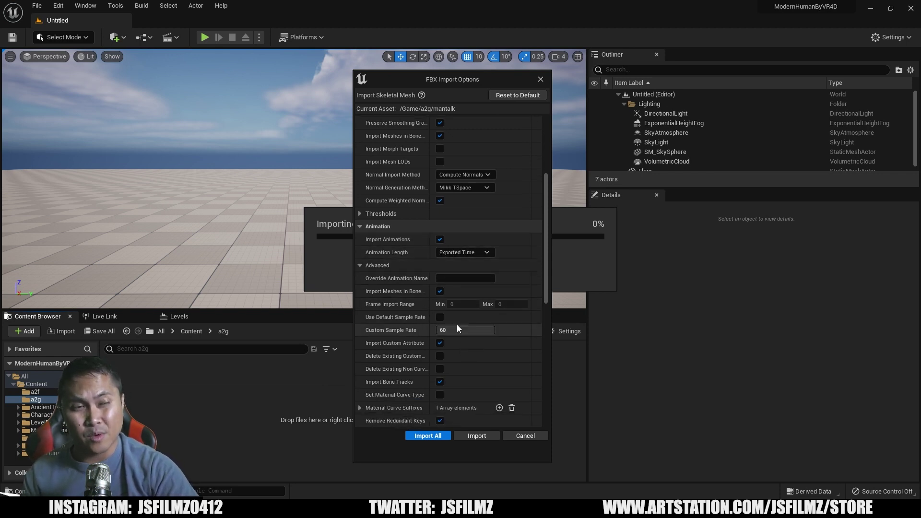
{"action": "scroll", "coordinate": [456, 324], "scroll_direction": "down", "scroll_amount": 3}
{"action": "scroll", "coordinate": [435, 335], "scroll_direction": "up", "scroll_amount": 3}
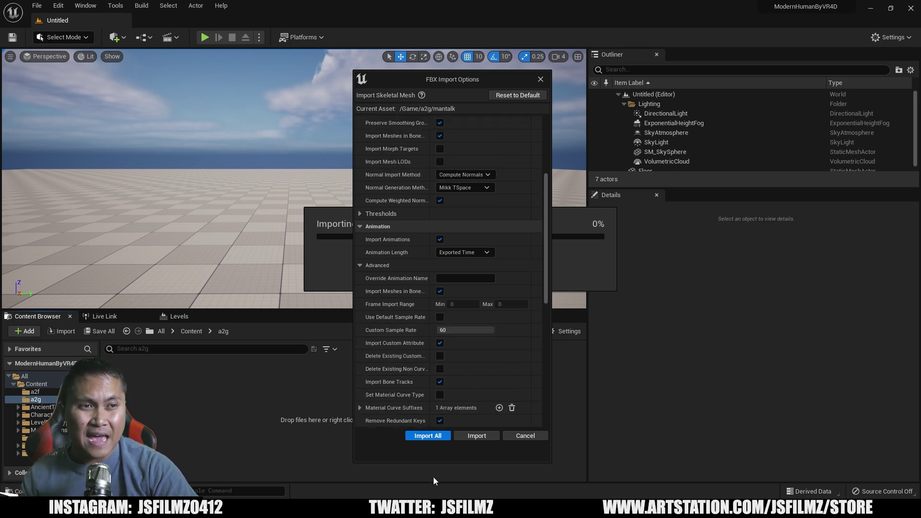
{"action": "left_click", "coordinate": [430, 436]}
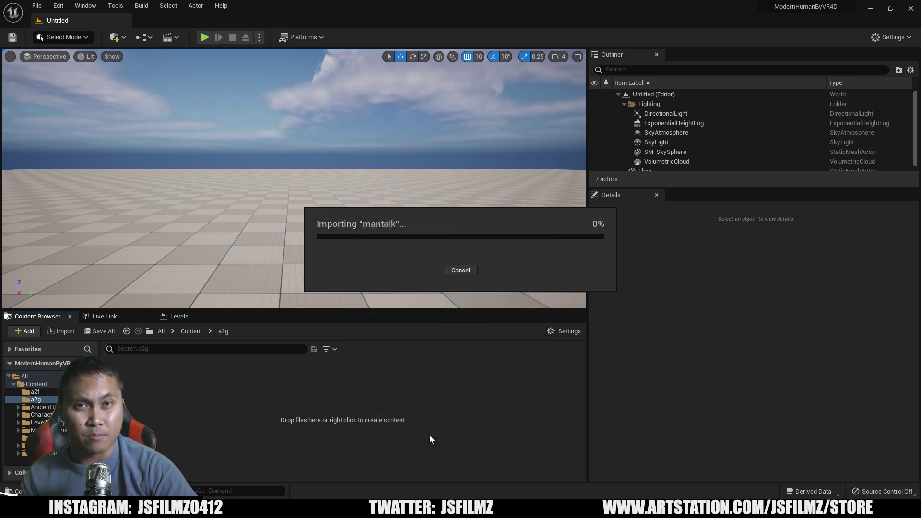
{"action": "left_click", "coordinate": [667, 372]}
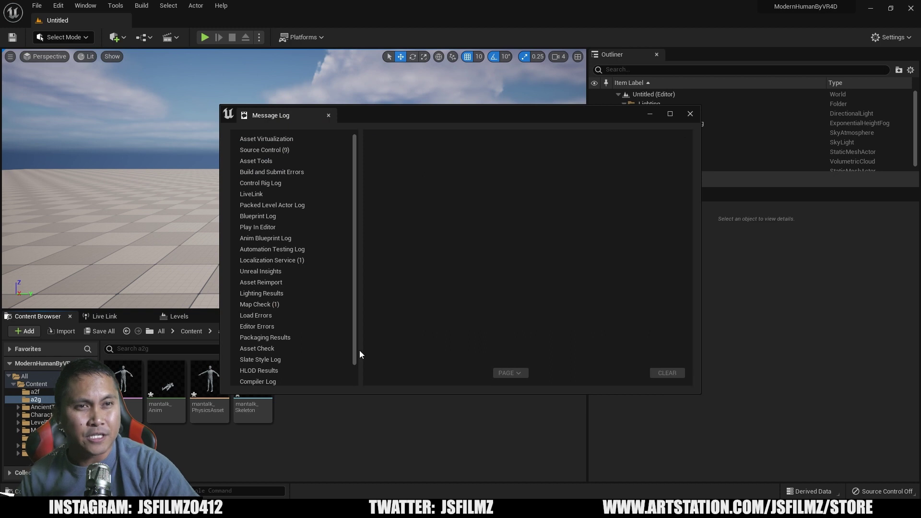
{"action": "left_click", "coordinate": [690, 114]}
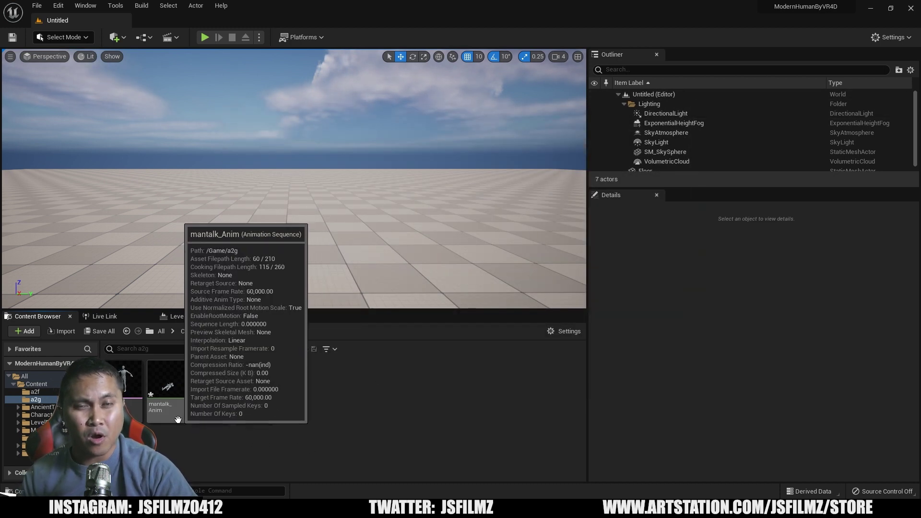
Step: Open the mantalk_Anim animation sequence, pause its preview and review its asset details
{"action": "double_click", "coordinate": [172, 383]}
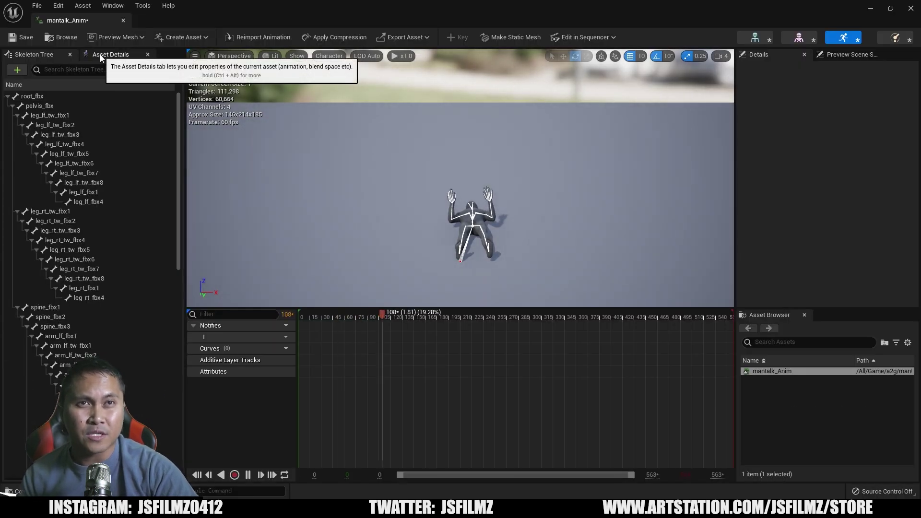
{"action": "left_click", "coordinate": [100, 54]}
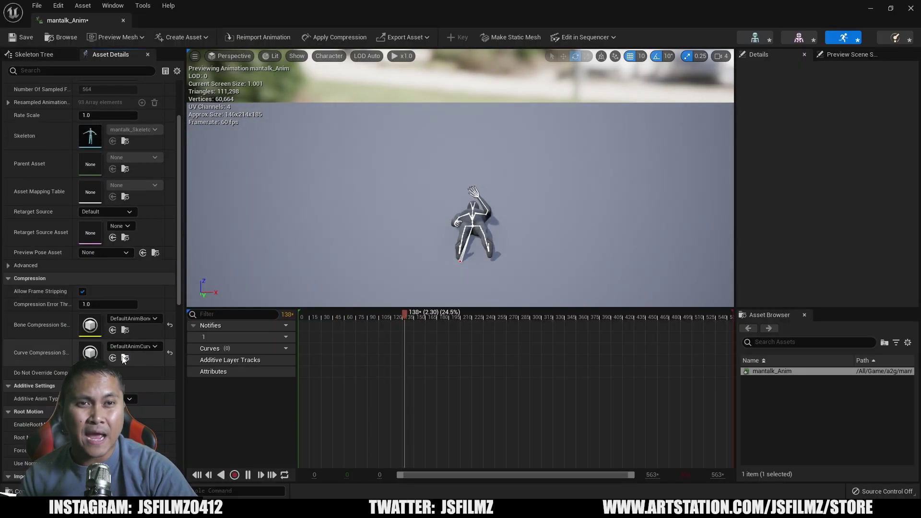
{"action": "left_click", "coordinate": [248, 475]}
{"action": "scroll", "coordinate": [126, 359], "scroll_direction": "down", "scroll_amount": 3}
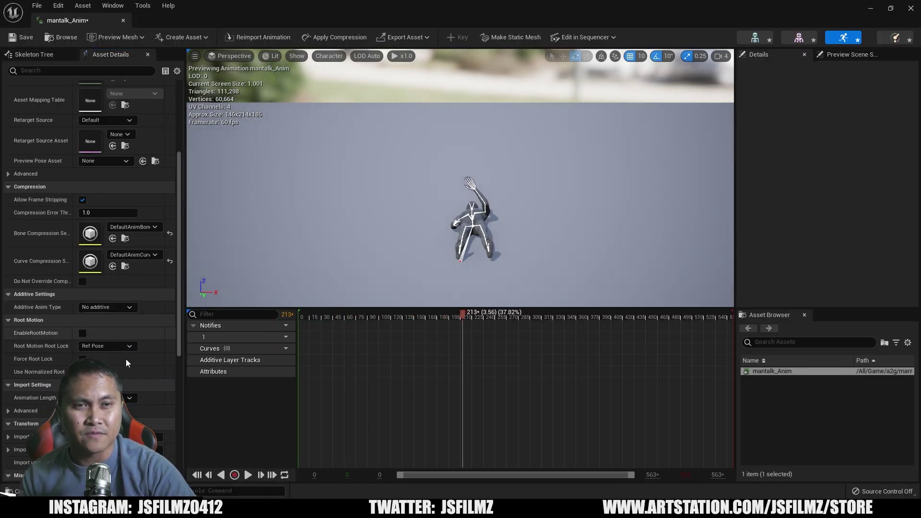
{"action": "scroll", "coordinate": [126, 359], "scroll_direction": "down", "scroll_amount": 1}
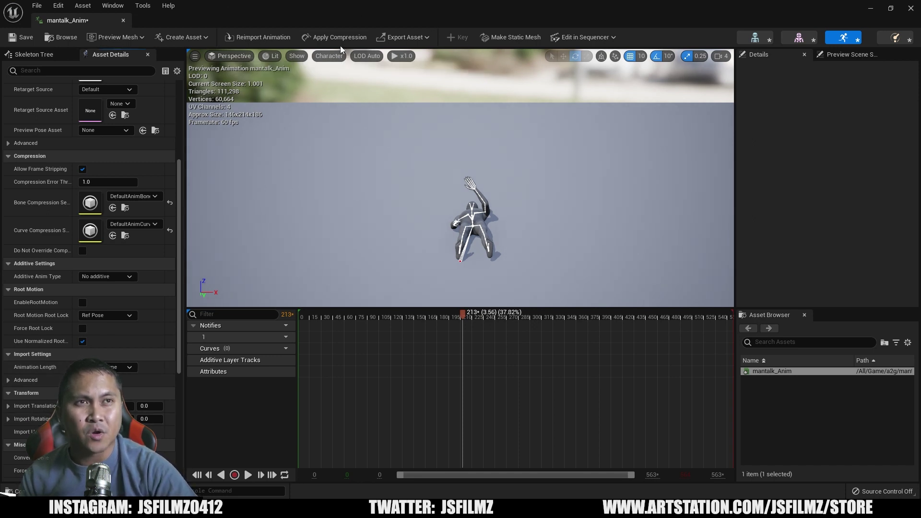
Step: Reimport the mantalk_Anim animation, save the asset and clear away its editor and the message log
{"action": "left_click", "coordinate": [259, 38]}
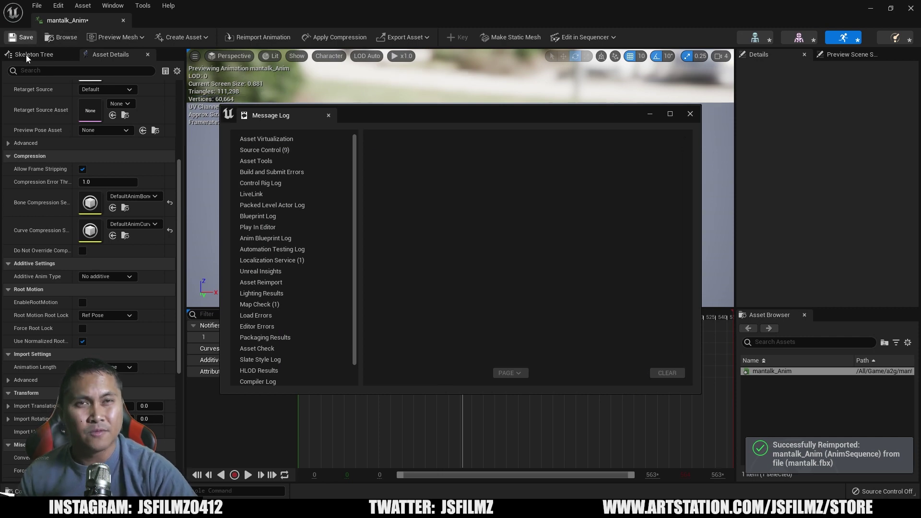
{"action": "left_click", "coordinate": [19, 36]}
{"action": "left_click_drag", "start_coordinate": [531, 9], "coordinate": [460, 70]}
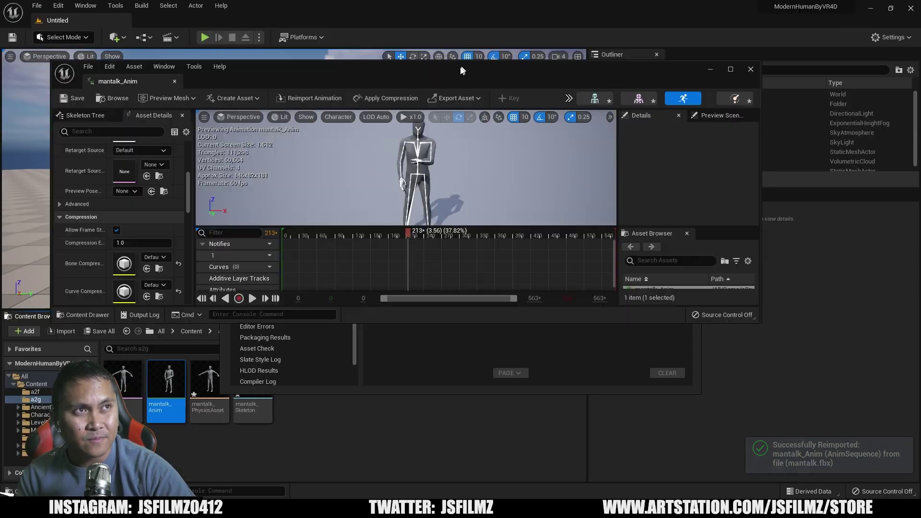
{"action": "left_click", "coordinate": [709, 70]}
{"action": "left_click", "coordinate": [392, 421]}
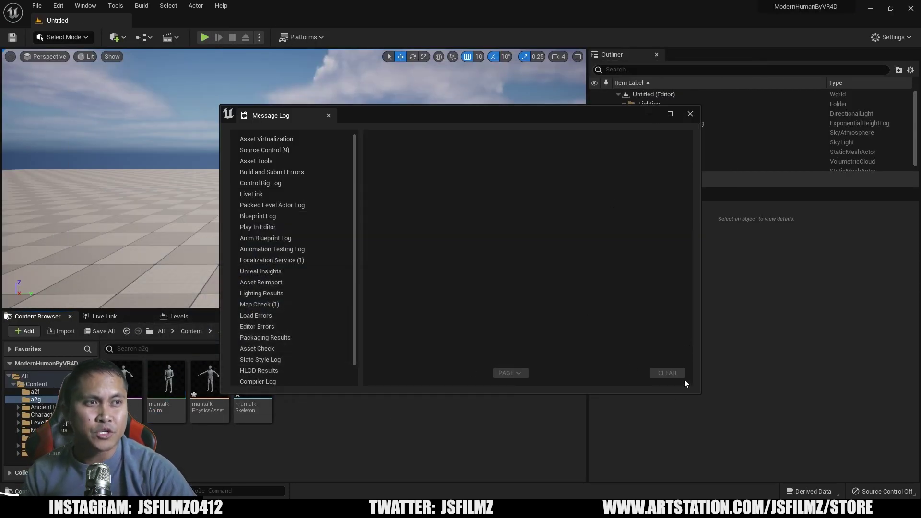
{"action": "left_click", "coordinate": [691, 114]}
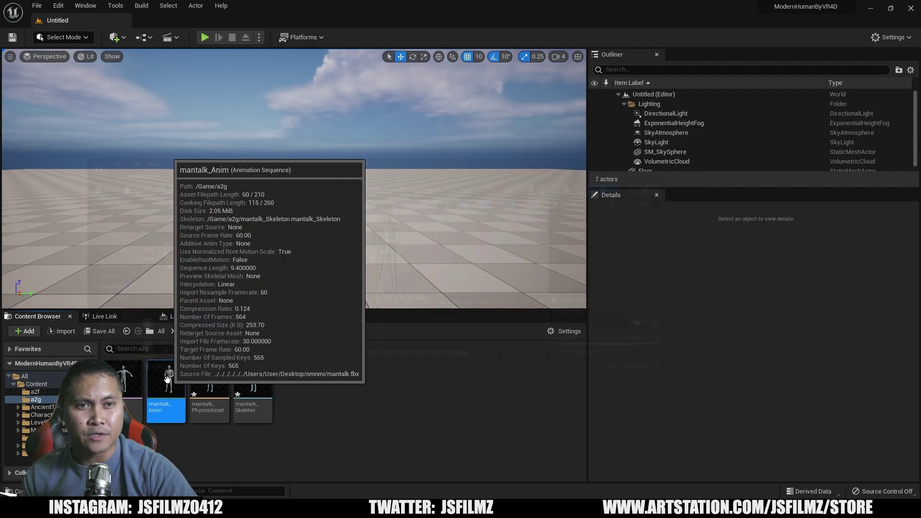
Step: Play back the reimported mantalk_Anim to check its motion, pause it and close the animation editor
{"action": "double_click", "coordinate": [168, 380]}
{"action": "left_click", "coordinate": [252, 299]}
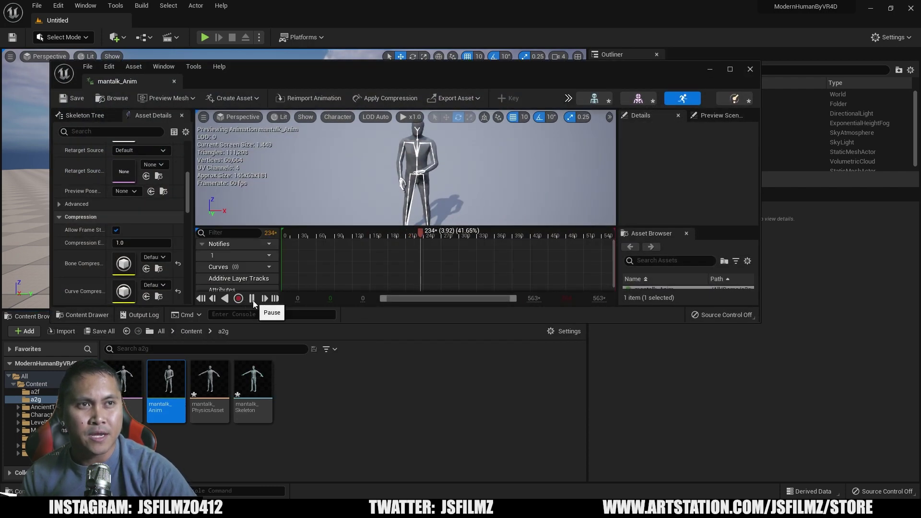
{"action": "left_click", "coordinate": [252, 299]}
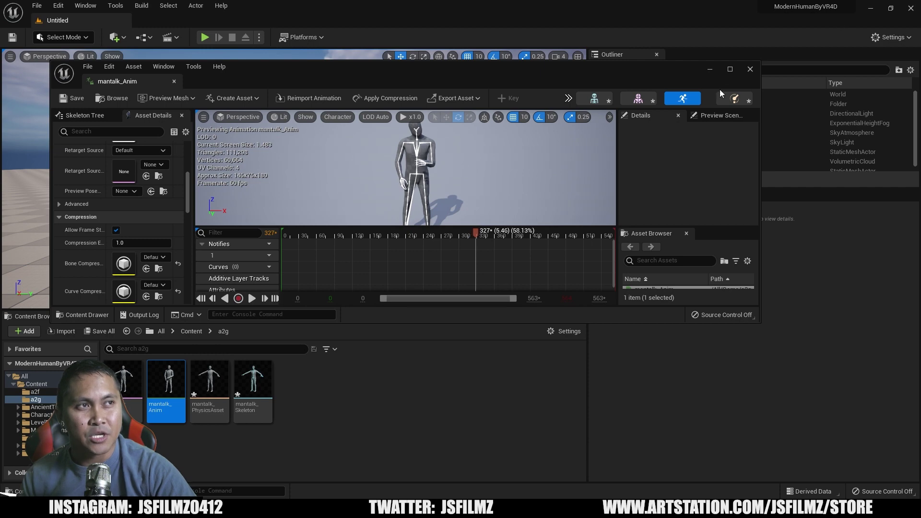
{"action": "left_click", "coordinate": [750, 69]}
{"action": "left_click", "coordinate": [292, 424]}
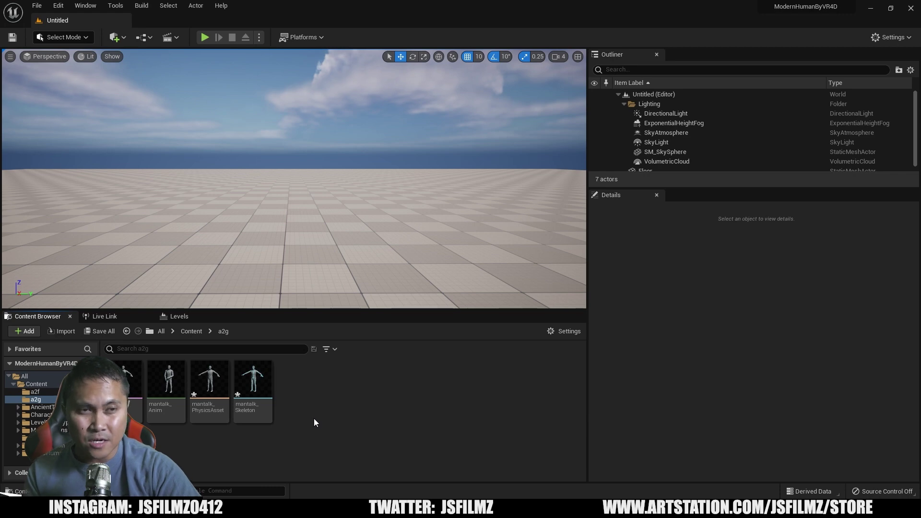
Step: Create an IK Rig in the a2g folder for the mantalk skeletal mesh and name it manrig
{"action": "right_click", "coordinate": [314, 420]}
{"action": "mouse_move", "coordinate": [338, 240]}
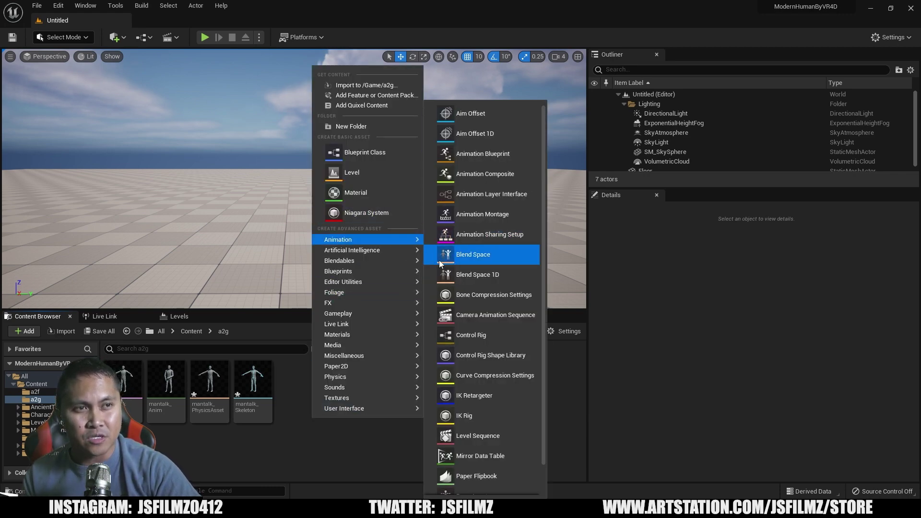
{"action": "left_click", "coordinate": [453, 413]}
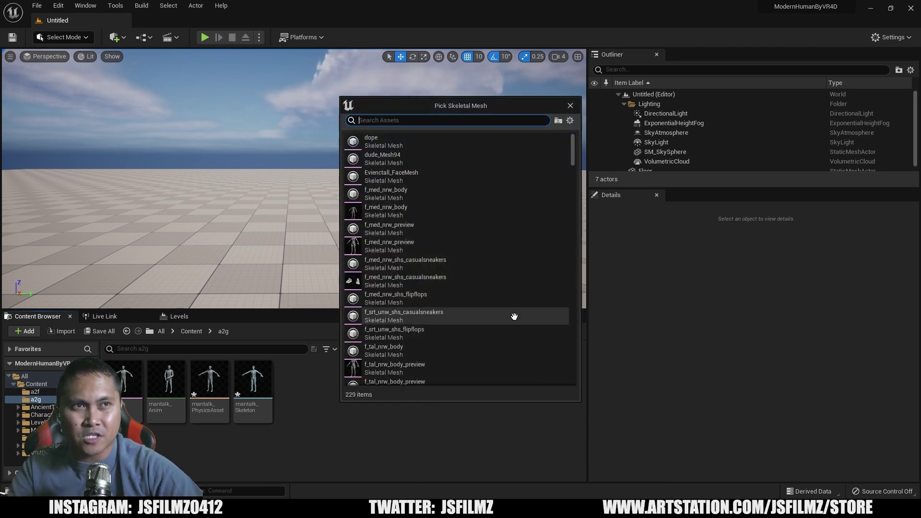
{"action": "mouse_move", "coordinate": [514, 317]}
{"action": "type", "text": "mantalk"}
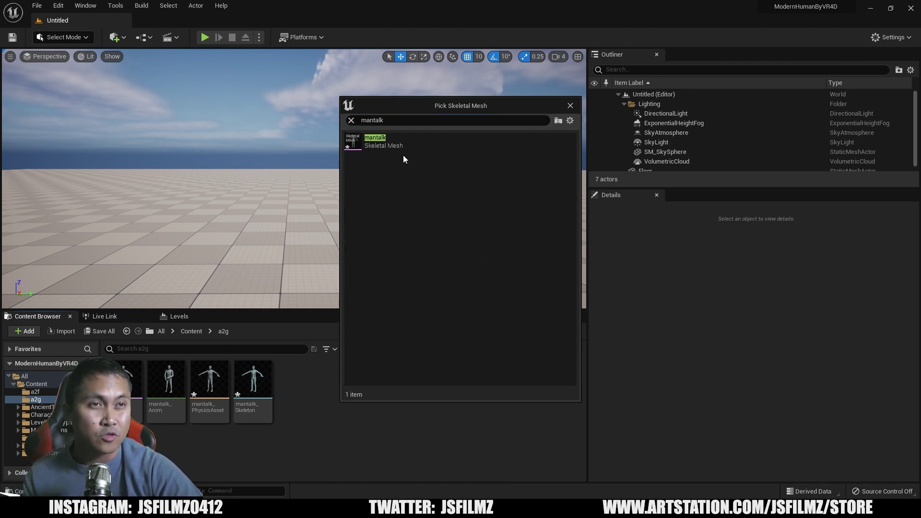
{"action": "left_click", "coordinate": [403, 144]}
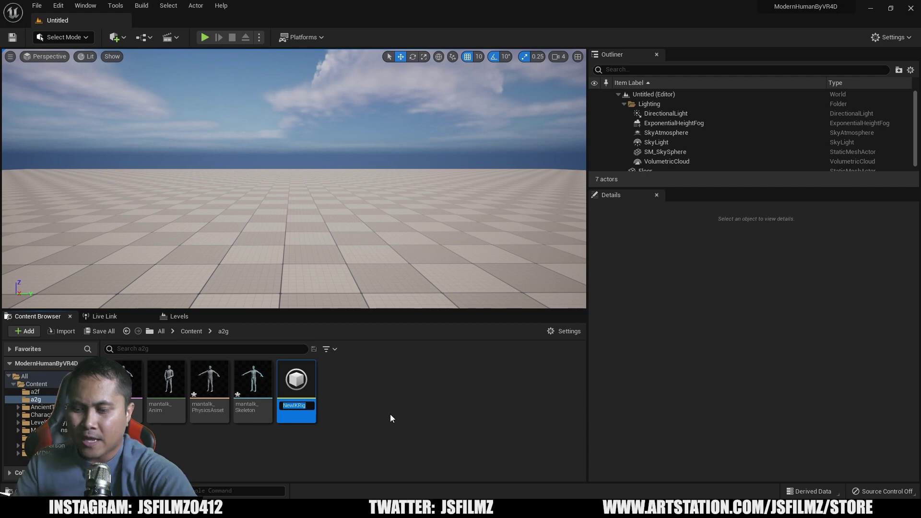
{"action": "type", "text": "manrig"}
{"action": "key", "text": "Return"}
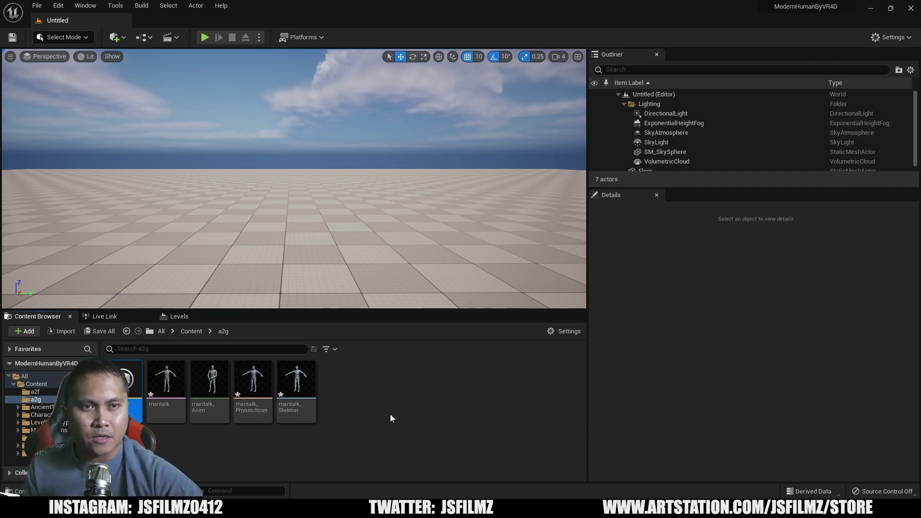
Step: Open the manrig IK Rig and display the bone names on its skeleton in the preview
{"action": "double_click", "coordinate": [123, 379]}
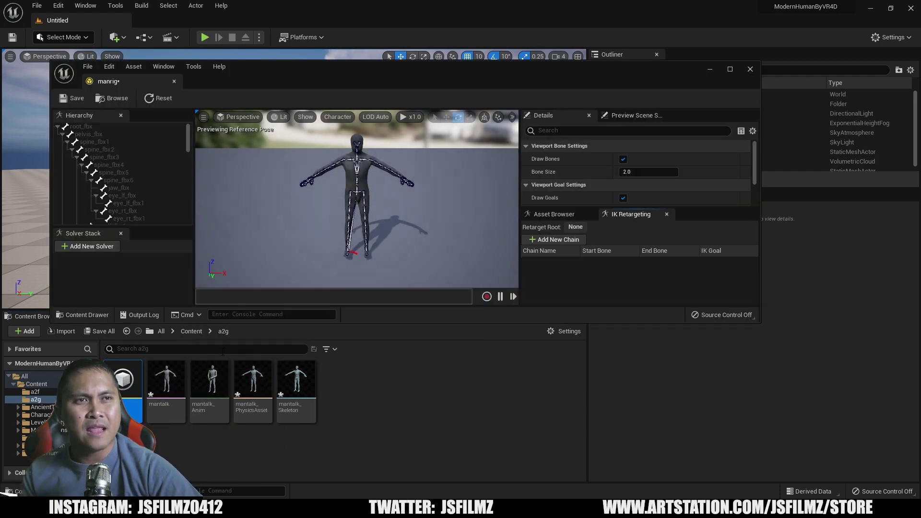
{"action": "scroll", "coordinate": [417, 212], "scroll_direction": "down", "scroll_amount": 4}
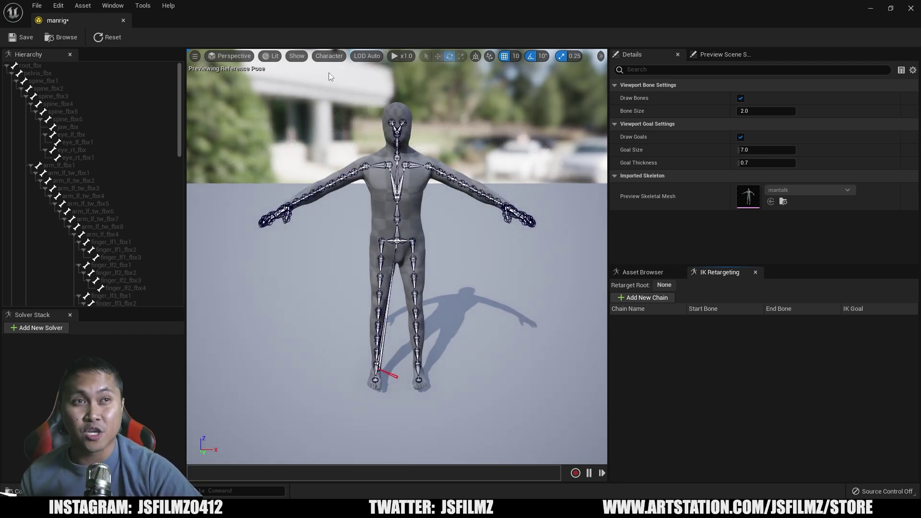
{"action": "left_click", "coordinate": [329, 57]}
{"action": "mouse_move", "coordinate": [345, 102]}
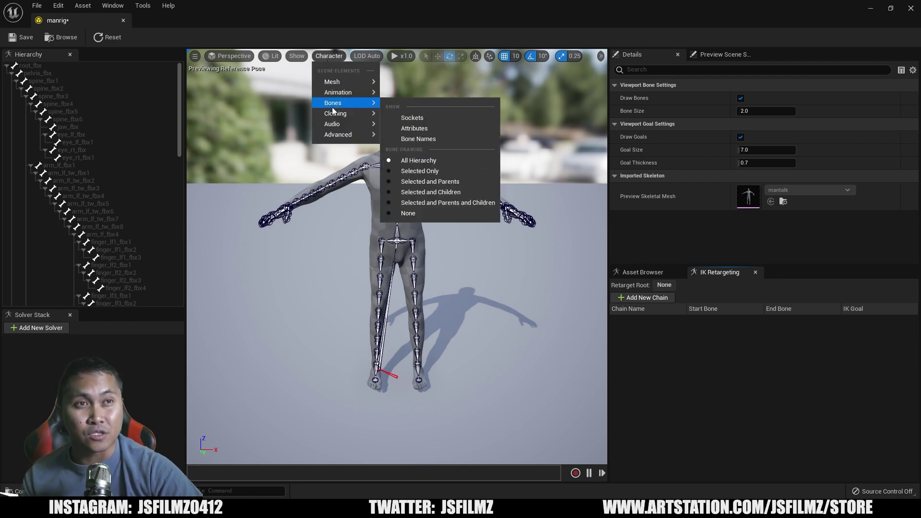
{"action": "left_click", "coordinate": [406, 138]}
{"action": "scroll", "coordinate": [461, 240], "scroll_direction": "up", "scroll_amount": 3}
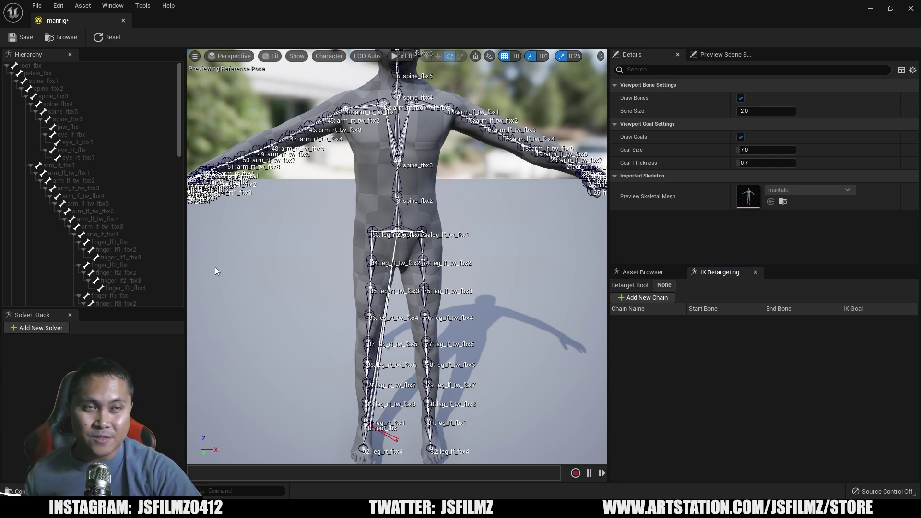
{"action": "scroll", "coordinate": [336, 206], "scroll_direction": "down", "scroll_amount": 3}
{"action": "scroll", "coordinate": [364, 177], "scroll_direction": "up", "scroll_amount": 3}
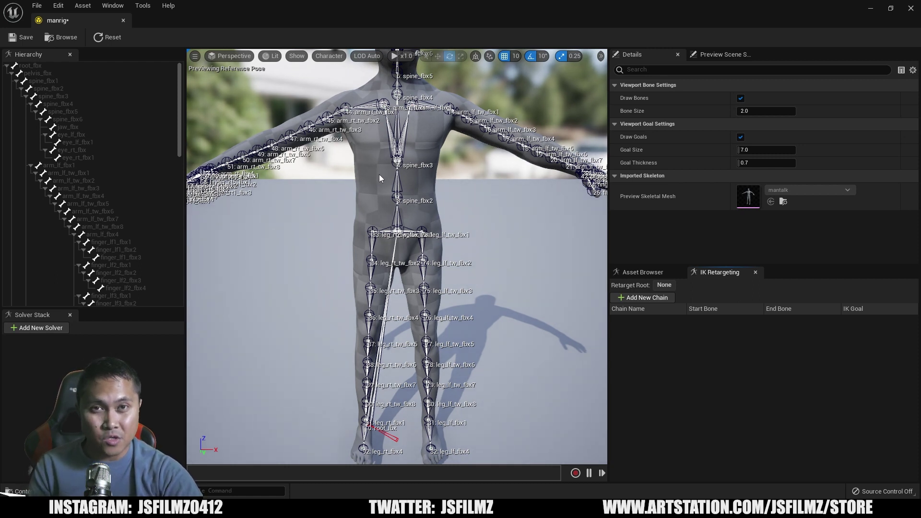
Step: Open the IK_metahuman rig from MetaHumans/Common/Common in a maximized editor window
{"action": "left_click_drag", "start_coordinate": [437, 4], "coordinate": [332, 59]}
{"action": "left_click", "coordinate": [638, 64]}
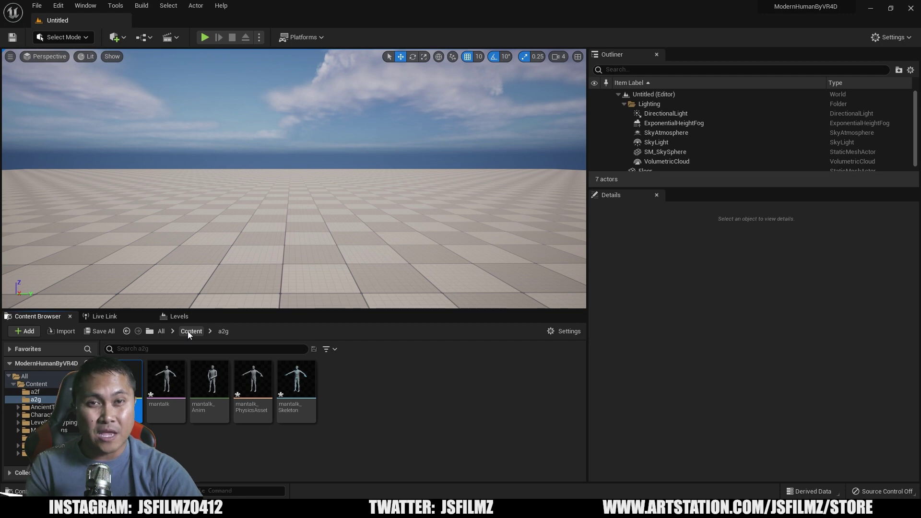
{"action": "left_click", "coordinate": [189, 332]}
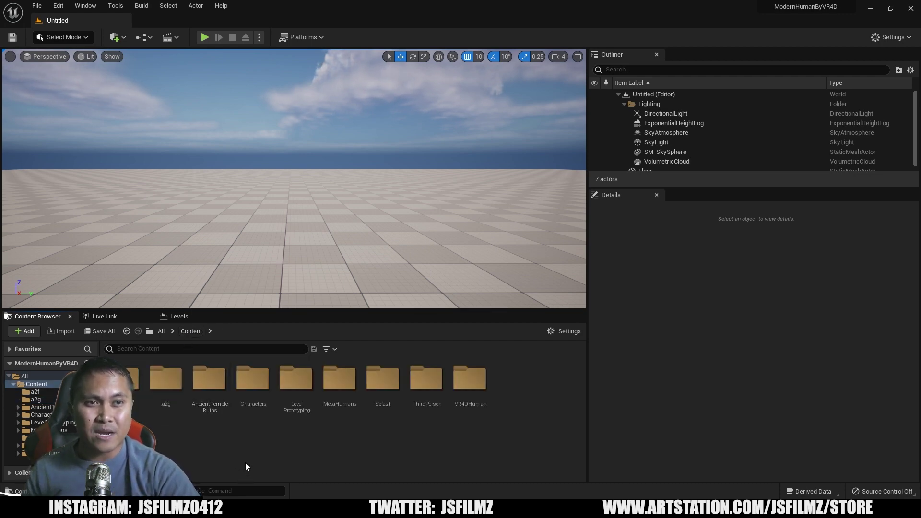
{"action": "double_click", "coordinate": [339, 381]}
{"action": "double_click", "coordinate": [127, 380]}
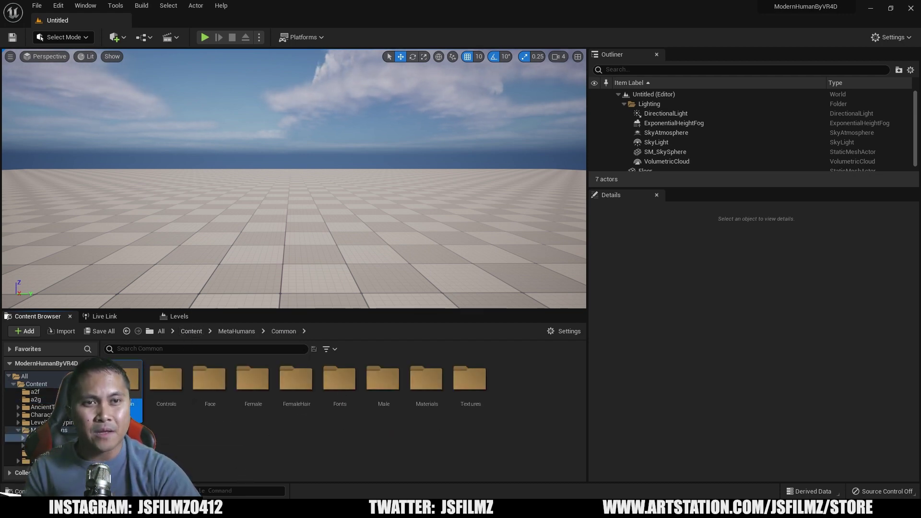
{"action": "double_click", "coordinate": [126, 384]}
{"action": "left_click", "coordinate": [360, 383]}
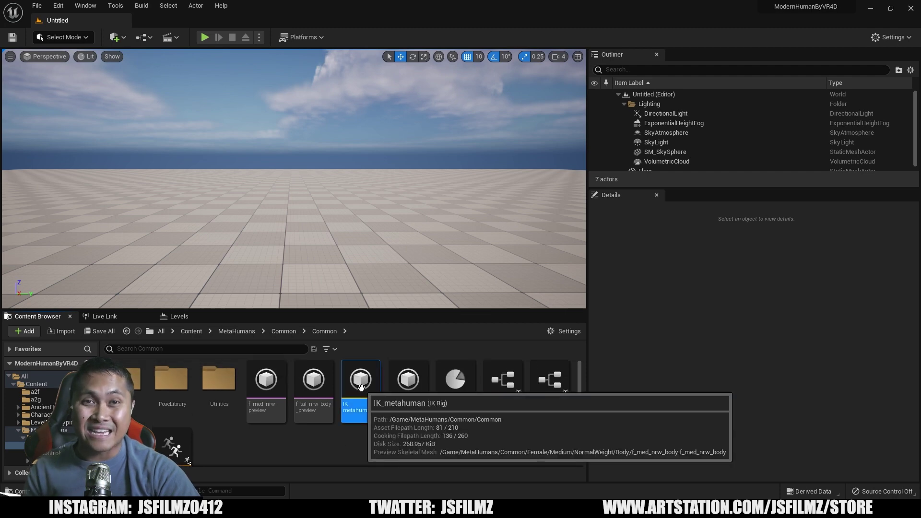
{"action": "double_click", "coordinate": [360, 384]}
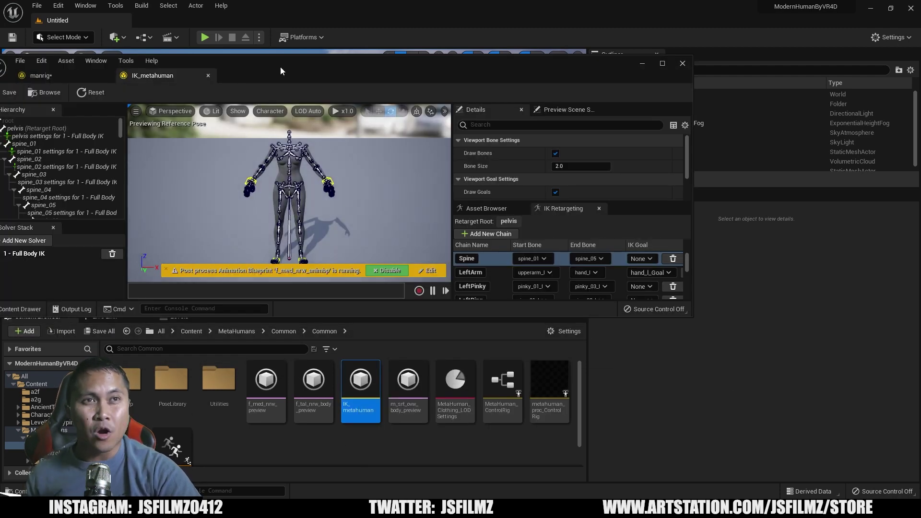
{"action": "double_click", "coordinate": [280, 68]}
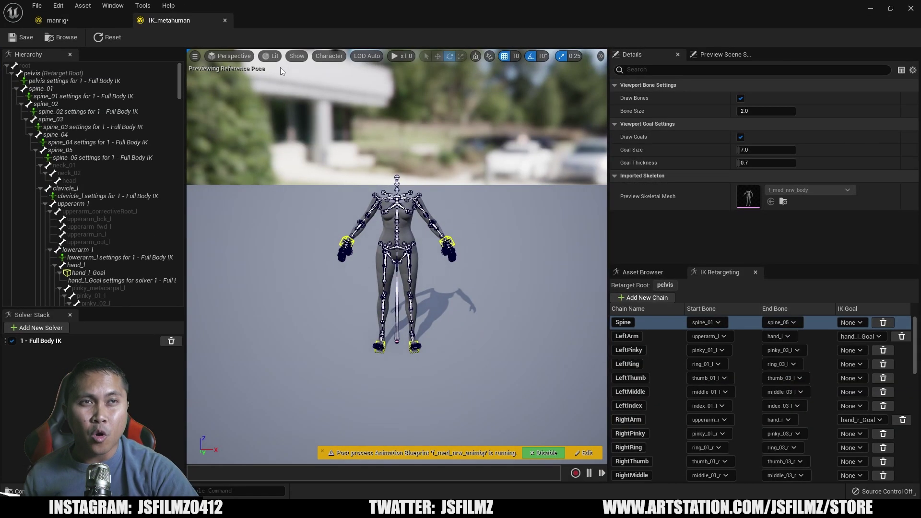
Step: Display the bone names on the IK_metahuman skeleton in the preview
{"action": "left_click", "coordinate": [326, 57]}
{"action": "mouse_move", "coordinate": [355, 103]}
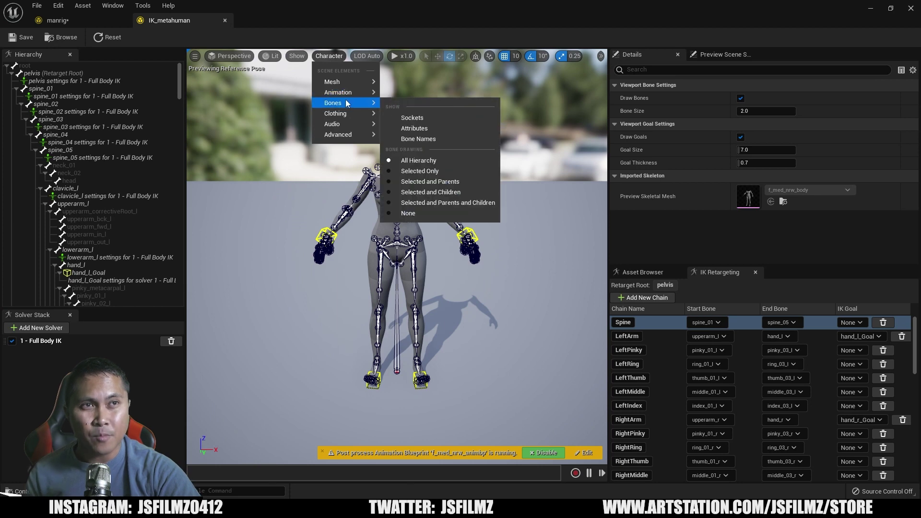
{"action": "left_click", "coordinate": [417, 139]}
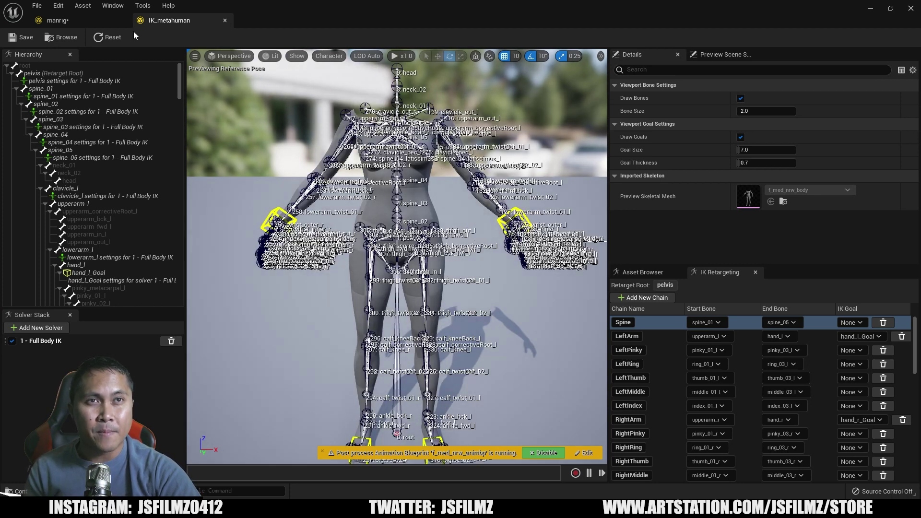
Step: Compare the torso and shoulder bones of the manrig skeleton with those of the IK_metahuman skeleton
{"action": "left_click", "coordinate": [76, 21]}
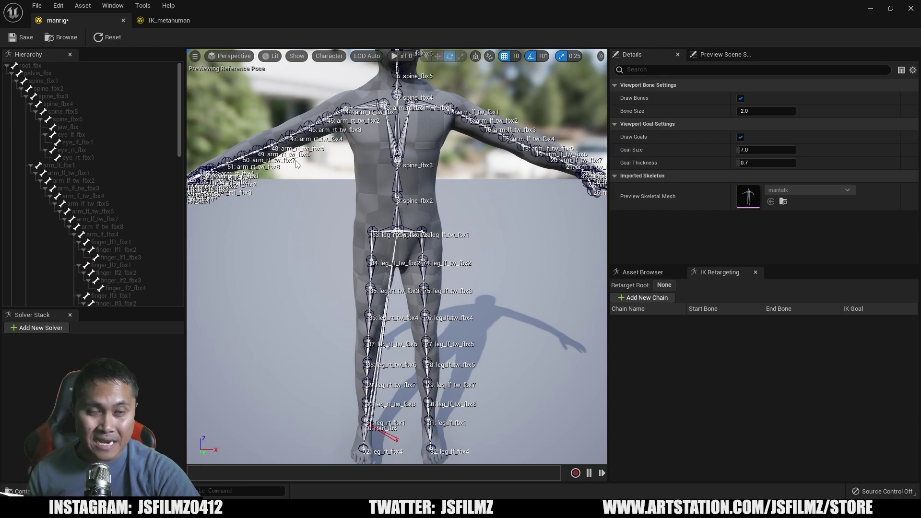
{"action": "right_click_drag", "start_coordinate": [297, 160], "coordinate": [298, 160]}
{"action": "key", "text": "e"}
{"action": "key", "text": "w"}
{"action": "key", "text": "q"}
{"action": "key", "text": "s"}
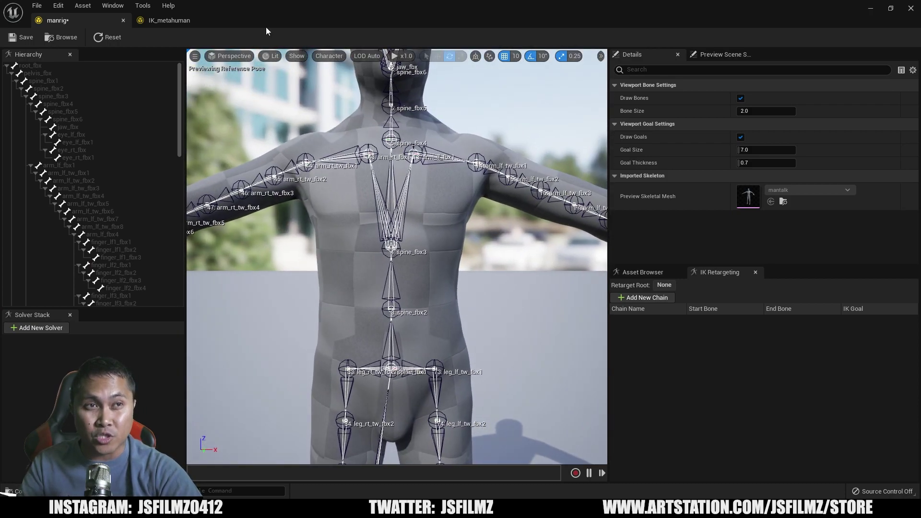
{"action": "left_click", "coordinate": [178, 27]}
{"action": "right_click_drag", "start_coordinate": [420, 228], "coordinate": [421, 228]}
{"action": "key", "text": "w"}
{"action": "key", "text": "w"}
{"action": "key", "text": "s"}
{"action": "key", "text": "w"}
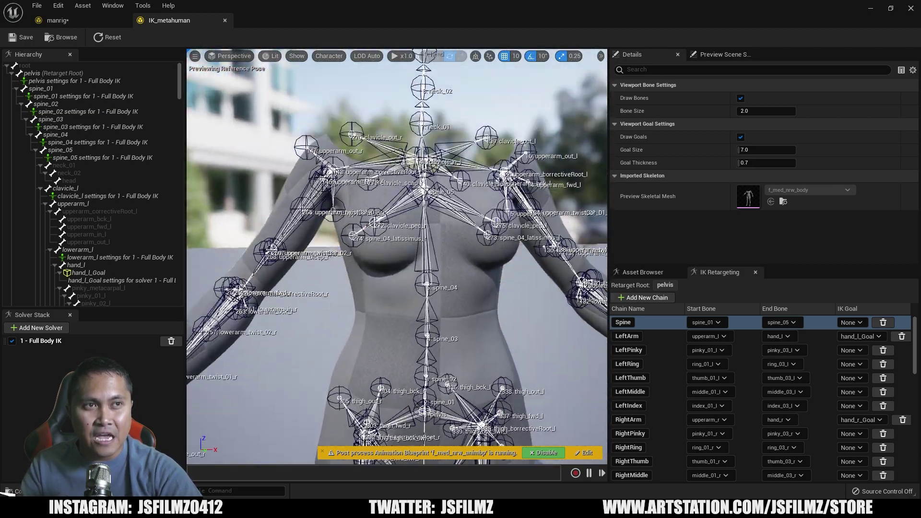
{"action": "right_click_drag", "start_coordinate": [444, 188], "coordinate": [457, 209]}
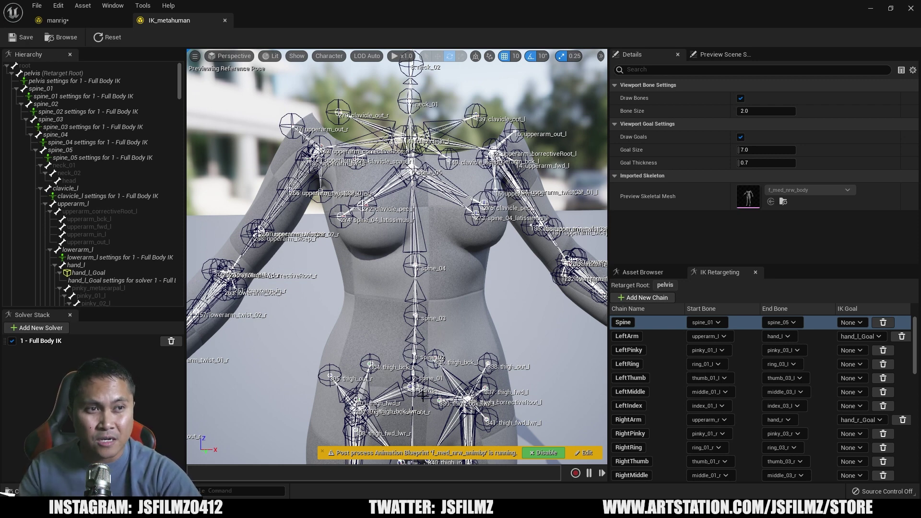
Step: Examine the IK_metahuman spine bones one by one from spine_01 to spine_05 to see where they sit on the body
{"action": "left_click", "coordinate": [52, 90]}
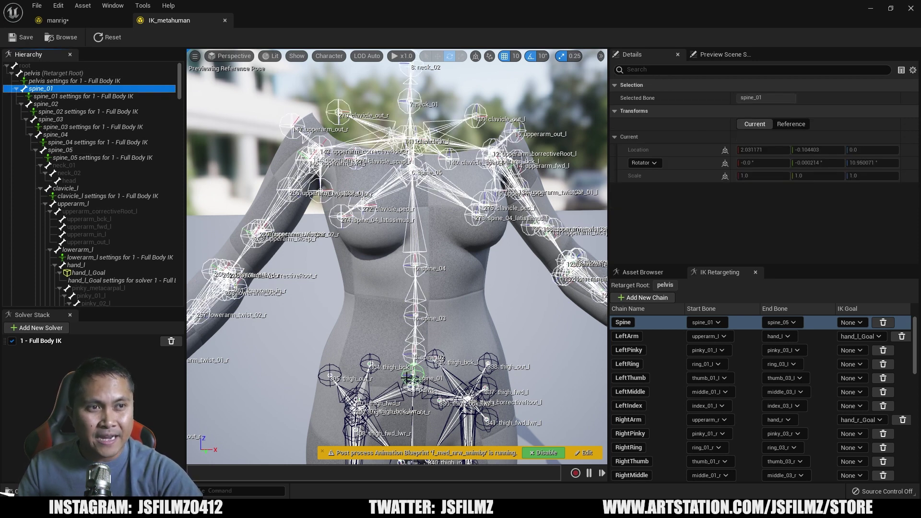
{"action": "left_click", "coordinate": [52, 105]}
{"action": "left_click", "coordinate": [55, 119]}
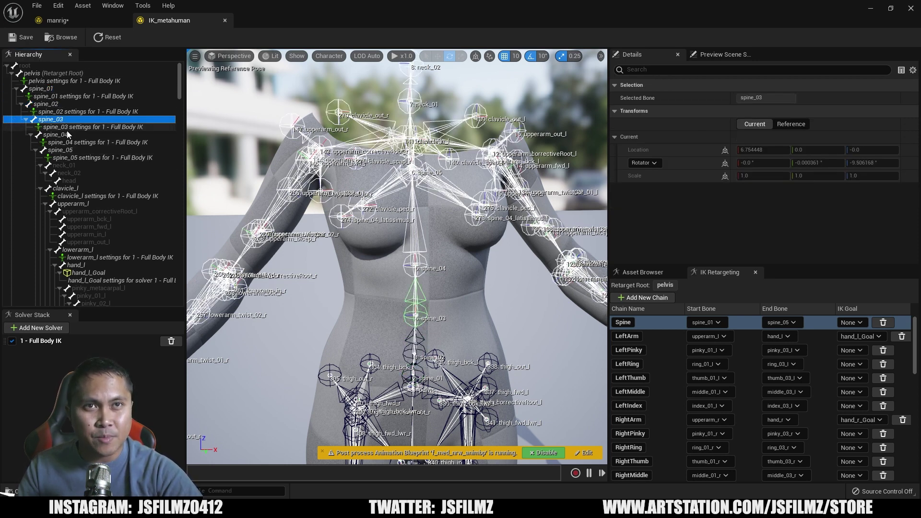
{"action": "left_click", "coordinate": [67, 134]}
{"action": "left_click", "coordinate": [72, 150]}
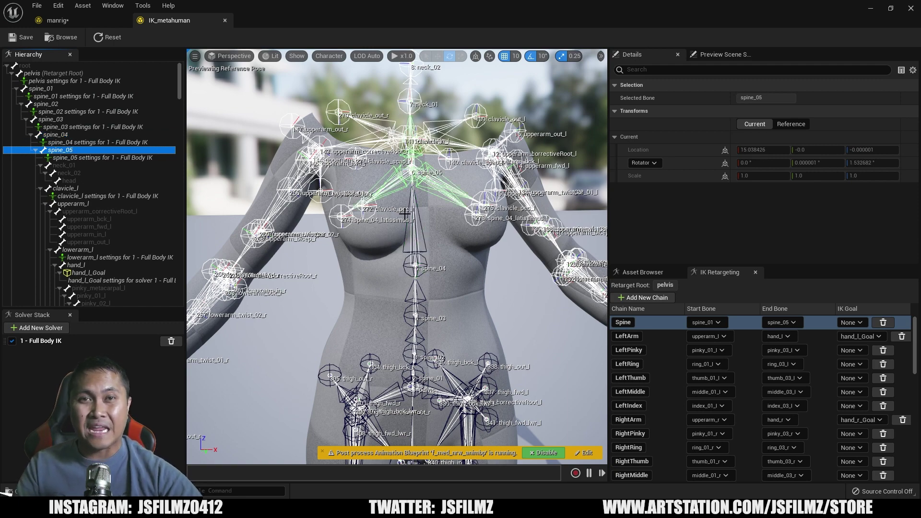
{"action": "scroll", "coordinate": [305, 128], "scroll_direction": "up", "scroll_amount": 4}
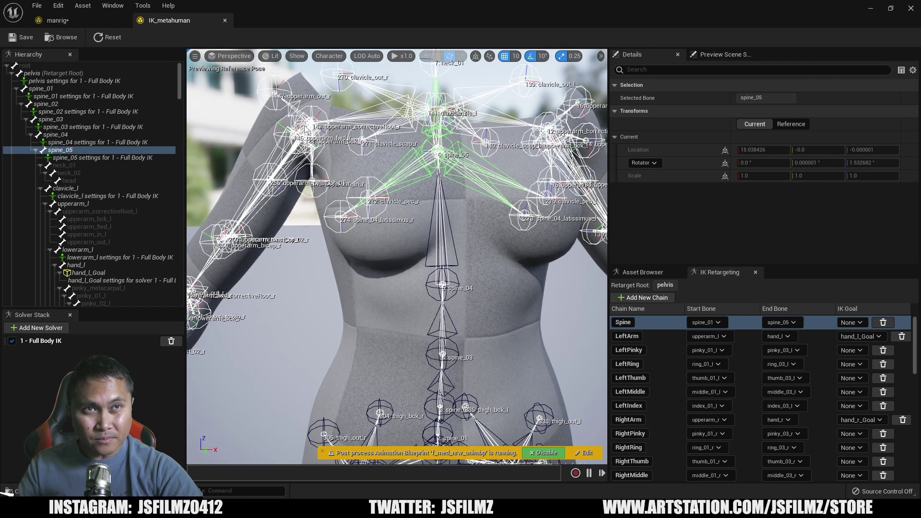
Step: Examine the manrig spine bones spine_fbx1, spine_fbx3 and spine_fbx4 to find the ones matching the MetaHuman spine
{"action": "left_click", "coordinate": [85, 22]}
{"action": "scroll", "coordinate": [397, 257], "scroll_direction": "up", "scroll_amount": 3}
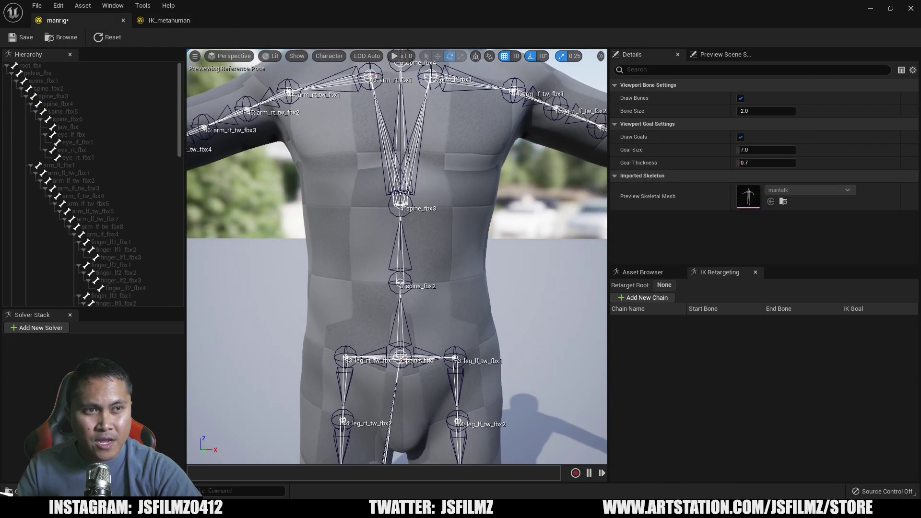
{"action": "middle_click_drag", "start_coordinate": [427, 405], "coordinate": [431, 343]}
{"action": "scroll", "coordinate": [431, 344], "scroll_direction": "up", "scroll_amount": 2}
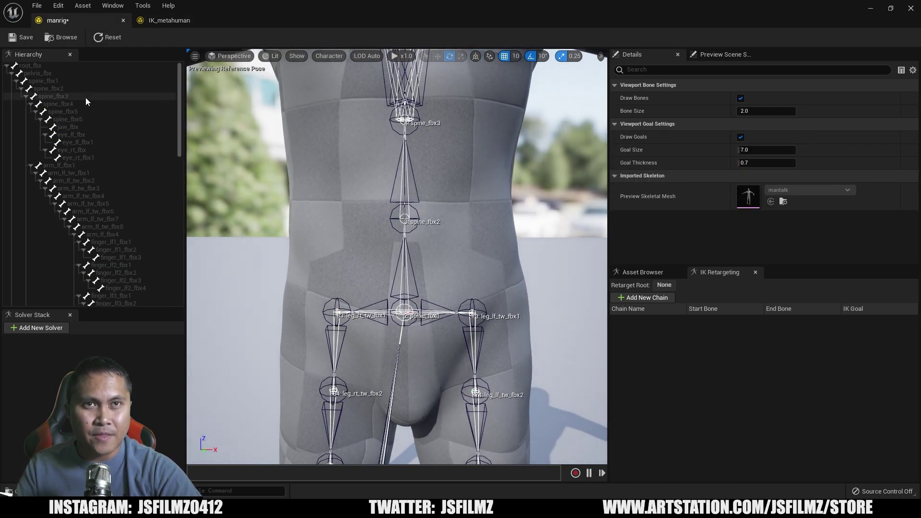
{"action": "left_click", "coordinate": [59, 80]}
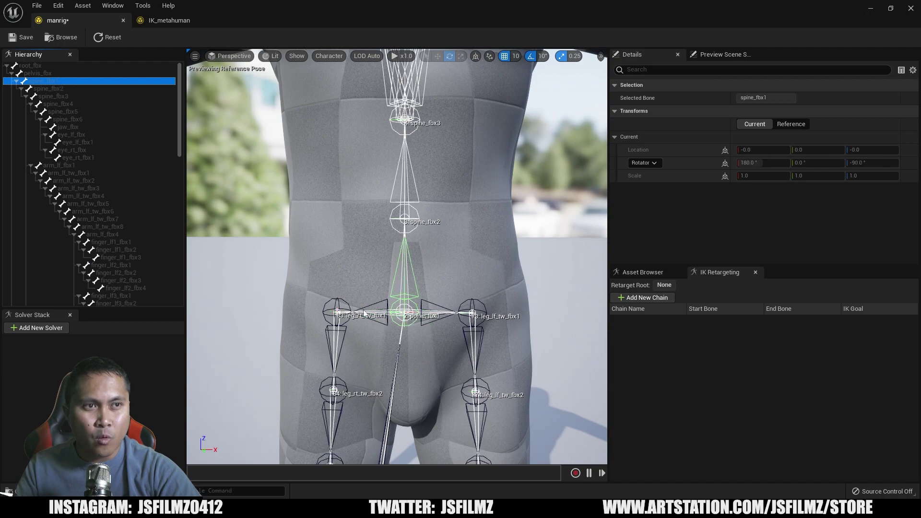
{"action": "left_click", "coordinate": [57, 97]}
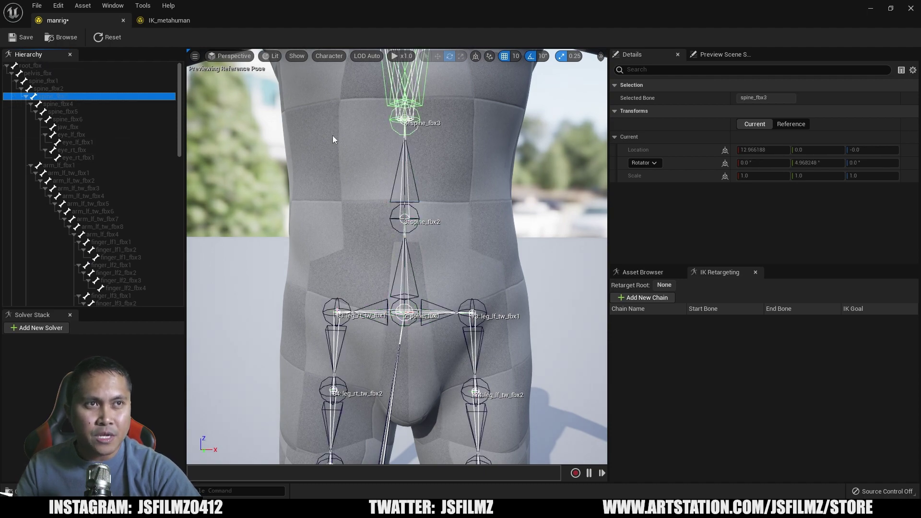
{"action": "scroll", "coordinate": [333, 139], "scroll_direction": "down", "scroll_amount": 2}
{"action": "middle_click_drag", "start_coordinate": [333, 139], "coordinate": [337, 247]}
{"action": "scroll", "coordinate": [333, 140], "scroll_direction": "down", "scroll_amount": 2}
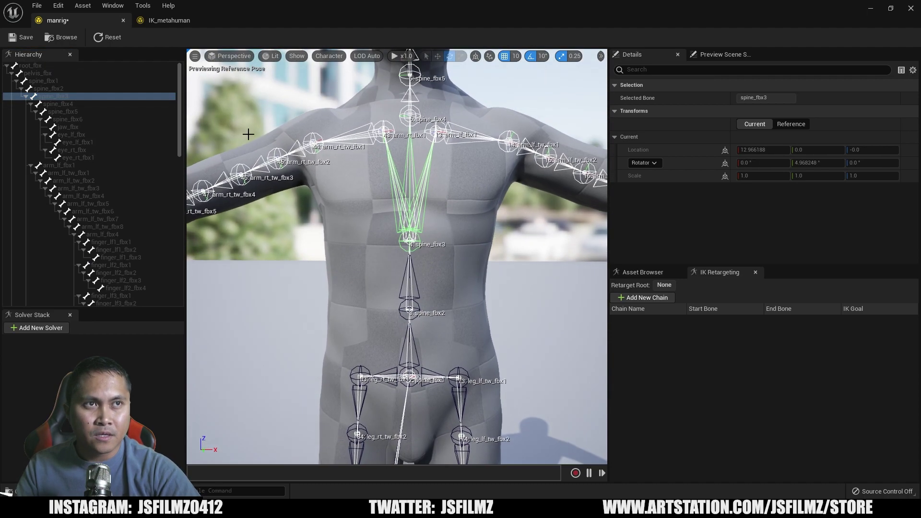
{"action": "left_click", "coordinate": [106, 103]}
{"action": "middle_click_drag", "start_coordinate": [426, 164], "coordinate": [425, 262]}
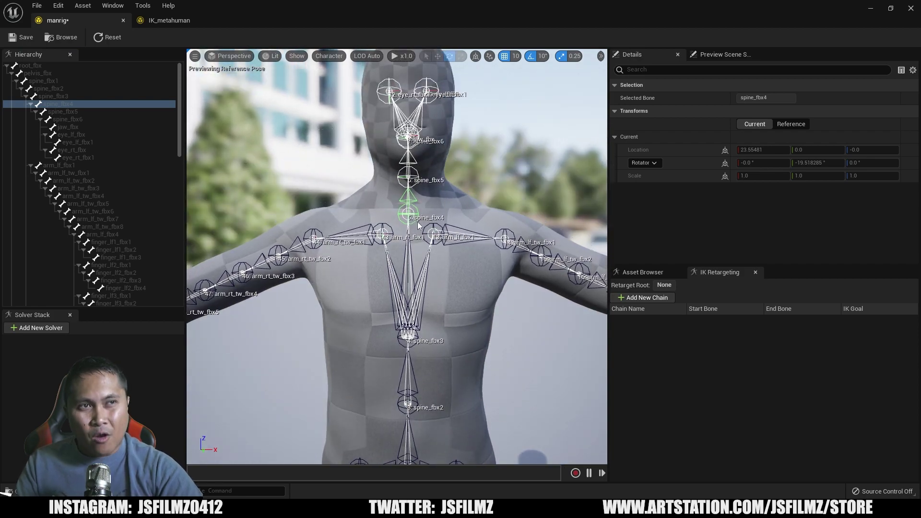
{"action": "mouse_move", "coordinate": [415, 218]}
{"action": "left_mouse_down", "text": "alt"}
{"action": "mouse_move", "coordinate": [456, 211]}
{"action": "mouse_move", "coordinate": [429, 228]}
{"action": "left_mouse_up", "text": "alt"}
{"action": "mouse_move", "coordinate": [429, 228]}
{"action": "right_mouse_down"}
{"action": "mouse_move", "coordinate": [434, 322]}
{"action": "mouse_move", "coordinate": [424, 307]}
{"action": "mouse_move", "coordinate": [442, 310]}
{"action": "mouse_move", "coordinate": [433, 226]}
{"action": "right_mouse_up"}
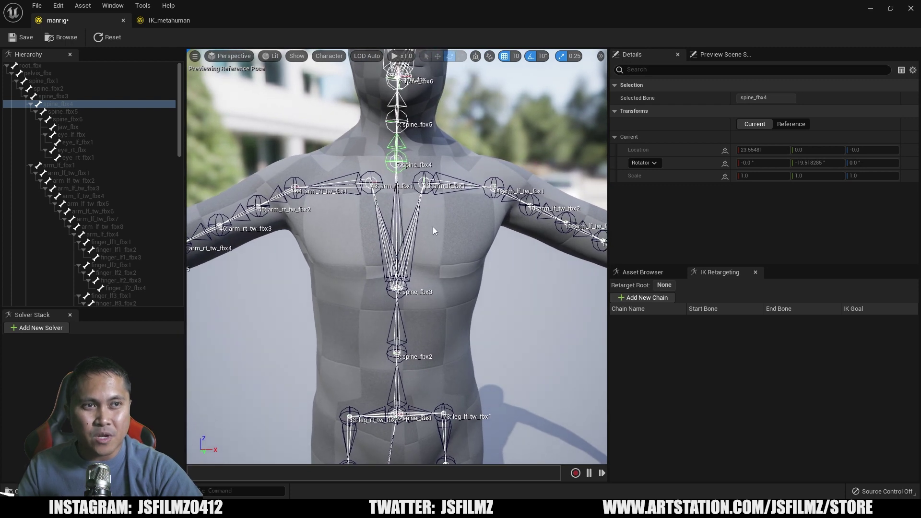
Step: Create a retarget chain named spine from spine_fbx1 to spine_fbx4 in manrig and save the rig
{"action": "left_click", "coordinate": [60, 81]}
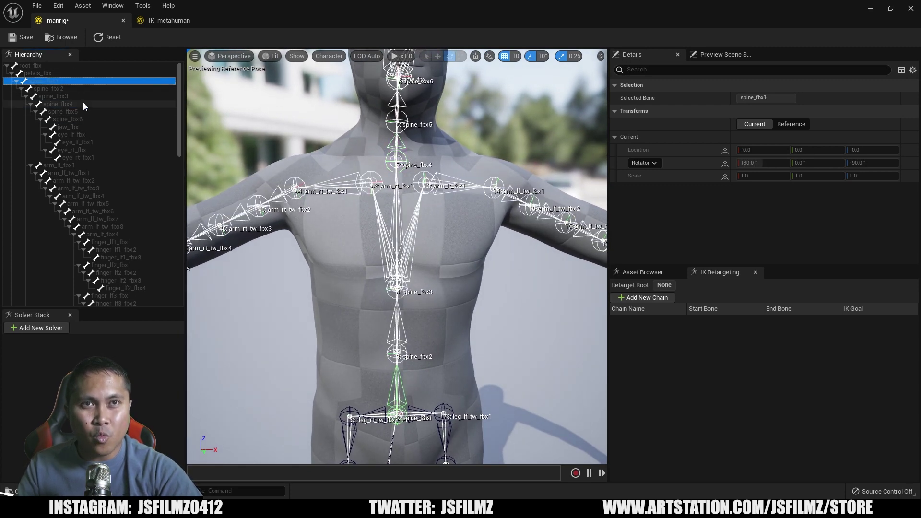
{"action": "left_click", "coordinate": [70, 105], "text": "shift"}
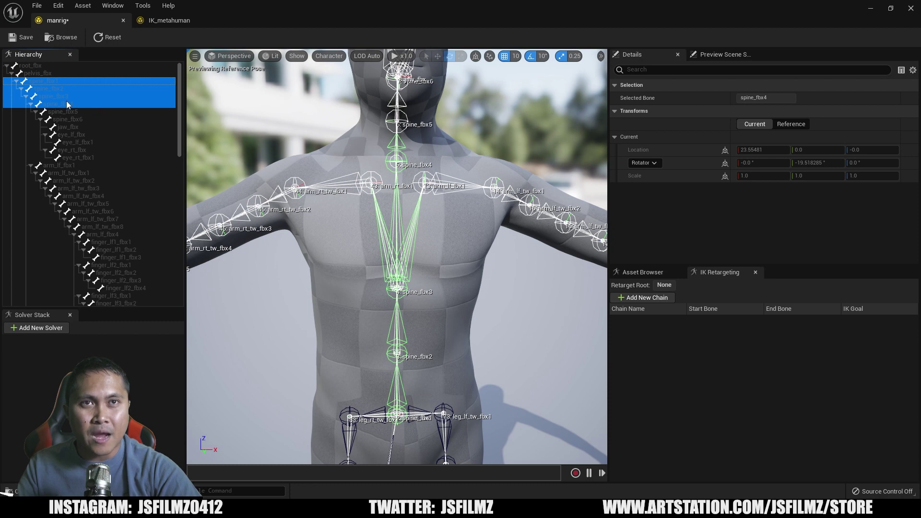
{"action": "right_click", "coordinate": [59, 100]}
{"action": "left_click", "coordinate": [126, 263]}
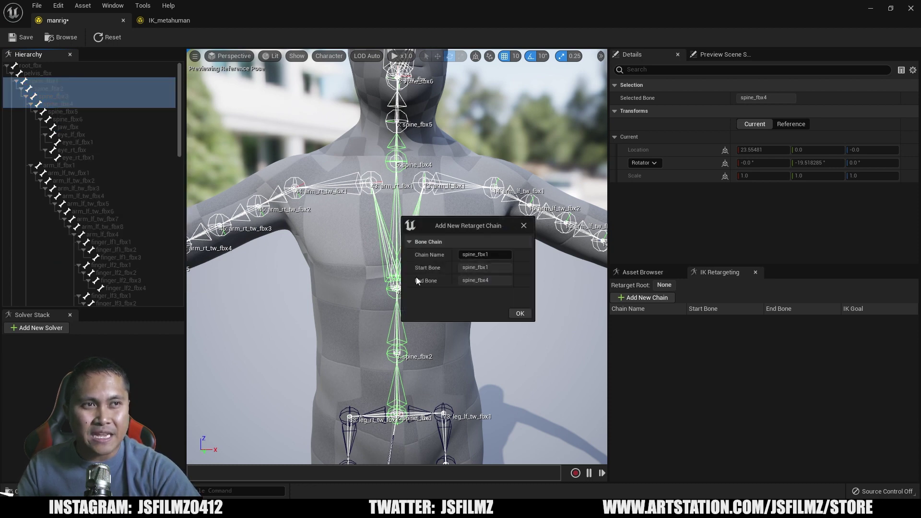
{"action": "type", "text": "spi"}
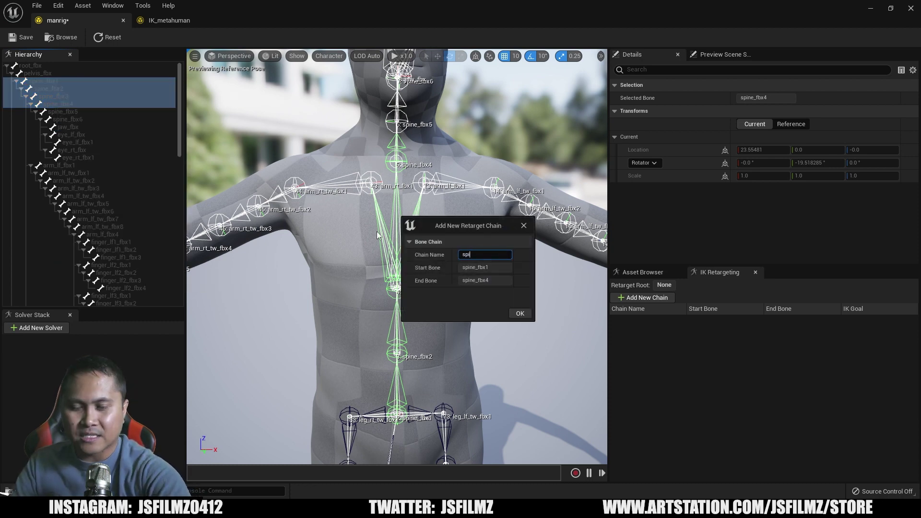
{"action": "type", "text": "onne"}
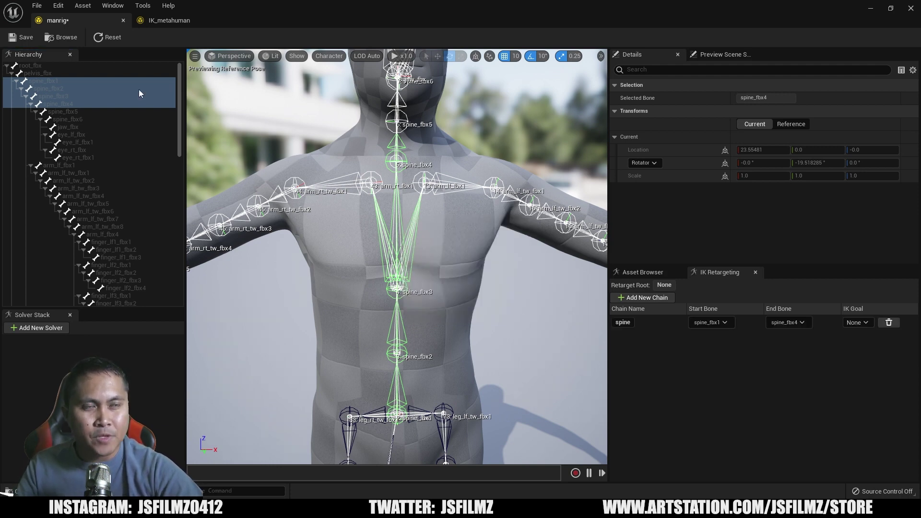
{"action": "left_click", "coordinate": [33, 39]}
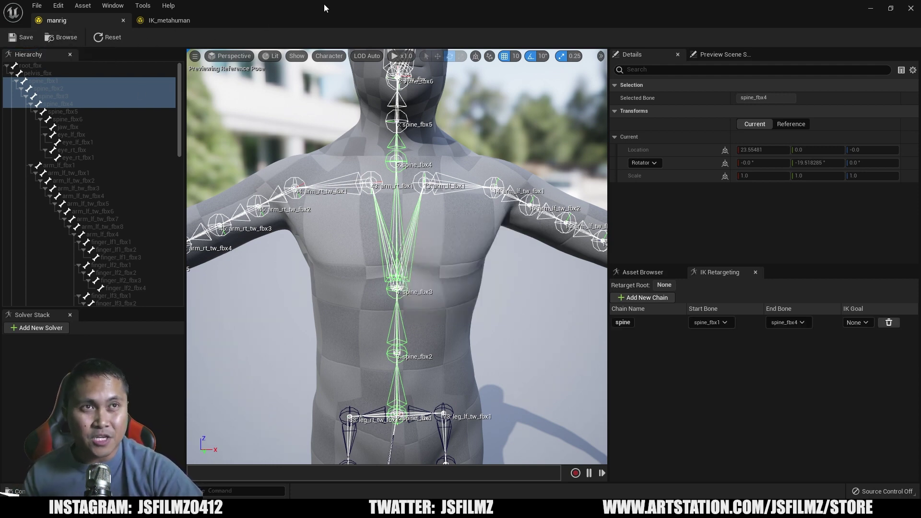
Step: Create an IK Retargeter in the a2g folder with manrig as the source IK Rig and name it manretarger
{"action": "left_click_drag", "start_coordinate": [344, 11], "coordinate": [267, 104]}
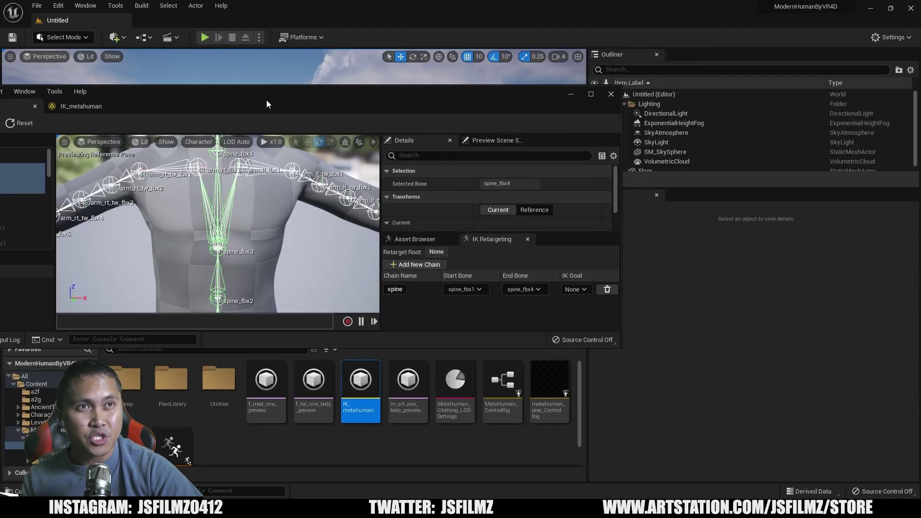
{"action": "left_click", "coordinate": [571, 95]}
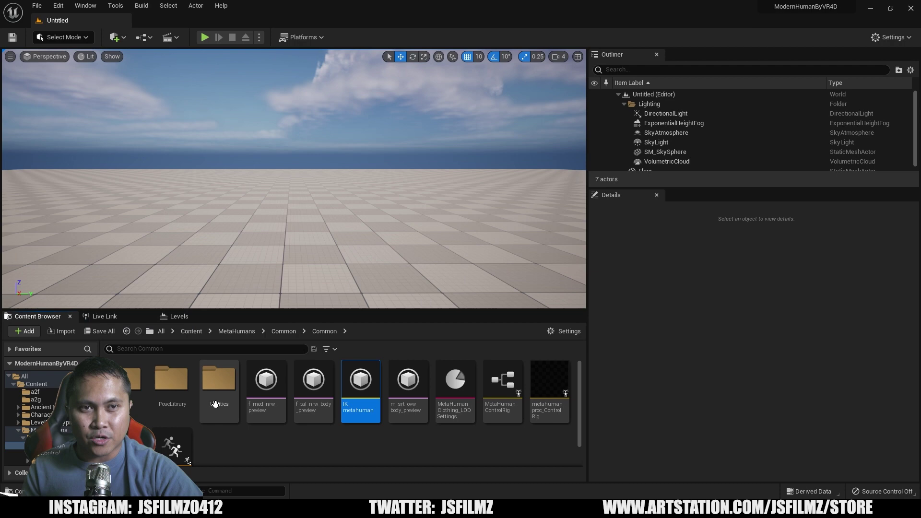
{"action": "left_click", "coordinate": [190, 331]}
{"action": "double_click", "coordinate": [176, 371]}
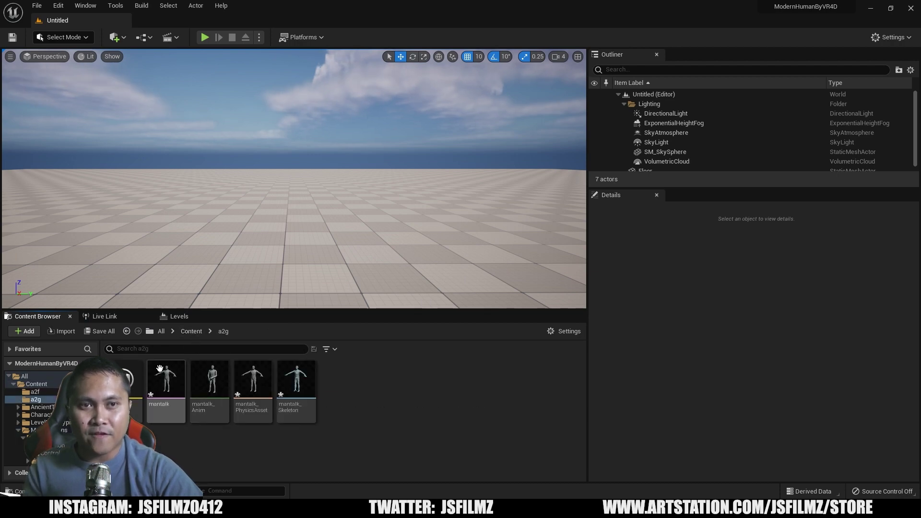
{"action": "right_click", "coordinate": [376, 413]}
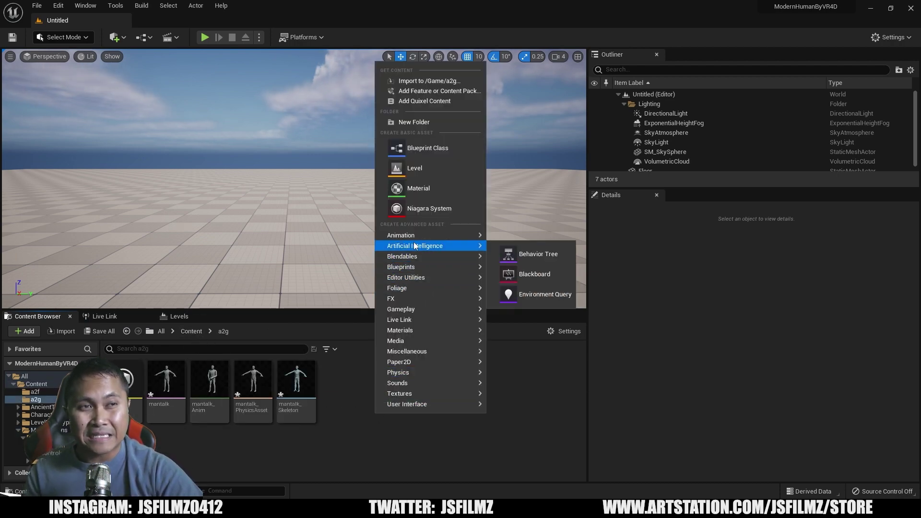
{"action": "mouse_move", "coordinate": [416, 235]}
{"action": "left_click", "coordinate": [528, 395]}
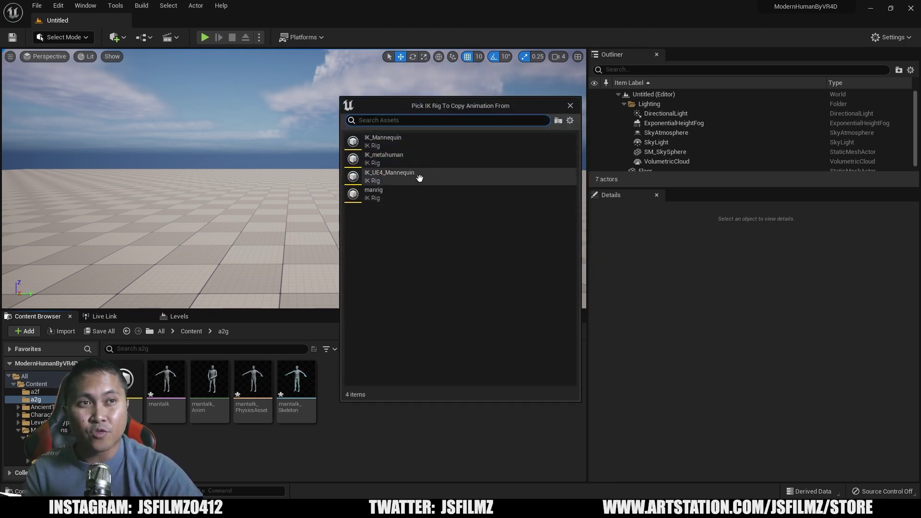
{"action": "left_click", "coordinate": [389, 197]}
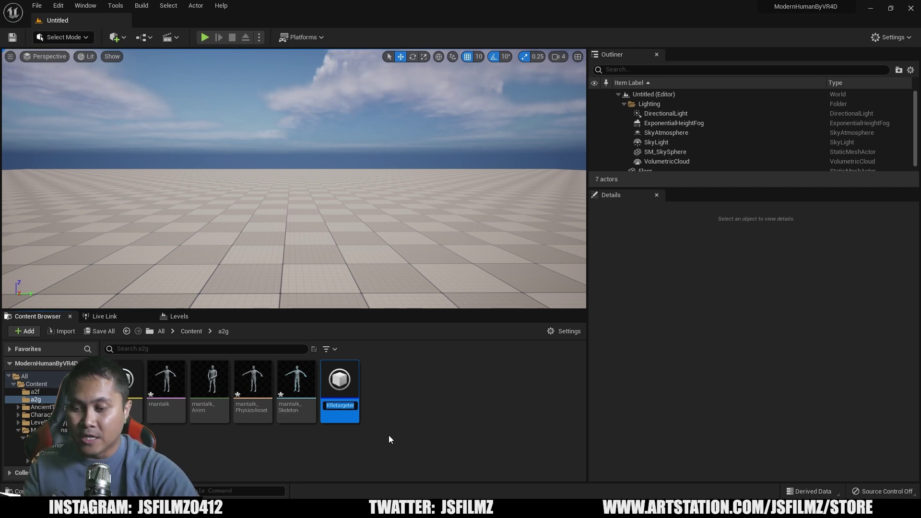
{"action": "type", "text": "manretarger"}
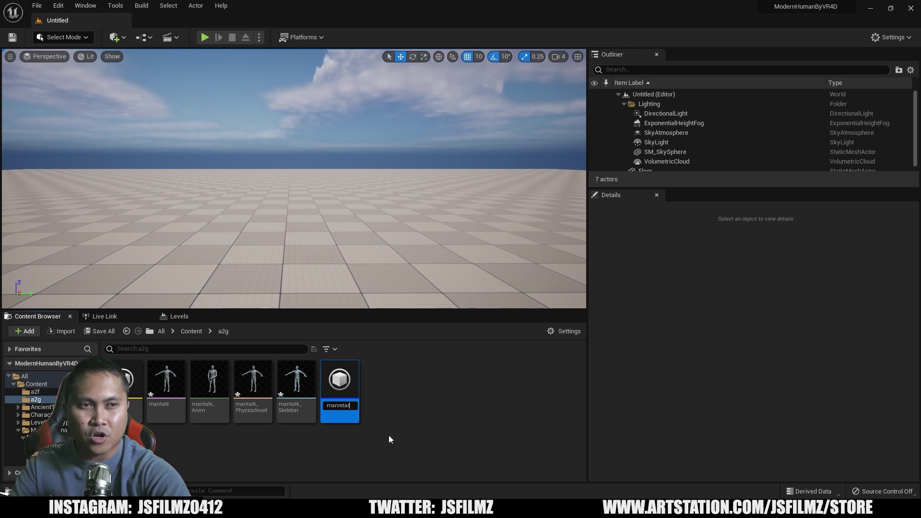
{"action": "key", "text": "Return"}
Step: Set IK_metahuman as the target IK Rig in manretarger and display its chain mapping
{"action": "double_click", "coordinate": [127, 389]}
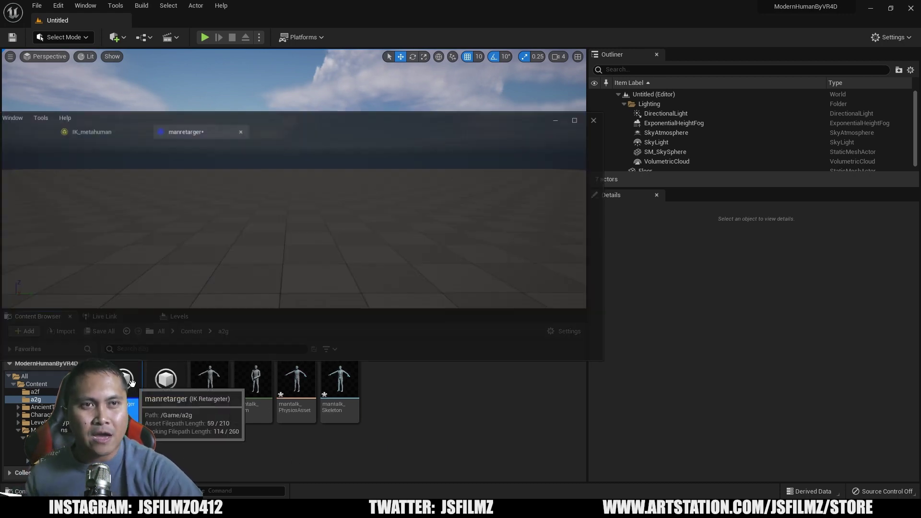
{"action": "double_click", "coordinate": [300, 99]}
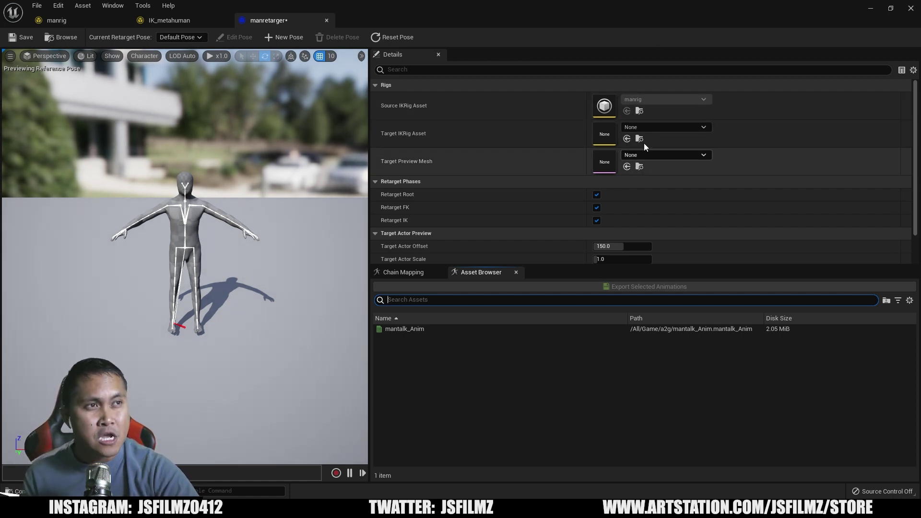
{"action": "left_click", "coordinate": [652, 127]}
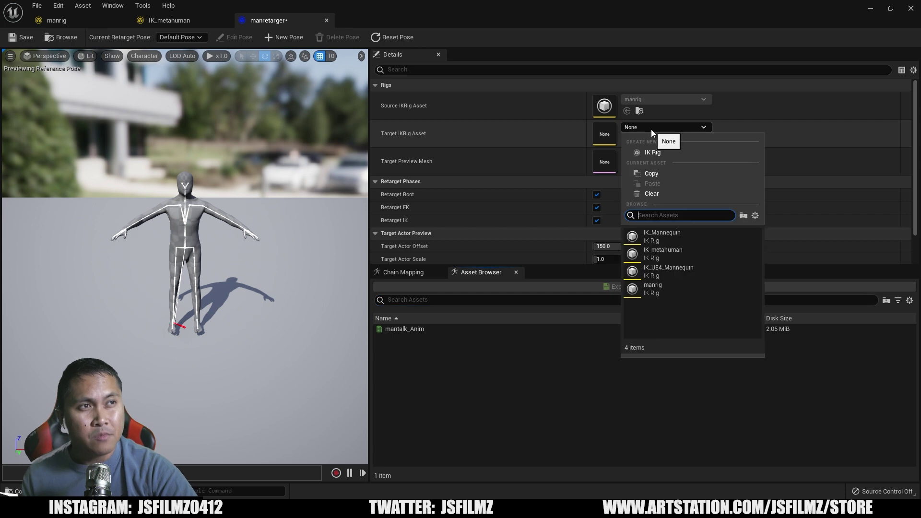
{"action": "left_click", "coordinate": [697, 257]}
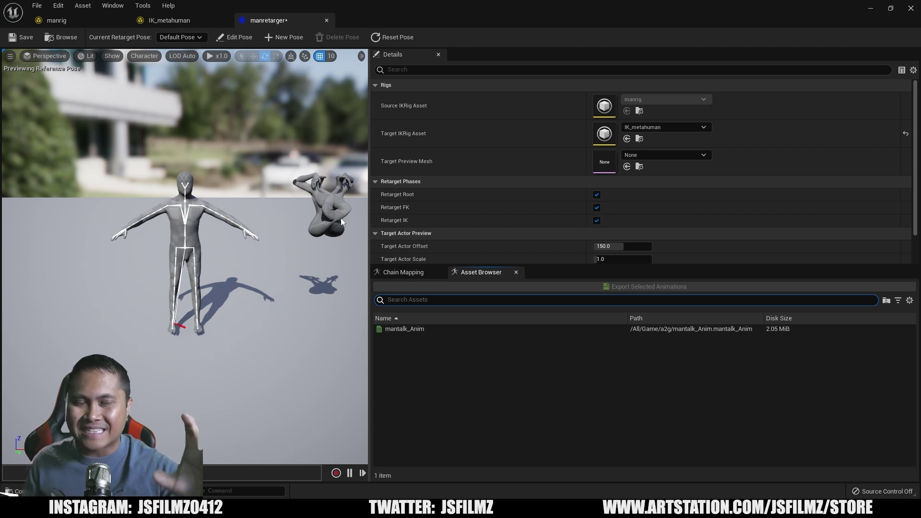
{"action": "left_click", "coordinate": [399, 274]}
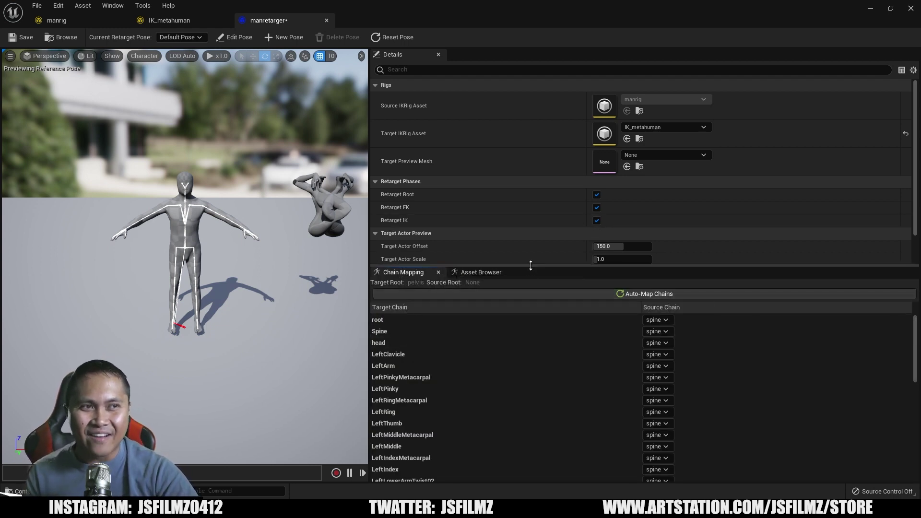
Step: Enlarge the chain mapping list in manretarger and examine its Spine and head target chains
{"action": "left_click_drag", "start_coordinate": [531, 265], "coordinate": [535, 211]}
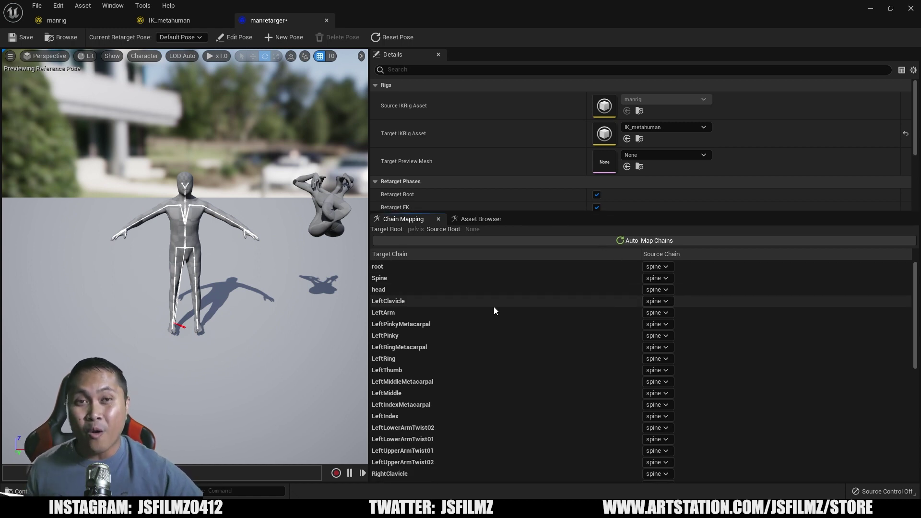
{"action": "left_click", "coordinate": [51, 23]}
{"action": "left_click", "coordinate": [259, 22]}
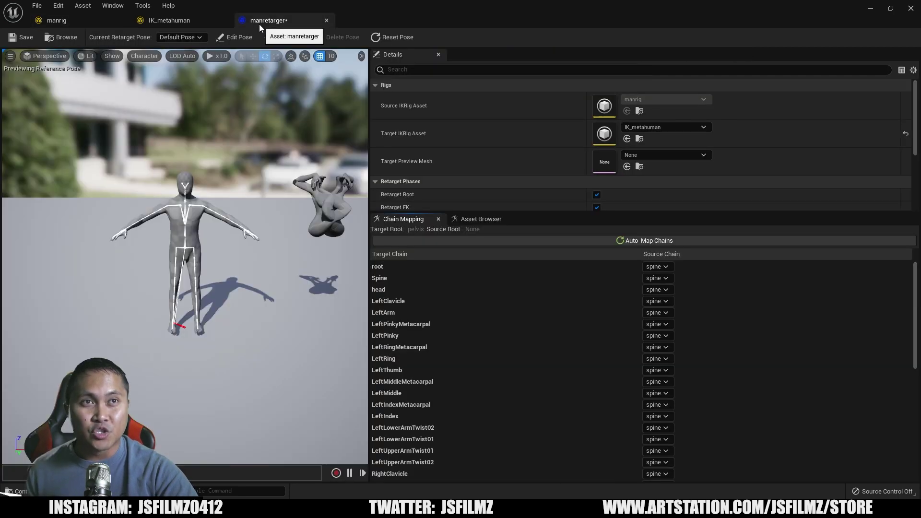
{"action": "left_click", "coordinate": [192, 21]}
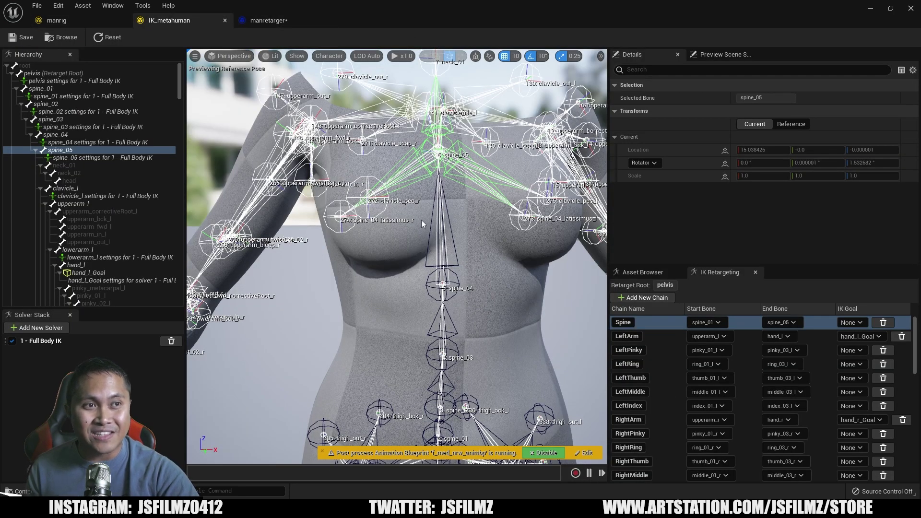
{"action": "left_click", "coordinate": [289, 18]}
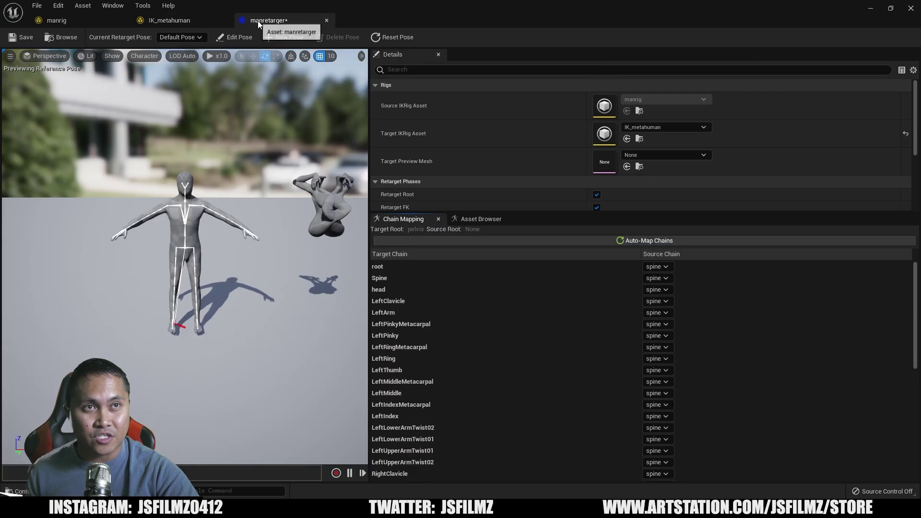
{"action": "left_click", "coordinate": [659, 278]}
{"action": "left_click", "coordinate": [393, 283]}
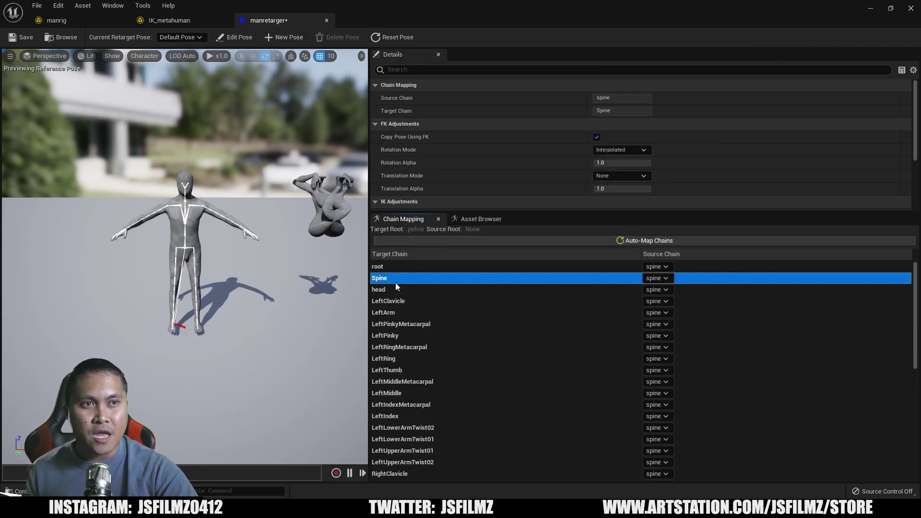
{"action": "left_click", "coordinate": [381, 293]}
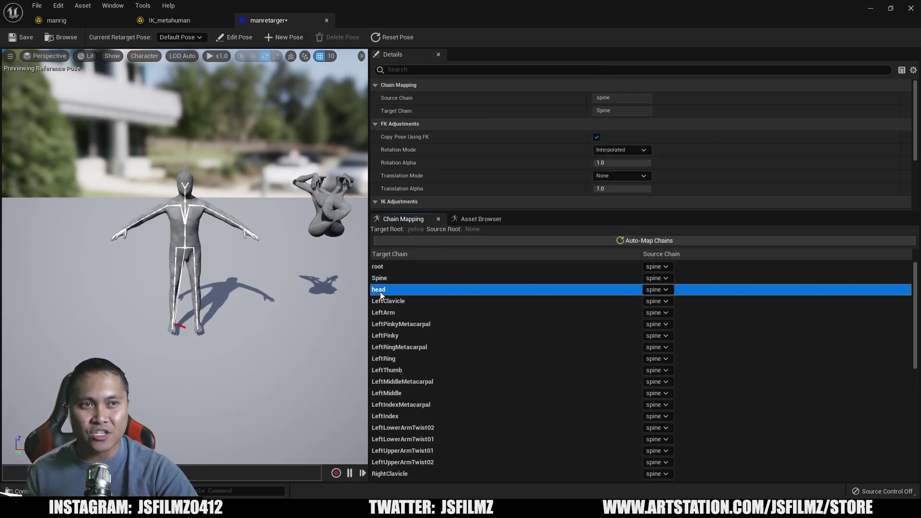
Step: Compare the neck and head bones of manrig with those of IK_metahuman
{"action": "left_click", "coordinate": [62, 20]}
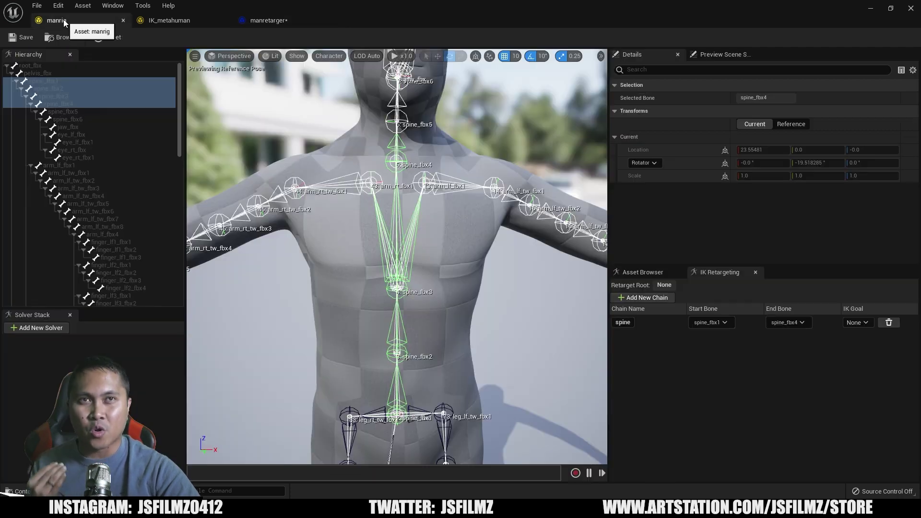
{"action": "right_click_drag", "start_coordinate": [402, 148], "coordinate": [403, 125]}
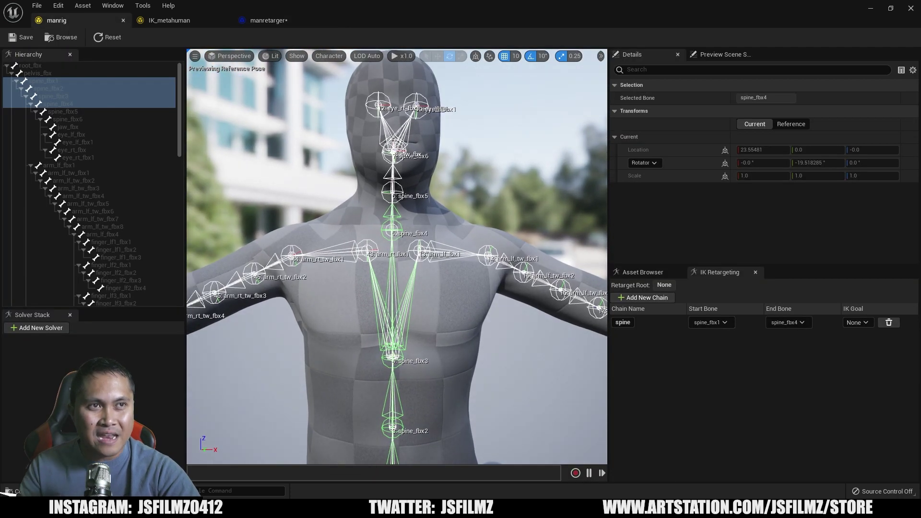
{"action": "right_click_drag", "start_coordinate": [396, 256], "coordinate": [390, 293]}
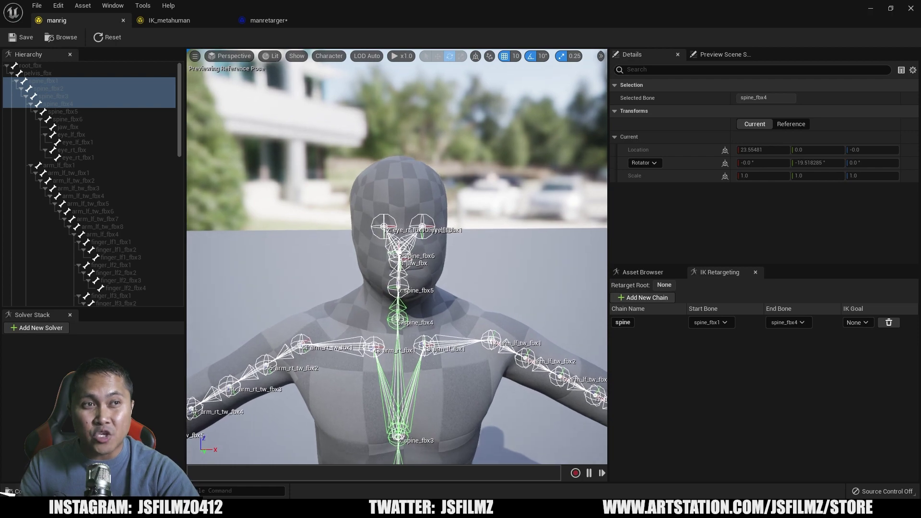
{"action": "scroll", "coordinate": [432, 211], "scroll_direction": "down", "scroll_amount": 4}
{"action": "right_click_drag", "start_coordinate": [432, 212], "coordinate": [427, 187]}
{"action": "scroll", "coordinate": [420, 168], "scroll_direction": "up", "scroll_amount": 5}
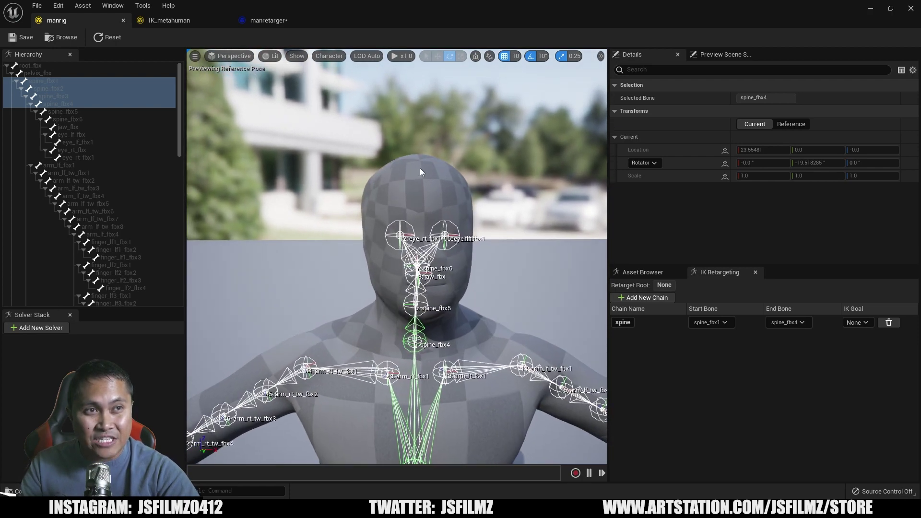
{"action": "left_click", "coordinate": [179, 20]}
{"action": "right_click_drag", "start_coordinate": [466, 164], "coordinate": [465, 222]}
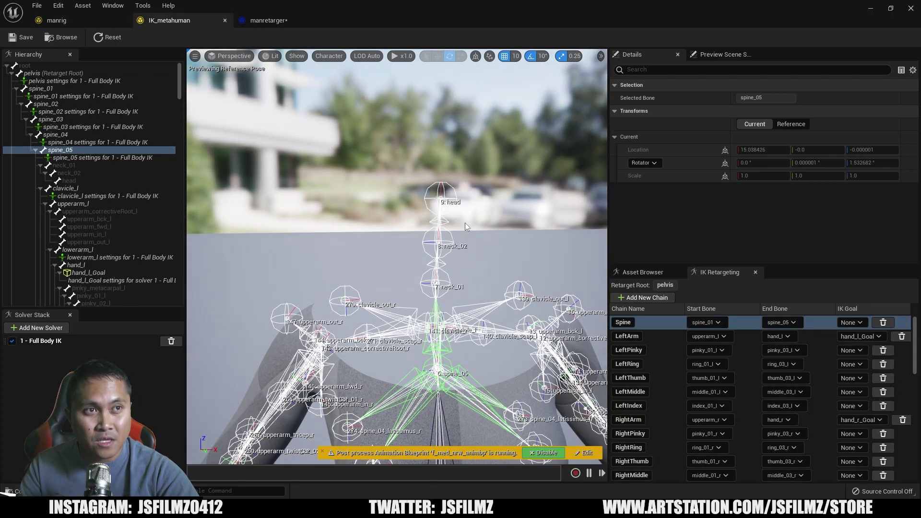
{"action": "left_click", "coordinate": [56, 20]}
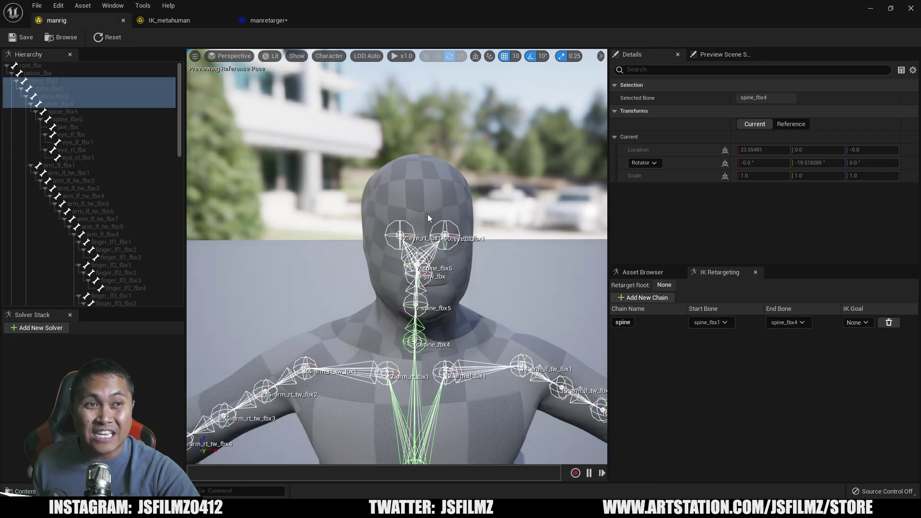
Step: Inspect spine_fbx5 and spine_fbx6 in manrig, and look up the start and end bones of the head chain in IK_metahuman
{"action": "left_click", "coordinate": [75, 111]}
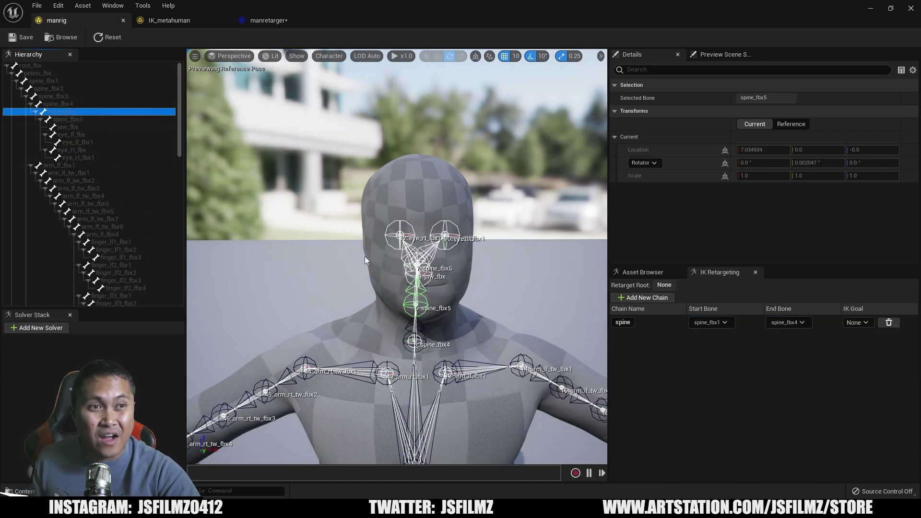
{"action": "left_click", "coordinate": [83, 119]}
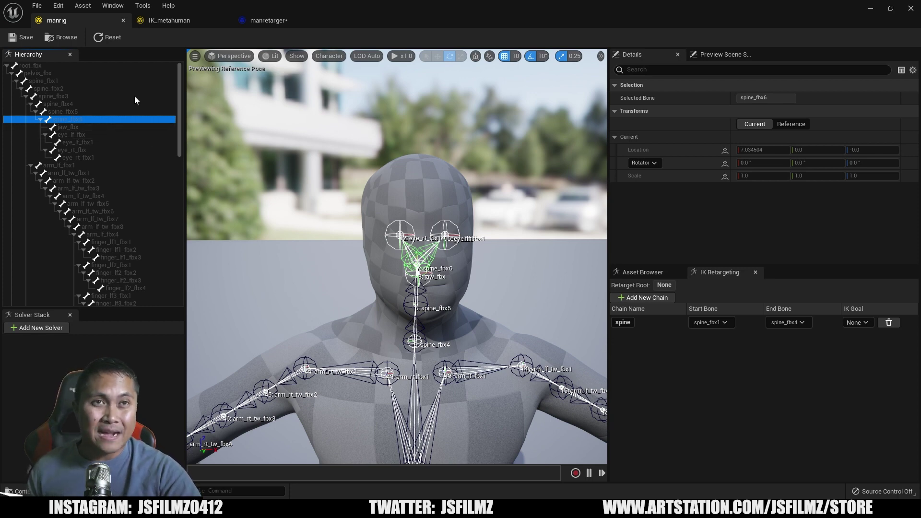
{"action": "left_click", "coordinate": [164, 24]}
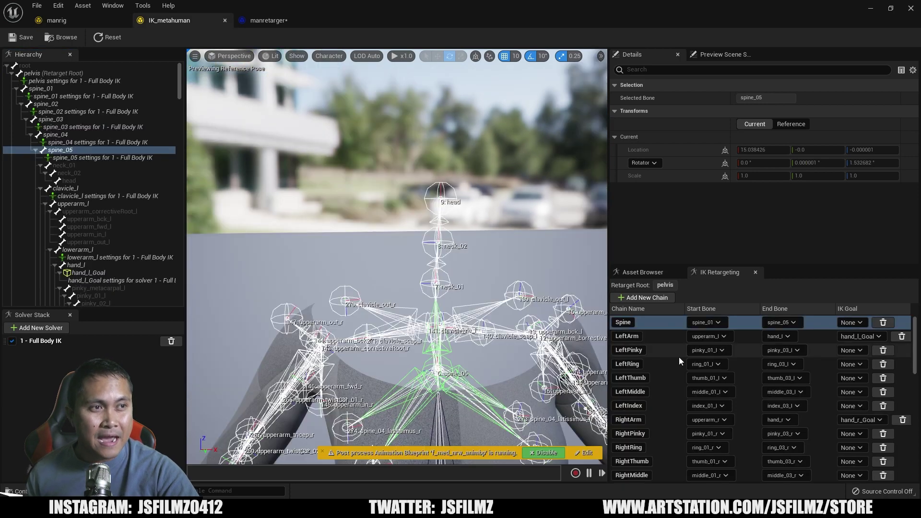
{"action": "scroll", "coordinate": [668, 398], "scroll_direction": "down", "scroll_amount": 2}
{"action": "scroll", "coordinate": [665, 422], "scroll_direction": "down", "scroll_amount": 10}
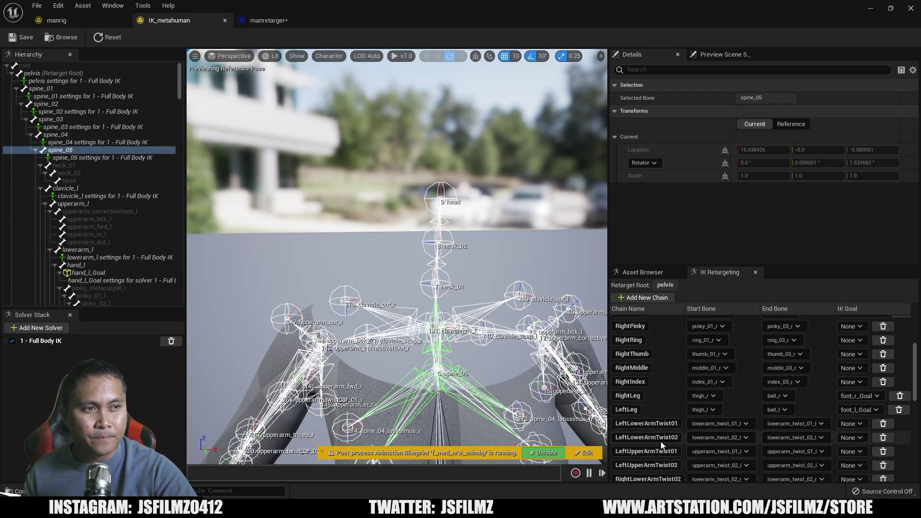
{"action": "scroll", "coordinate": [661, 439], "scroll_direction": "down", "scroll_amount": 10}
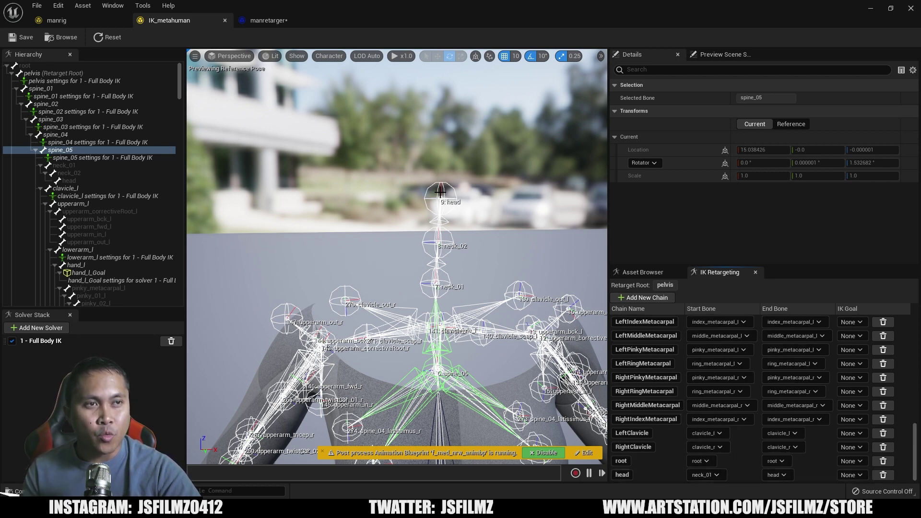
Step: Create a retarget chain named head from spine_fbx5 to spine_fbx6 in manrig
{"action": "left_click", "coordinate": [57, 20]}
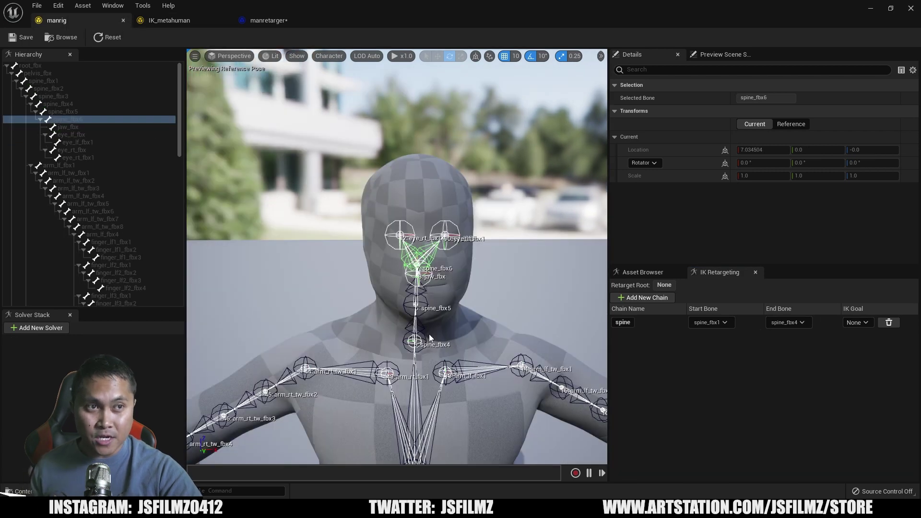
{"action": "right_click_drag", "start_coordinate": [442, 330], "coordinate": [440, 279]}
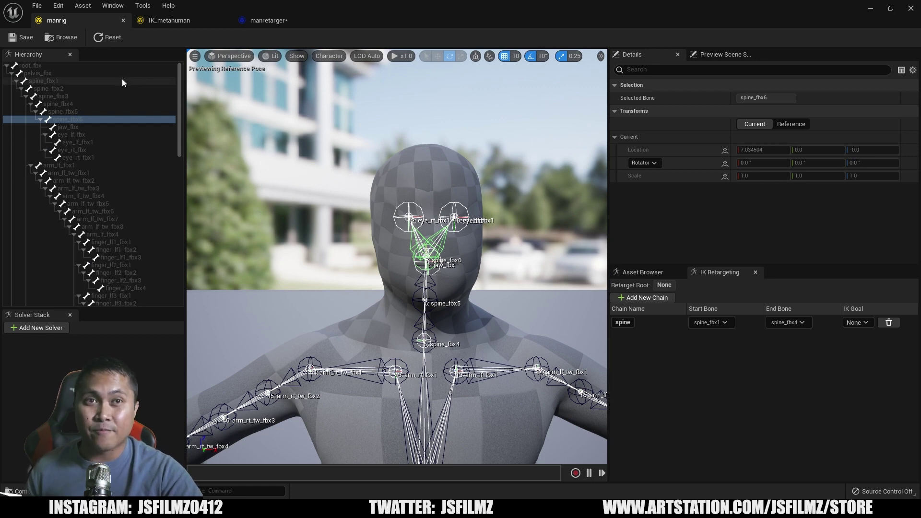
{"action": "left_click", "coordinate": [89, 104]}
{"action": "left_click", "coordinate": [86, 111]}
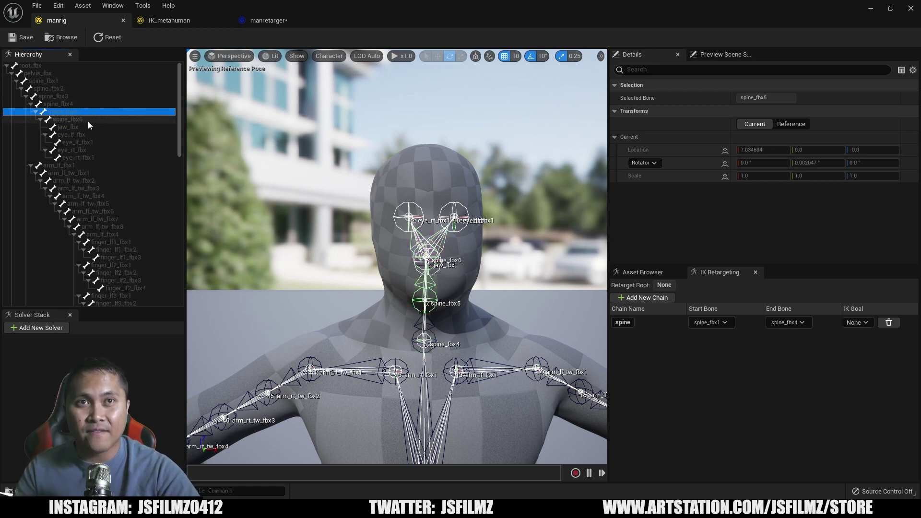
{"action": "left_click", "coordinate": [82, 120], "text": "shift"}
{"action": "right_click", "coordinate": [82, 122]}
{"action": "left_click", "coordinate": [177, 286]}
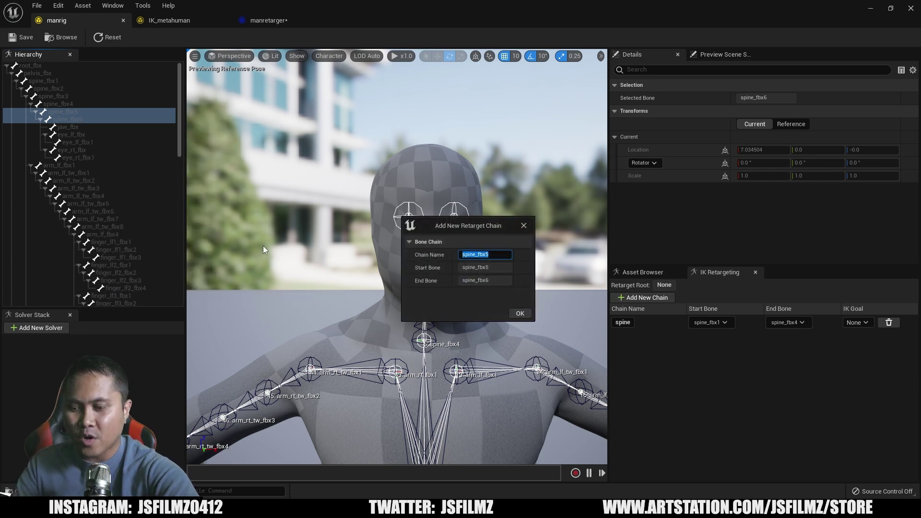
{"action": "type", "text": "n"}
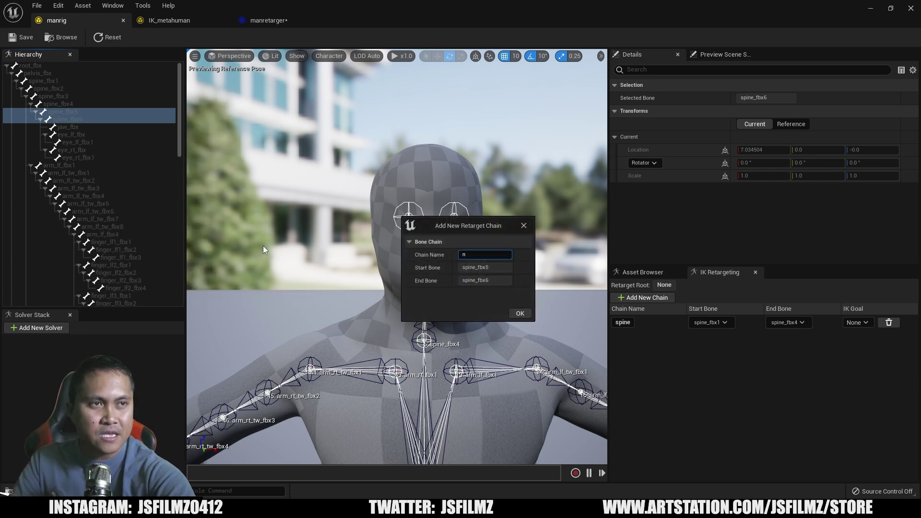
{"action": "type", "text": "ead"}
{"action": "left_click", "coordinate": [520, 313]}
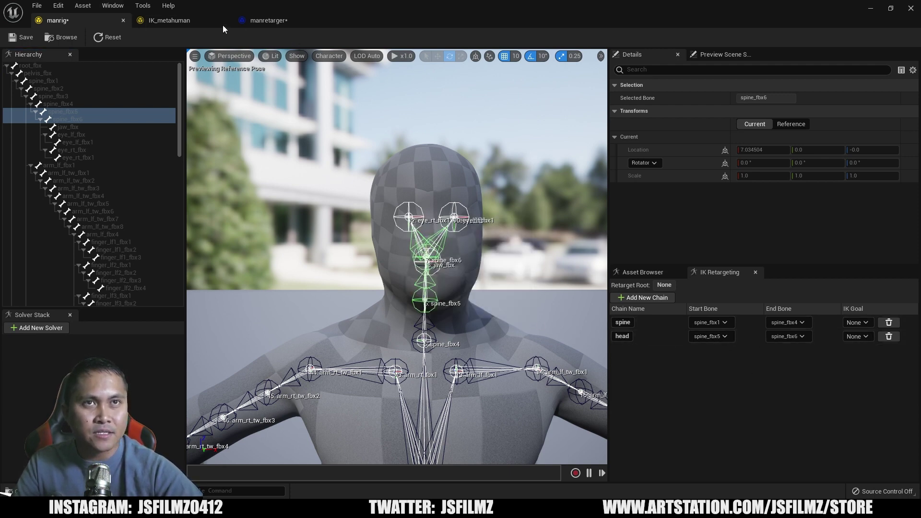
Step: Set pelvis_fbx as the retarget root of manrig and save the rig
{"action": "left_click", "coordinate": [168, 20]}
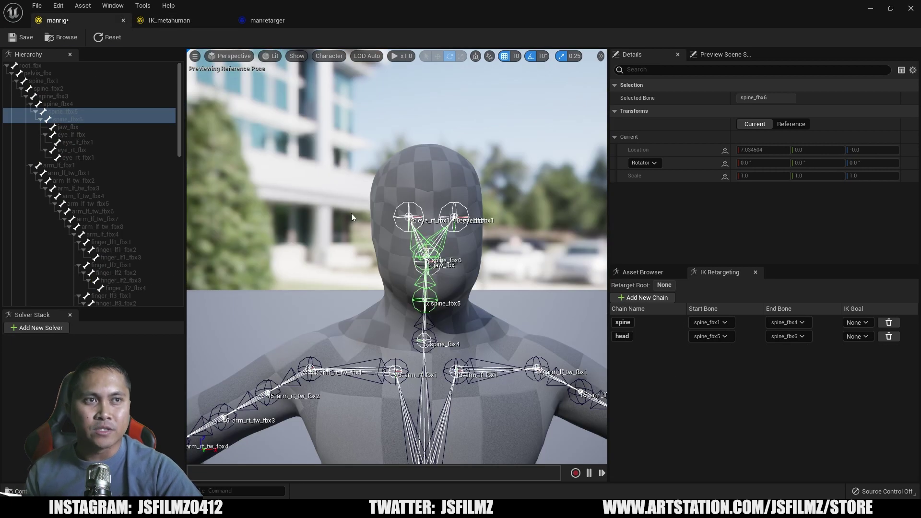
{"action": "left_click", "coordinate": [37, 73]}
{"action": "right_click", "coordinate": [47, 73]}
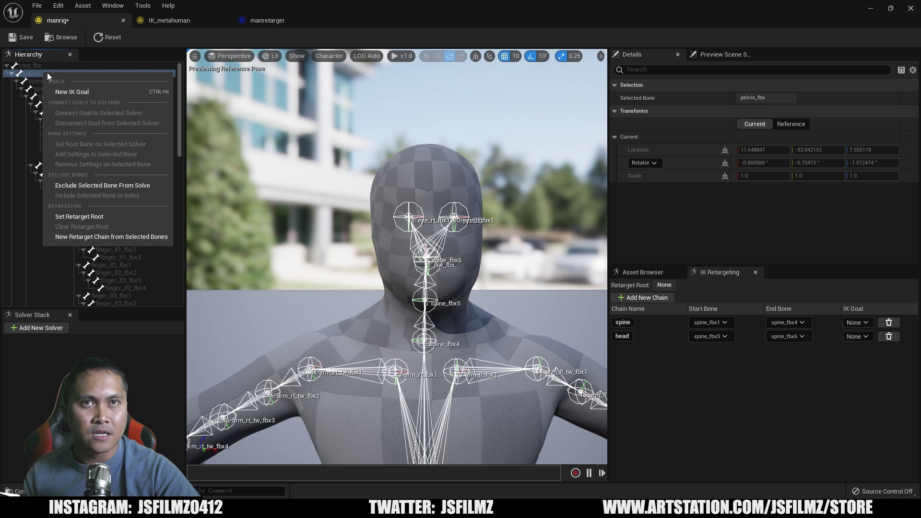
{"action": "left_click", "coordinate": [118, 216]}
{"action": "left_click", "coordinate": [21, 37]}
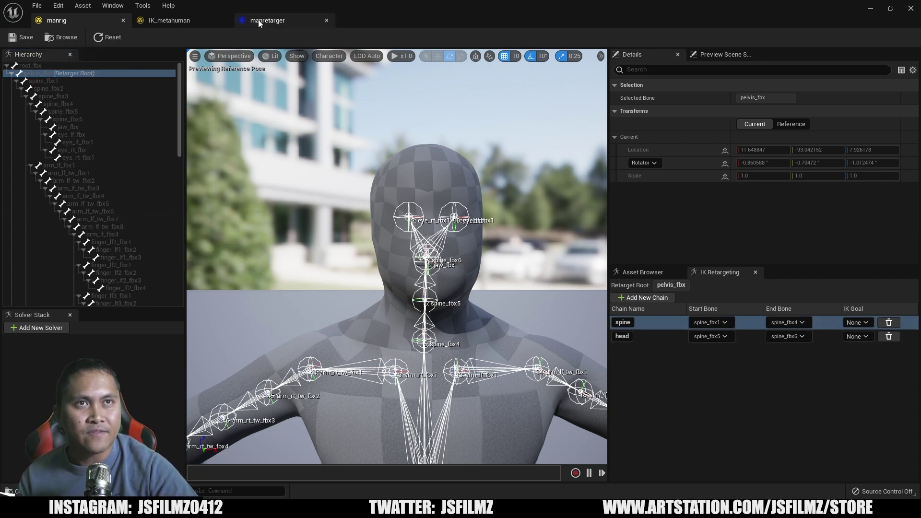
Step: Check the updated chain mapping in manretarger and review the list of retarget chains in manrig
{"action": "left_click", "coordinate": [268, 20]}
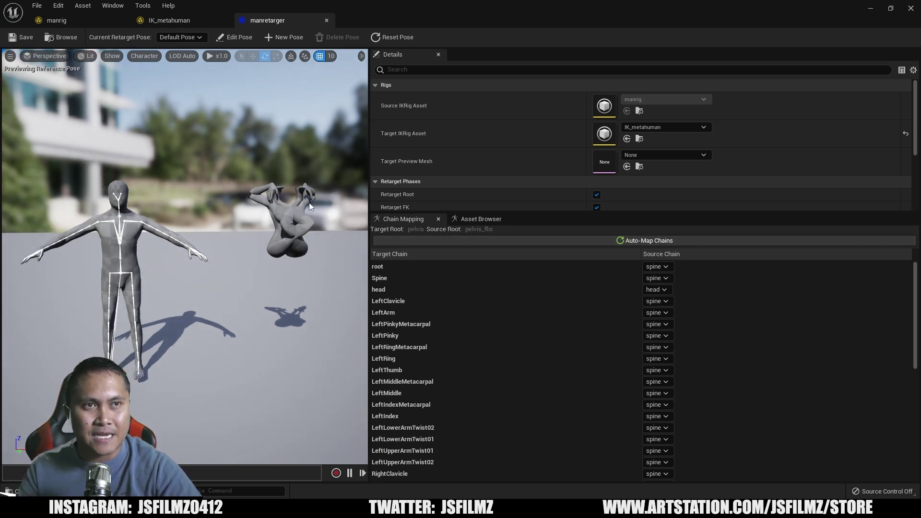
{"action": "left_click", "coordinate": [57, 21]}
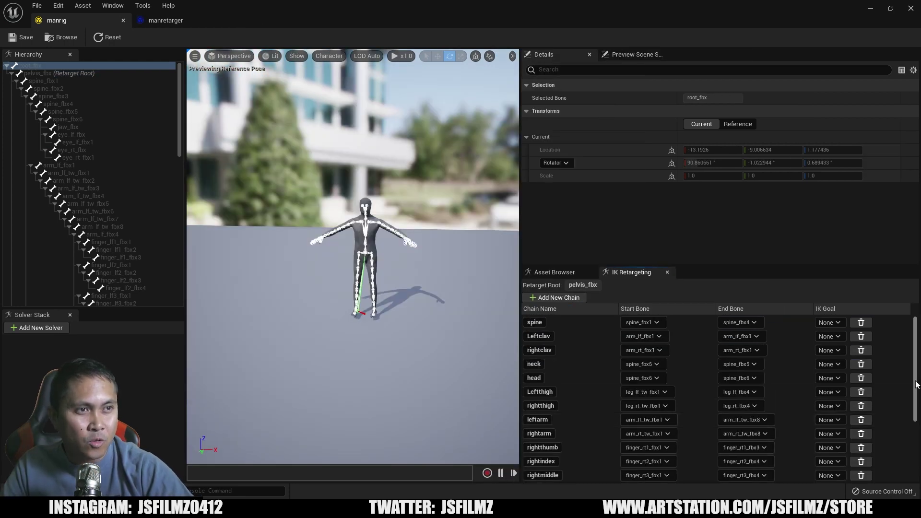
{"action": "mouse_move", "coordinate": [916, 383]}
{"action": "left_mouse_down"}
{"action": "mouse_move", "coordinate": [902, 454]}
{"action": "mouse_move", "coordinate": [917, 373]}
{"action": "left_mouse_up"}
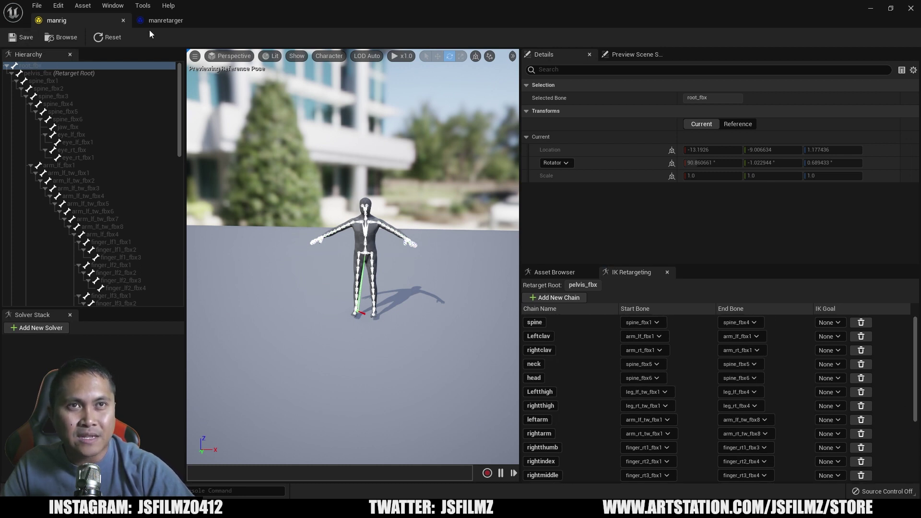
Step: Reopen manretarger from the a2g folder and map the root target chain to the root source chain
{"action": "double_click", "coordinate": [465, 16]}
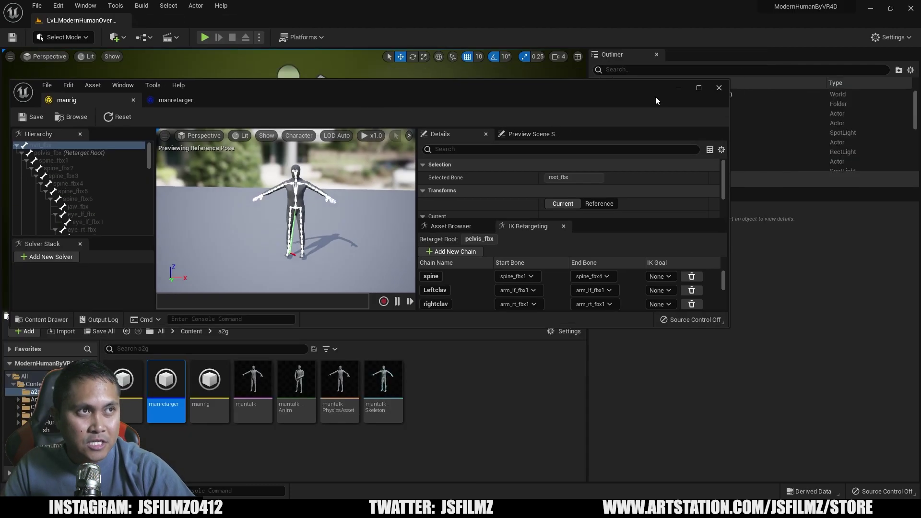
{"action": "left_click", "coordinate": [678, 88]}
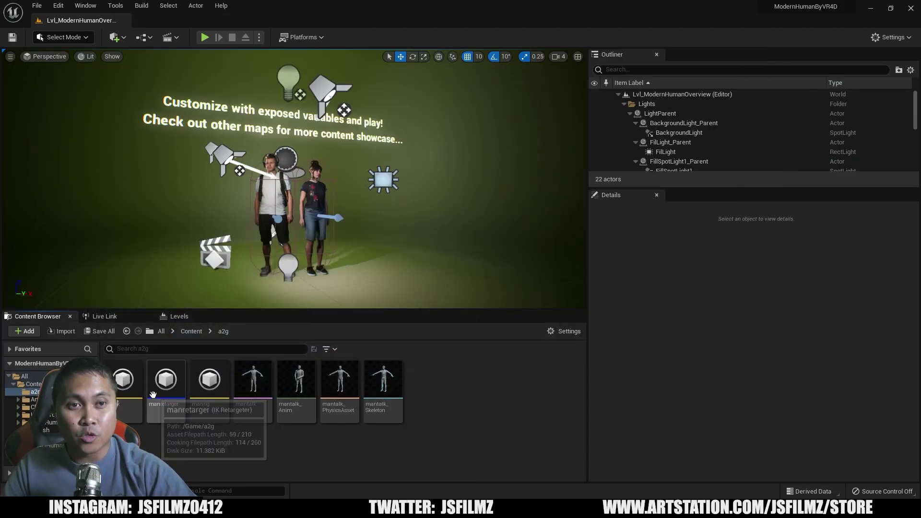
{"action": "double_click", "coordinate": [153, 394]}
{"action": "double_click", "coordinate": [345, 85]}
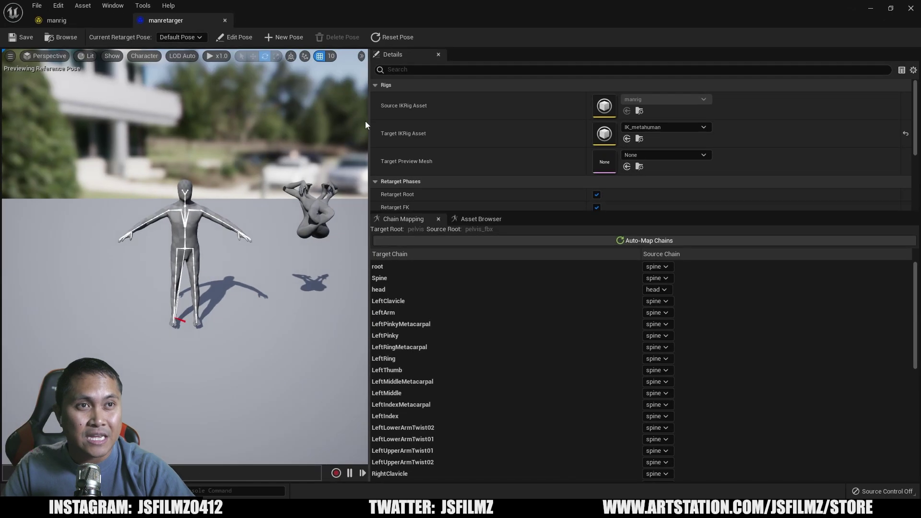
{"action": "left_click", "coordinate": [664, 266]}
{"action": "type", "text": "root"}
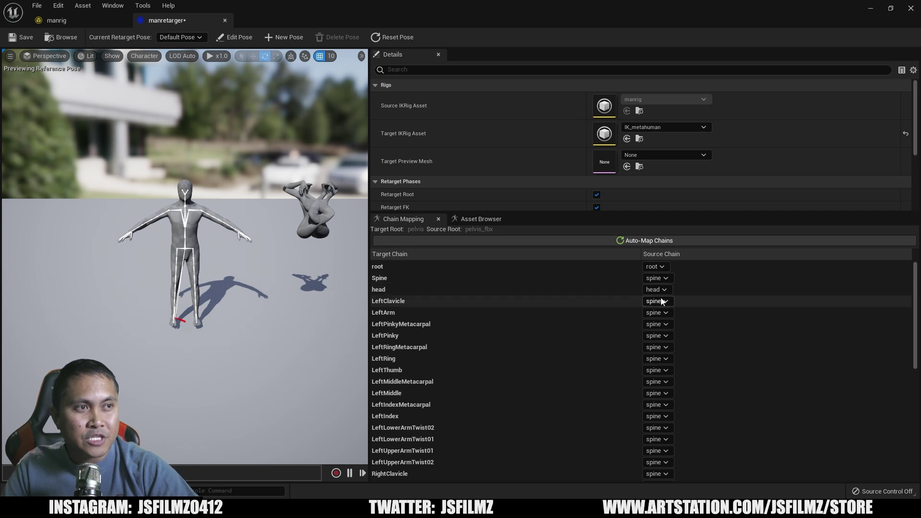
Step: Map the LeftClavicle target chain to Leftclav and LeftArm to leftarm
{"action": "left_click", "coordinate": [641, 302]}
{"action": "left_click", "coordinate": [657, 301]}
{"action": "left_click", "coordinate": [655, 116]}
{"action": "left_click", "coordinate": [656, 313]}
{"action": "left_click", "coordinate": [667, 188]}
Step: Set the source chains of LeftPinkyMetacarpal and LeftRingMetacarpal to None, and map LeftPinky to leftpinky
{"action": "left_click", "coordinate": [657, 325]}
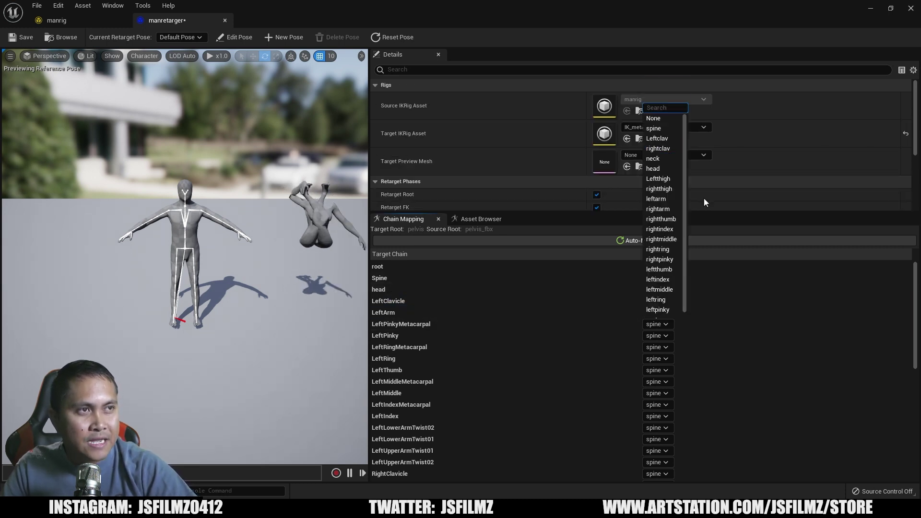
{"action": "left_click", "coordinate": [655, 117]}
{"action": "left_click", "coordinate": [658, 336]}
{"action": "left_click", "coordinate": [660, 315]}
{"action": "left_click", "coordinate": [658, 347]}
{"action": "left_click", "coordinate": [655, 141]}
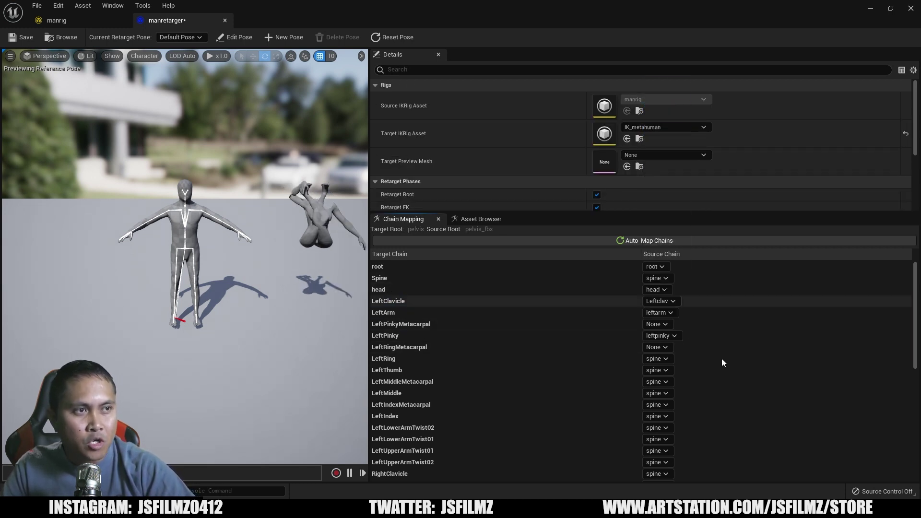
Step: Map the remaining left finger chains and the right arm and finger chains to their matching source chains, setting metacarpals and arm twists to None
{"action": "left_click", "coordinate": [658, 358]}
{"action": "left_click", "coordinate": [659, 328]}
{"action": "left_click", "coordinate": [654, 370]}
{"action": "left_click", "coordinate": [660, 310]}
{"action": "scroll", "coordinate": [662, 354], "scroll_direction": "down", "scroll_amount": 2}
Step: Map the RightLeg target chain to rightthigh and set RightCalfTwist02, RightCalfTwist01 and RightThighTwist01 to None
{"action": "left_click", "coordinate": [658, 462]}
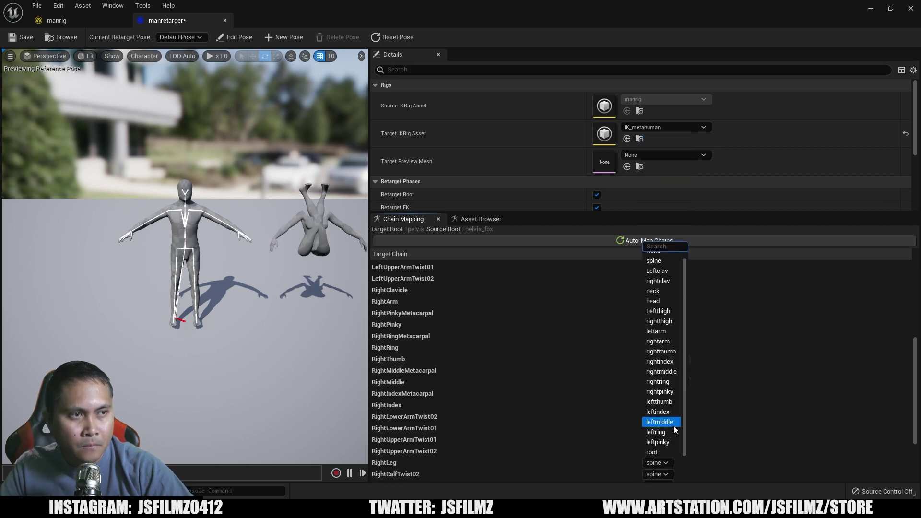
{"action": "left_click", "coordinate": [668, 325]}
{"action": "scroll", "coordinate": [666, 384], "scroll_direction": "down", "scroll_amount": 1}
{"action": "left_click", "coordinate": [658, 428]}
{"action": "left_click", "coordinate": [654, 222]}
{"action": "left_click", "coordinate": [658, 439]}
{"action": "left_click", "coordinate": [654, 233]}
{"action": "left_click", "coordinate": [658, 450]}
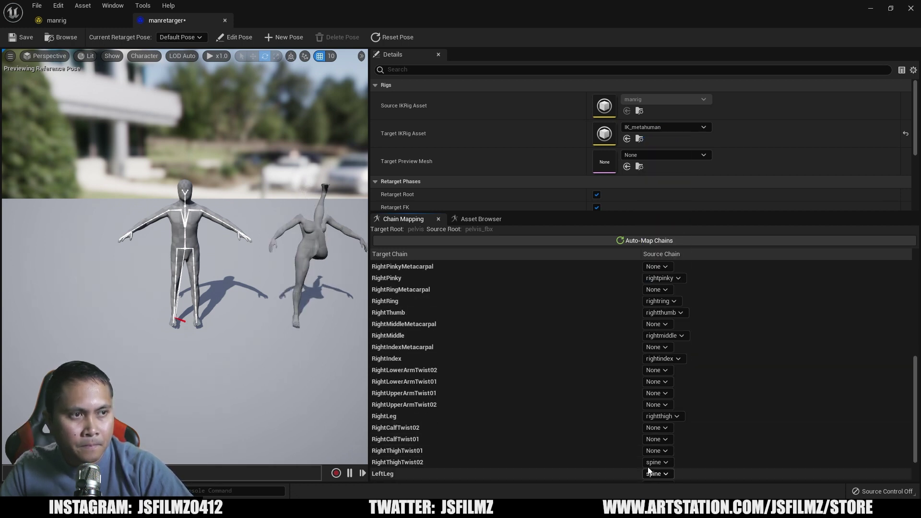
Step: Map LeftLeg to Leftthigh, set RightThighTwist02 and the left calf and thigh twist chains to None, and save manretarger
{"action": "left_click", "coordinate": [653, 473]}
{"action": "left_click", "coordinate": [658, 328]}
{"action": "scroll", "coordinate": [664, 384], "scroll_direction": "down", "scroll_amount": 1}
{"action": "left_click", "coordinate": [658, 442]}
{"action": "left_click", "coordinate": [653, 236]}
{"action": "left_click", "coordinate": [658, 453]}
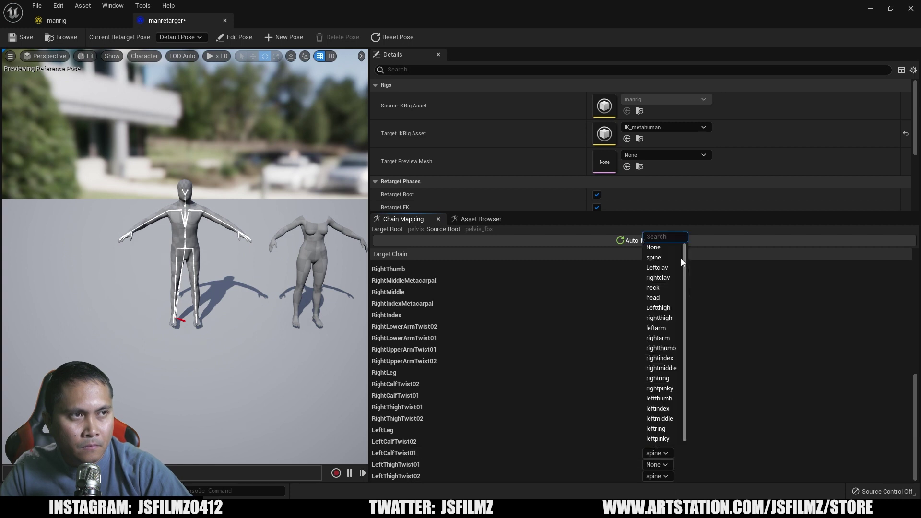
{"action": "left_click", "coordinate": [654, 247]}
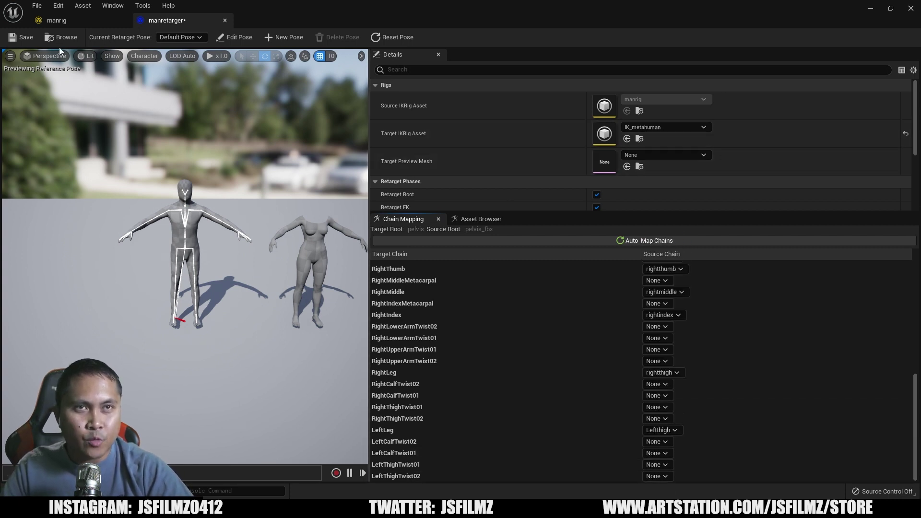
{"action": "left_click", "coordinate": [16, 37]}
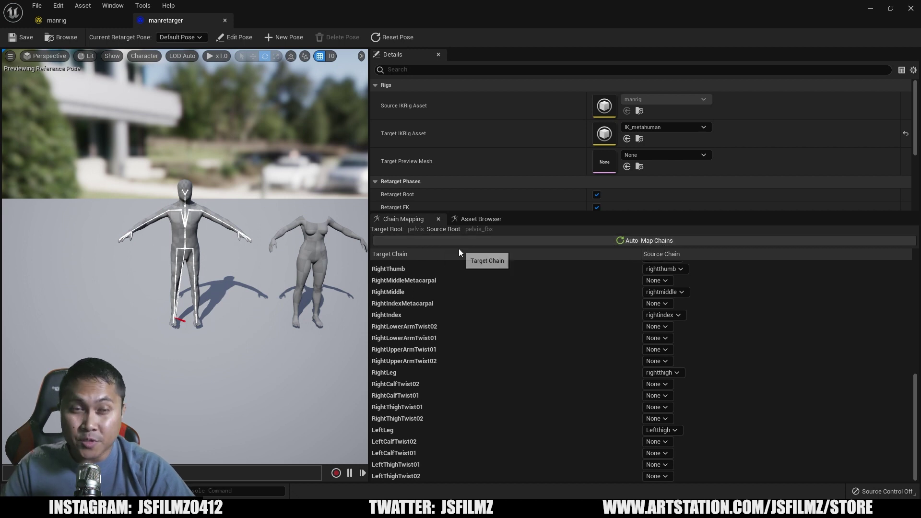
Step: Preview mantalk_Anim on the source and target meshes, viewing both up close and pausing playback to check the retargeted motion
{"action": "left_click", "coordinate": [473, 219]}
{"action": "left_click", "coordinate": [435, 276]}
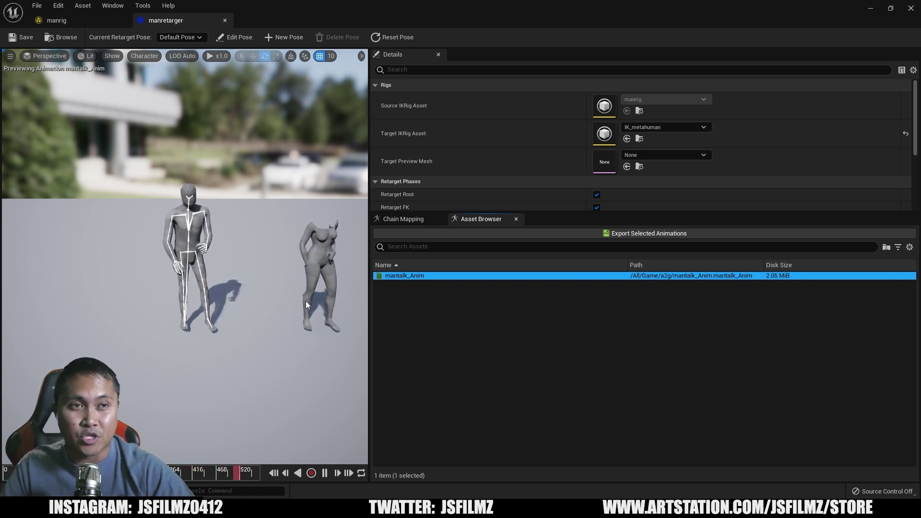
{"action": "left_click", "coordinate": [325, 473]}
{"action": "right_click_drag", "start_coordinate": [332, 449], "coordinate": [320, 454]}
{"action": "mouse_move", "coordinate": [292, 280]}
{"action": "right_mouse_down"}
{"action": "mouse_move", "coordinate": [249, 279]}
{"action": "mouse_move", "coordinate": [292, 279]}
{"action": "right_mouse_up"}
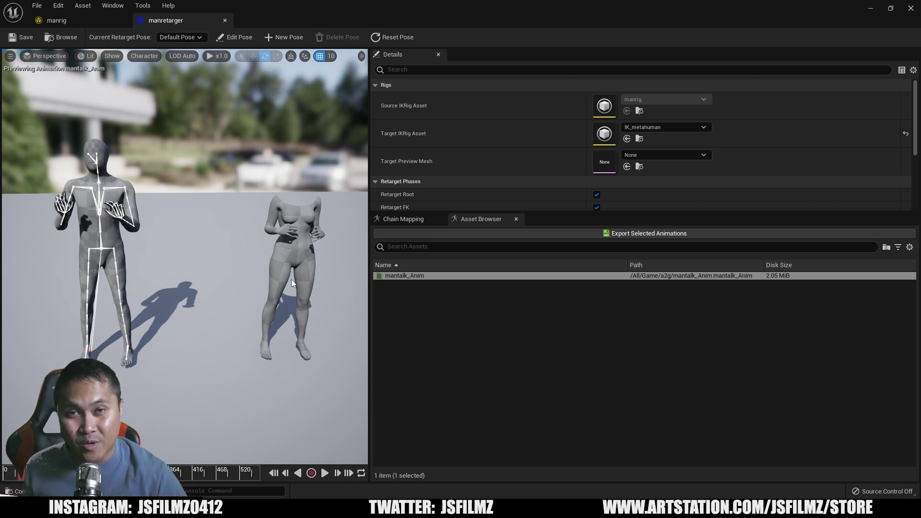
{"action": "left_click", "coordinate": [323, 473]}
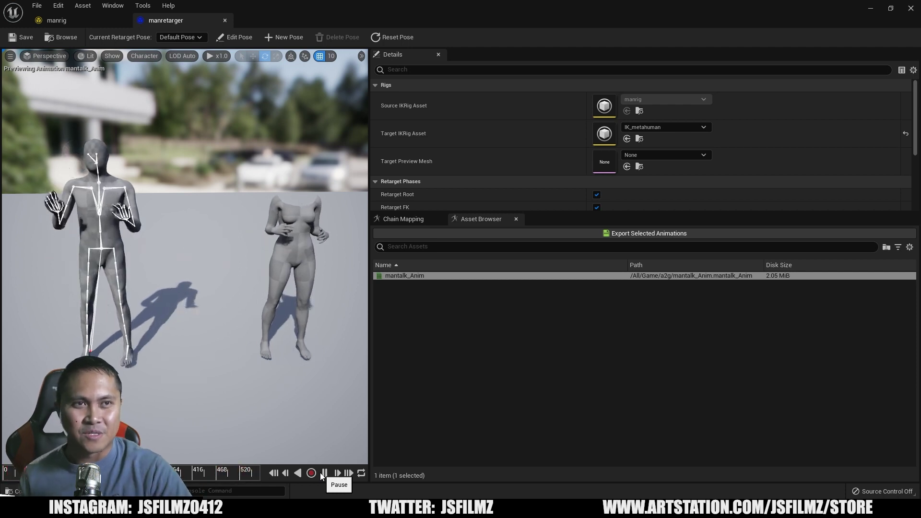
{"action": "left_click", "coordinate": [323, 474]}
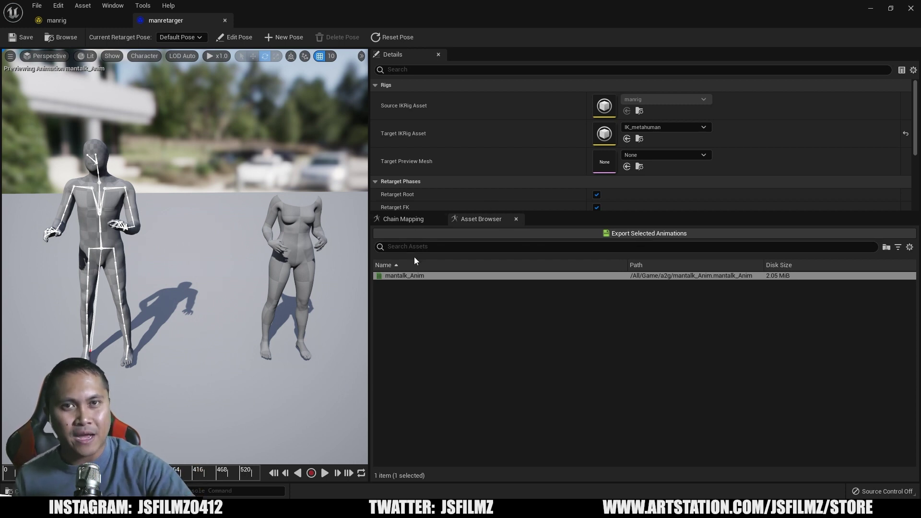
Step: Export the retargeted mantalk_Anim animation to the a2g folder
{"action": "left_click", "coordinate": [649, 234]}
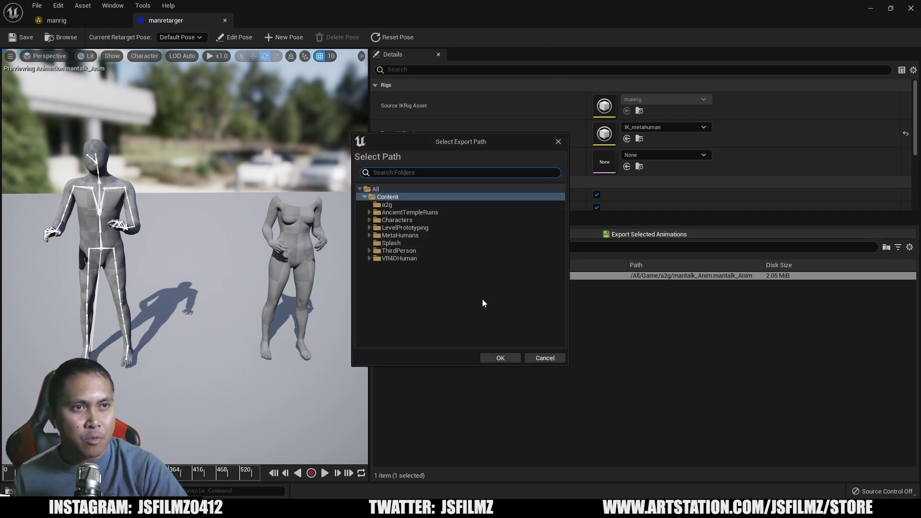
{"action": "left_click", "coordinate": [387, 205]}
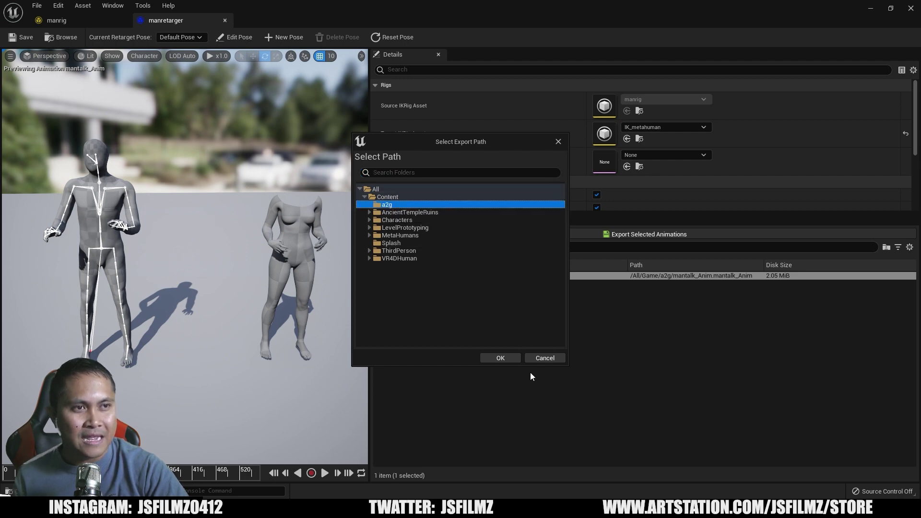
{"action": "left_click", "coordinate": [501, 360]}
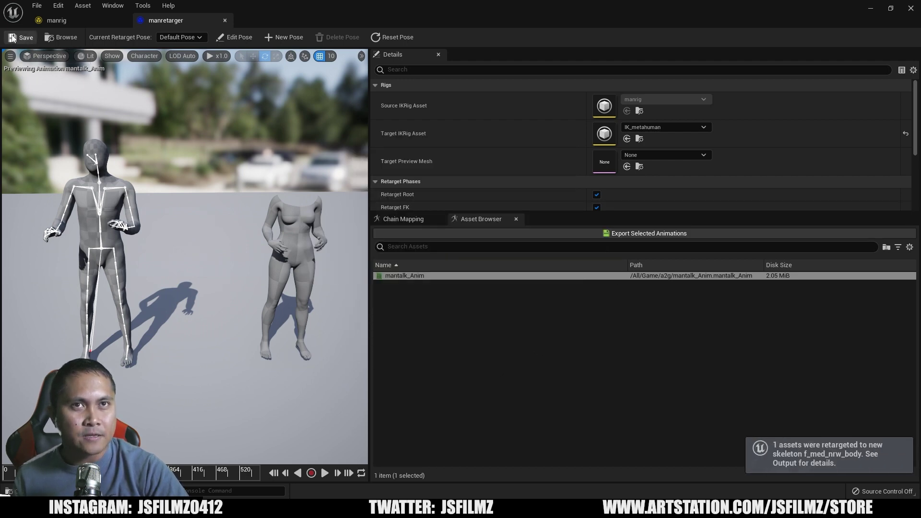
Step: Return to the level editor and add a level sequence named seq in the Content folder
{"action": "left_click_drag", "start_coordinate": [450, 22], "coordinate": [331, 73]}
{"action": "left_click", "coordinate": [649, 62]}
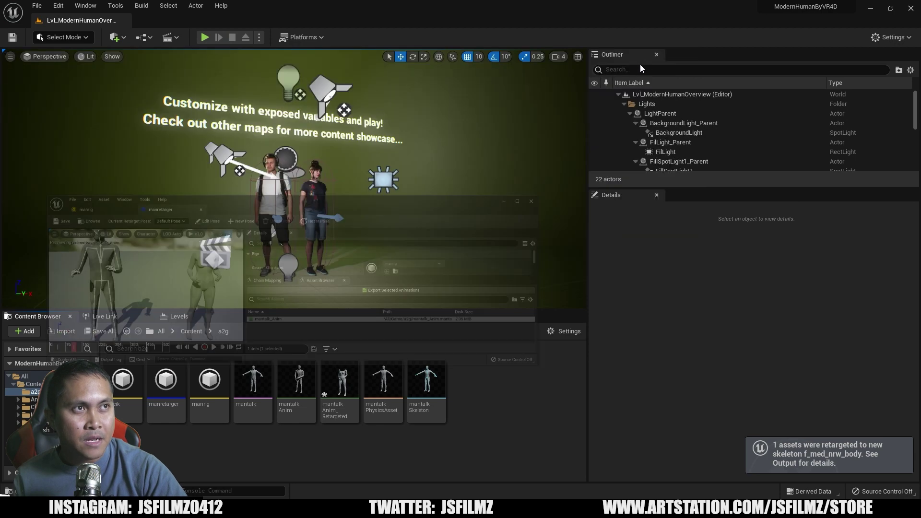
{"action": "left_click", "coordinate": [191, 331]}
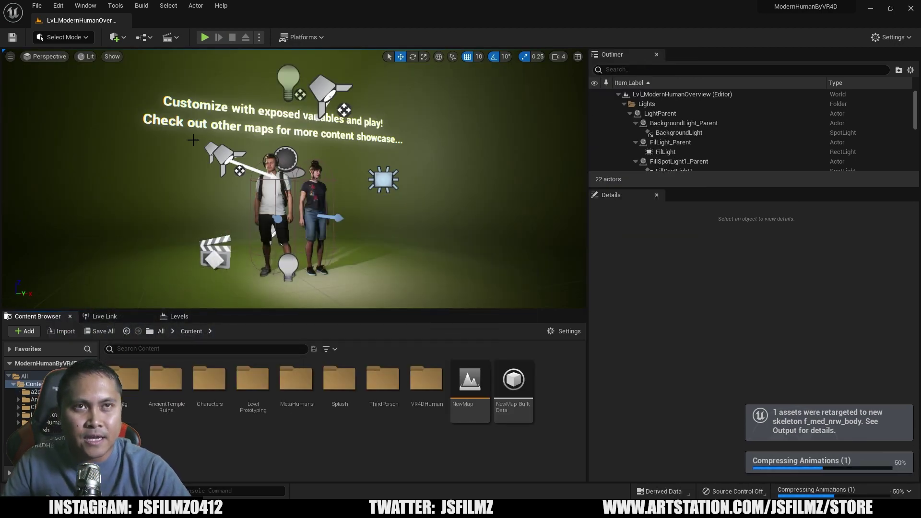
{"action": "left_click", "coordinate": [171, 37]}
{"action": "left_click", "coordinate": [190, 66]}
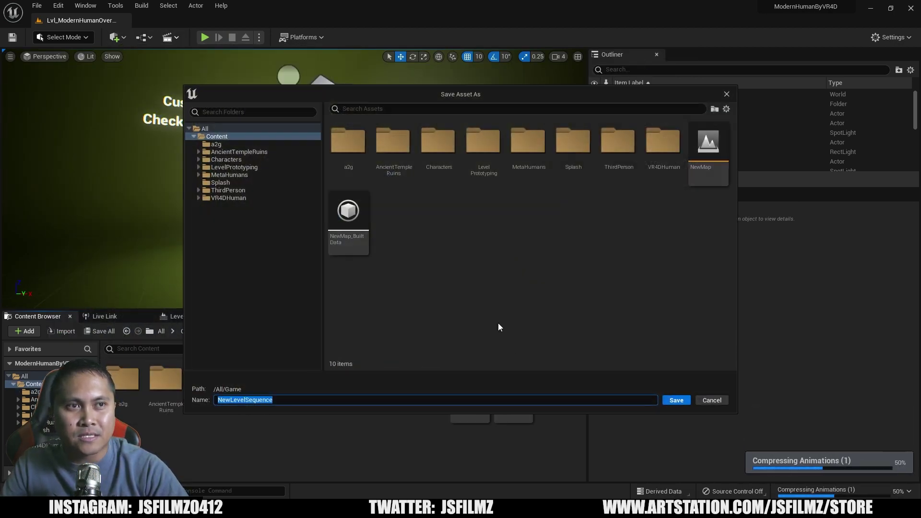
{"action": "type", "text": "seq"}
{"action": "key", "text": "Return"}
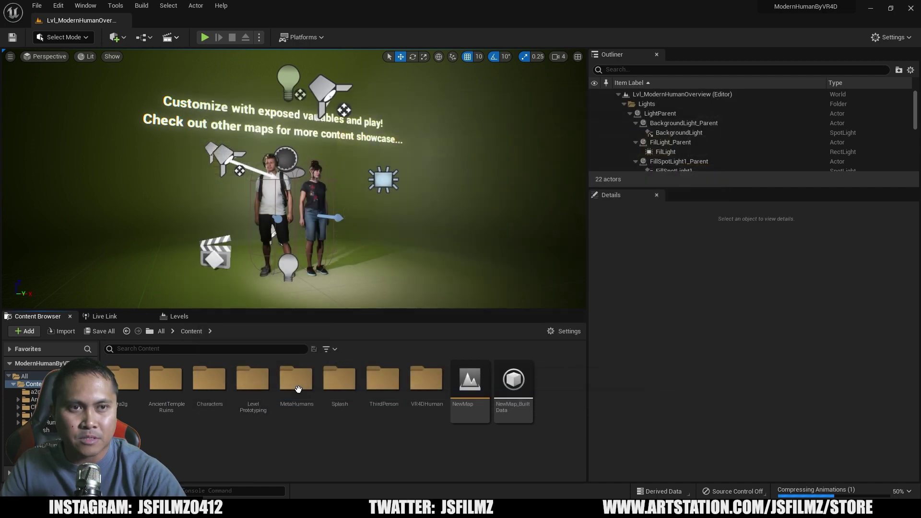
Step: Place BP_Evienctall from the MetaHumans/Evienctall folder in the level and move it beside the two characters, to X 120, Y 10
{"action": "left_click", "coordinate": [38, 316]}
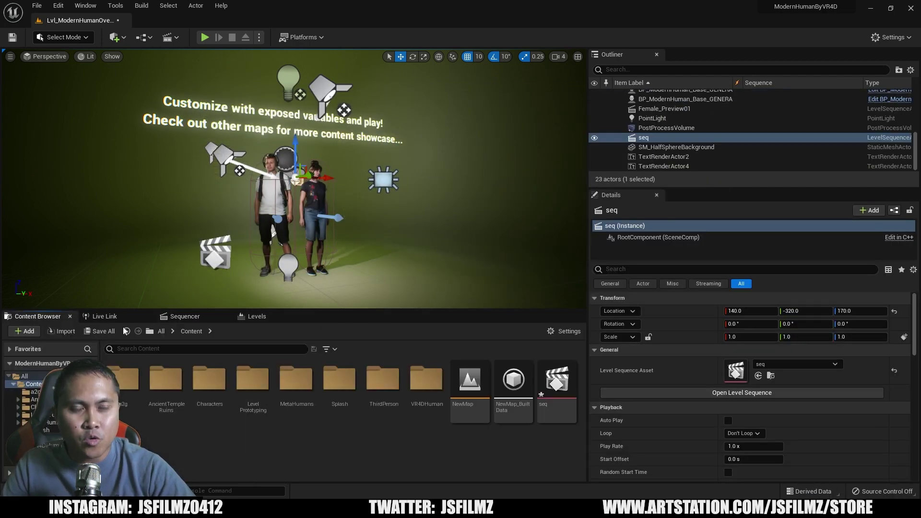
{"action": "double_click", "coordinate": [310, 405]}
{"action": "double_click", "coordinate": [166, 381]}
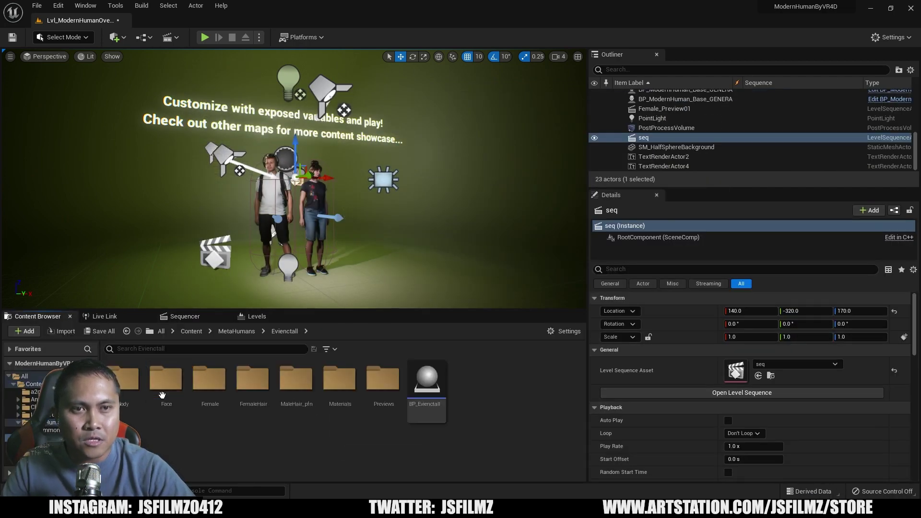
{"action": "left_click", "coordinate": [427, 388]}
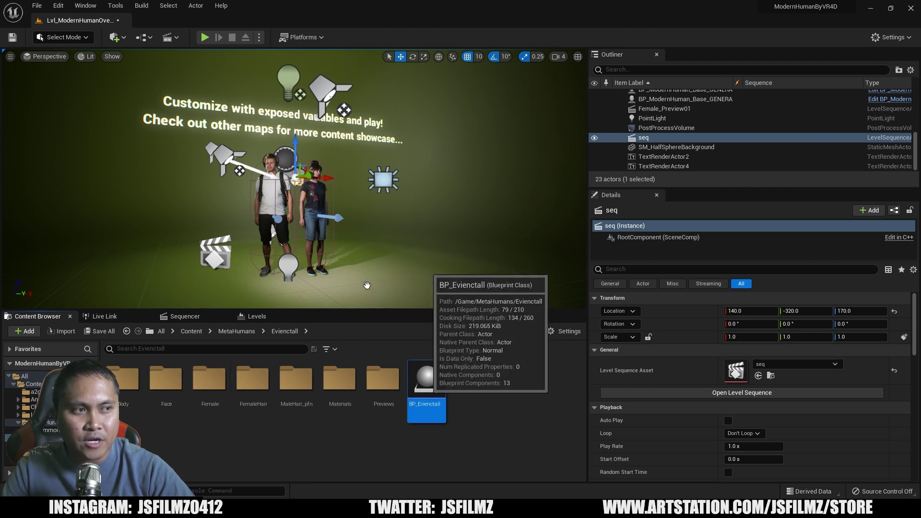
{"action": "left_click_drag", "start_coordinate": [382, 278], "coordinate": [382, 279]}
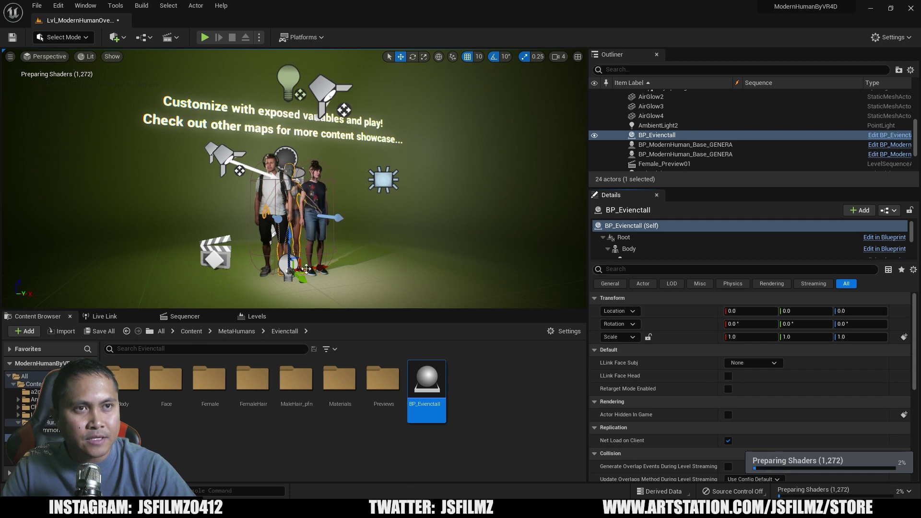
{"action": "left_click_drag", "start_coordinate": [315, 268], "coordinate": [385, 276]}
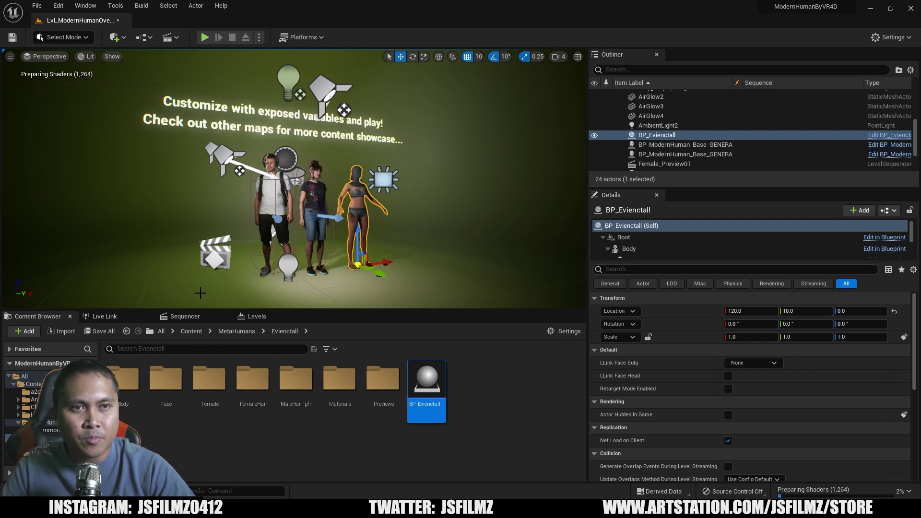
Step: Add the BP_Evienctall actor to the seq level sequence
{"action": "left_click", "coordinate": [185, 317]}
{"action": "left_click", "coordinate": [25, 349]}
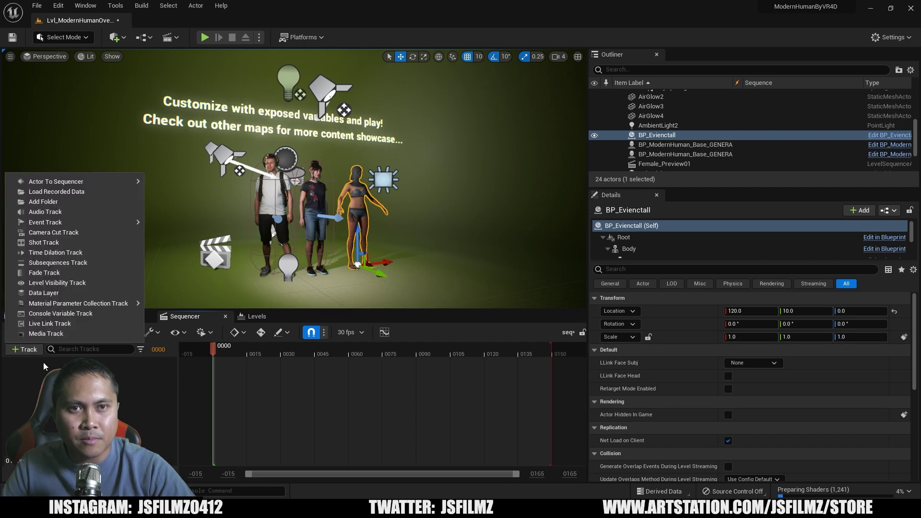
{"action": "left_click", "coordinate": [293, 296]}
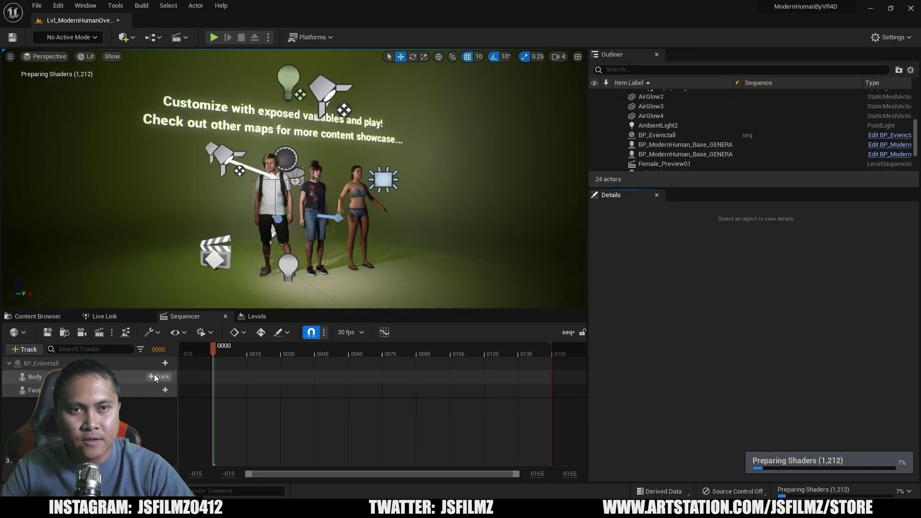
Step: Add mantalk_Anim_Retargeted as an animation track on the Body of BP_Evienctall
{"action": "left_click", "coordinate": [154, 377]}
{"action": "mouse_move", "coordinate": [242, 119]}
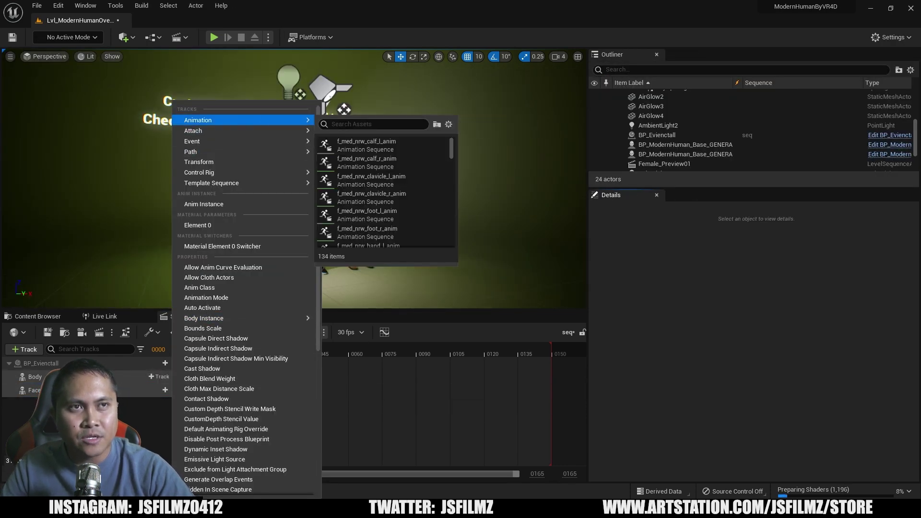
{"action": "type", "text": "reta"}
{"action": "left_click", "coordinate": [371, 162]}
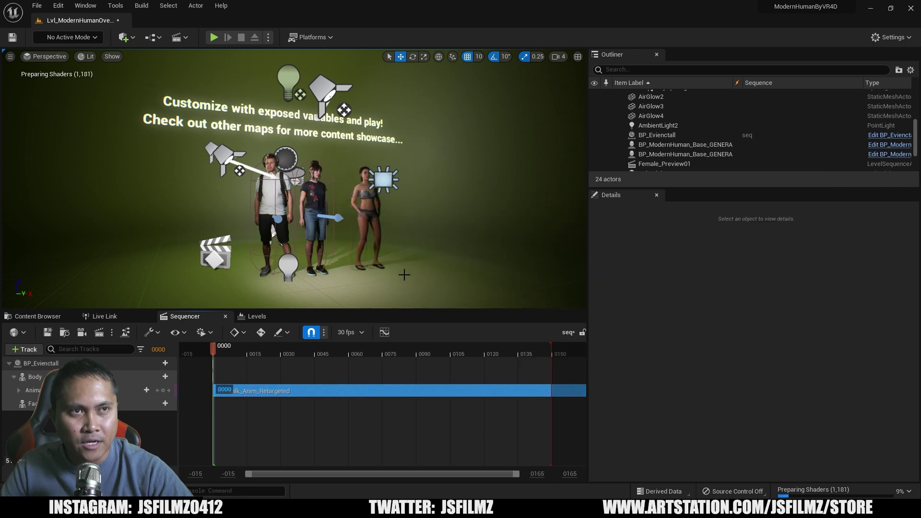
Step: Play the sequence and view the MetaHuman up close to check the retargeted body animation
{"action": "left_click", "coordinate": [270, 361]}
{"action": "key", "text": "space"}
{"action": "key", "text": "w"}
{"action": "right_click_drag", "start_coordinate": [307, 206], "coordinate": [266, 206]}
{"action": "scroll", "coordinate": [428, 383], "scroll_direction": "down", "scroll_amount": 4, "text": "ctrl"}
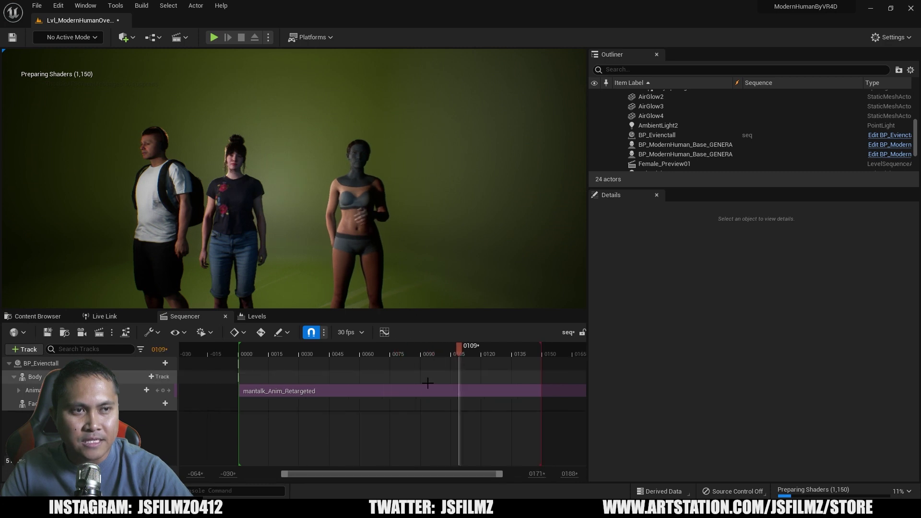
Step: Extend the sequence's playback range to the end of the mantalk_Anim_Retargeted clip and scrub to frame 43
{"action": "left_click_drag", "start_coordinate": [365, 347], "coordinate": [492, 355]}
{"action": "scroll", "coordinate": [394, 352], "scroll_direction": "down", "scroll_amount": 2, "text": "ctrl"}
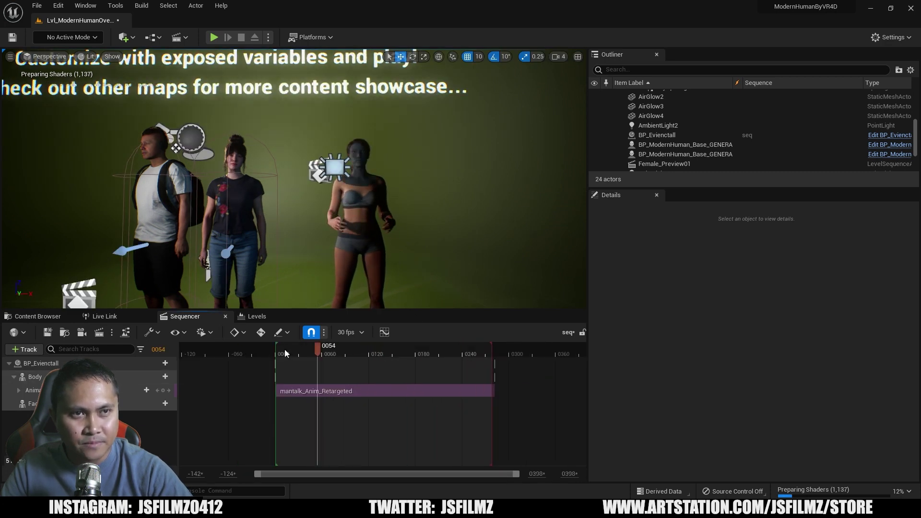
{"action": "left_click_drag", "start_coordinate": [285, 353], "coordinate": [312, 355]}
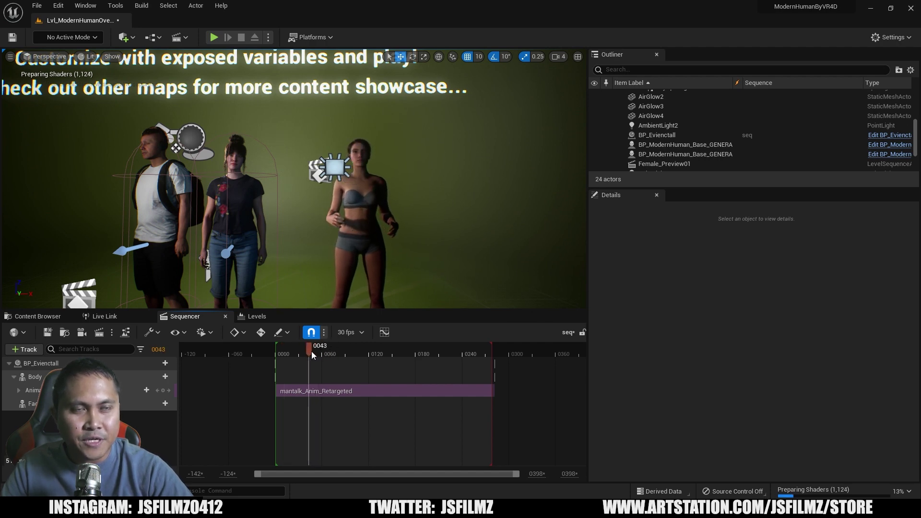
Step: Turn on game view to hide the editor icons, frame all three characters, and enlarge the Outliner and Details area
{"action": "scroll", "coordinate": [337, 222], "scroll_direction": "down", "scroll_amount": 5}
{"action": "key", "text": "g"}
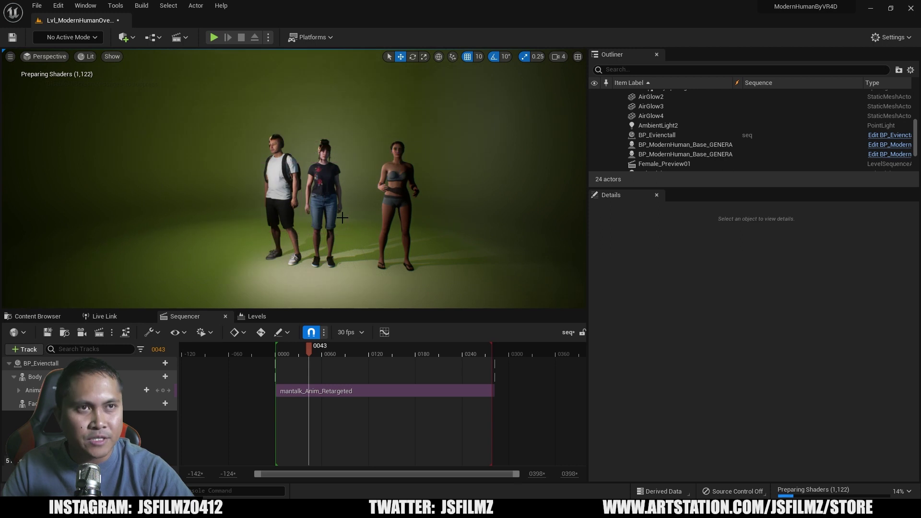
{"action": "scroll", "coordinate": [342, 218], "scroll_direction": "up", "scroll_amount": 5}
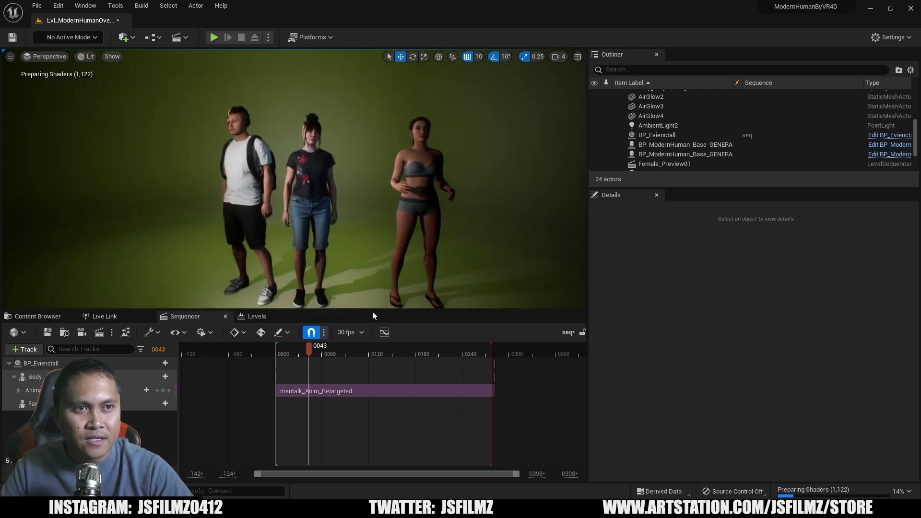
{"action": "left_click_drag", "start_coordinate": [373, 311], "coordinate": [374, 312]}
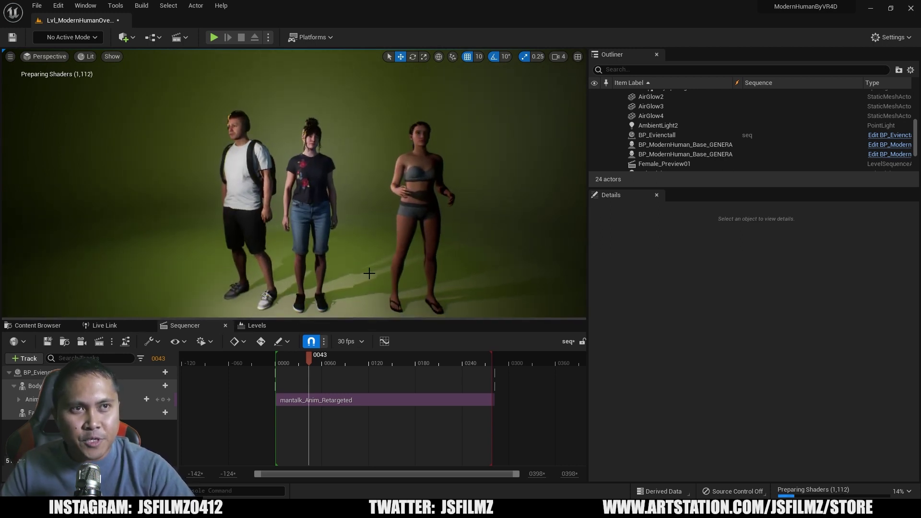
{"action": "left_click_drag", "start_coordinate": [374, 268], "coordinate": [327, 196], "text": "alt"}
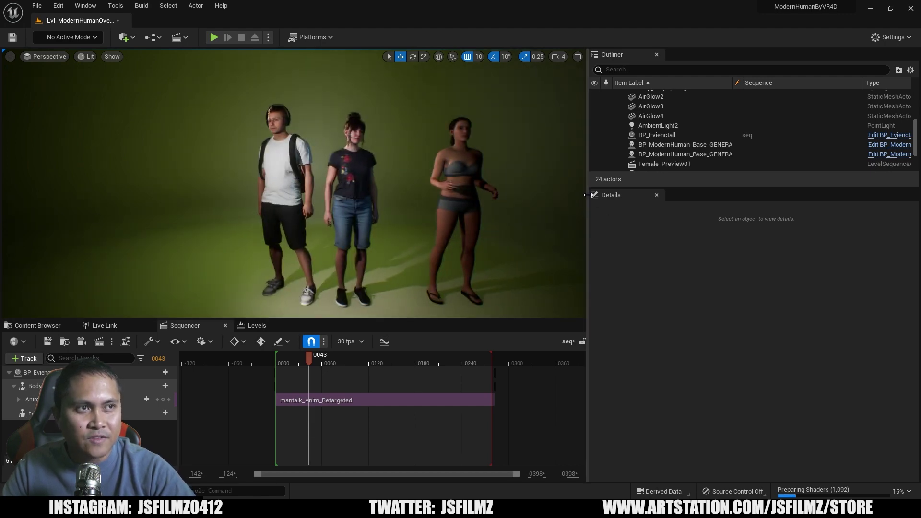
{"action": "left_click_drag", "start_coordinate": [588, 200], "coordinate": [494, 202]}
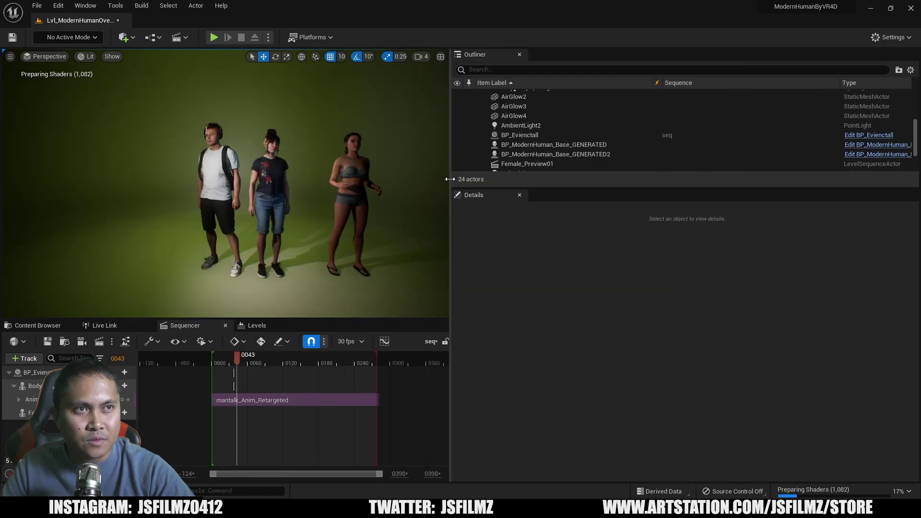
{"action": "left_click_drag", "start_coordinate": [450, 182], "coordinate": [491, 182]}
Step: Delete the BP_Evienctall MetaHuman from the level and remove its leftover track from the sequence
{"action": "left_click", "coordinate": [385, 157]}
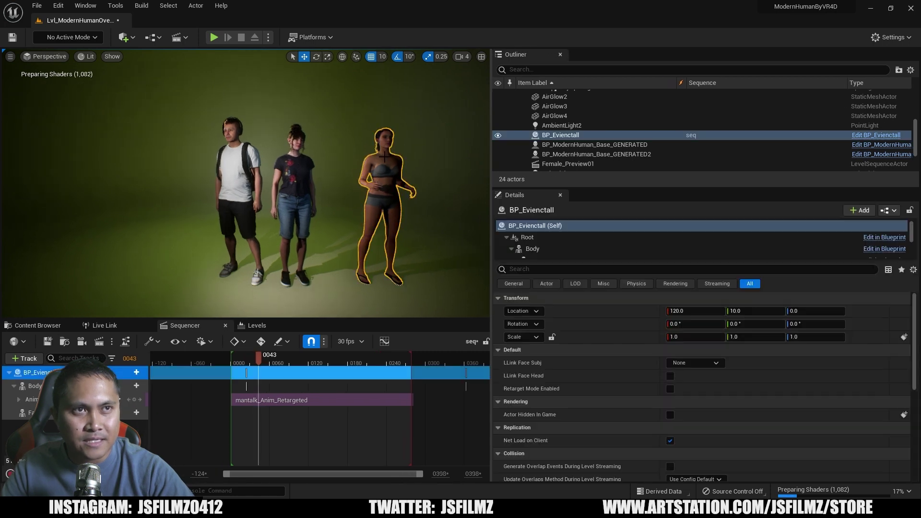
{"action": "key", "text": "Delete"}
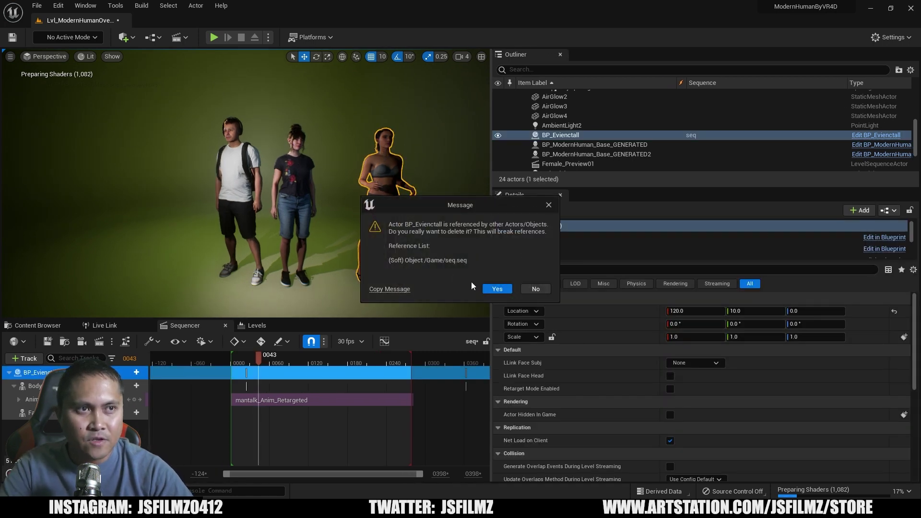
{"action": "left_click", "coordinate": [497, 289]}
{"action": "left_click", "coordinate": [48, 372]}
{"action": "key", "text": "Delete"}
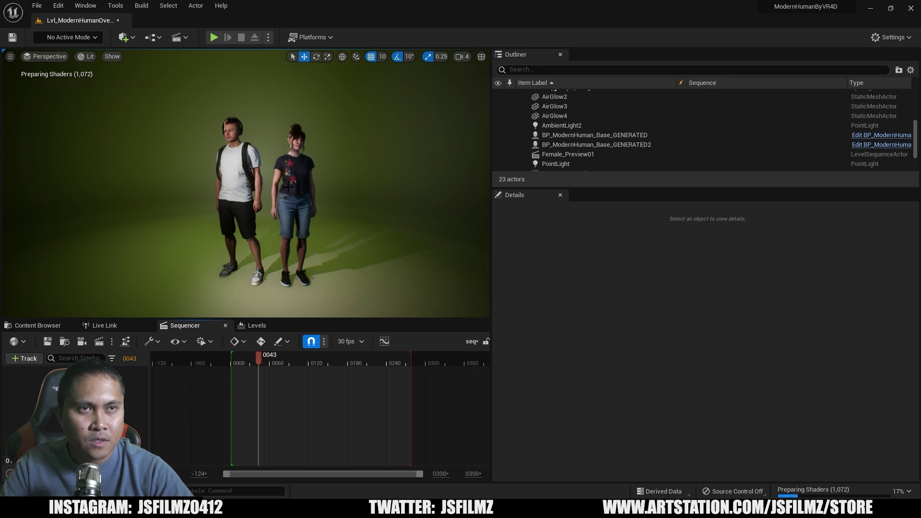
Step: Locate the FTN_N_Idle_VarA_NoWatch animation used by BP_ModernHuman_Base_GENERATED2's mesh and open its skeleton, SK_Base
{"action": "left_click", "coordinate": [289, 187]}
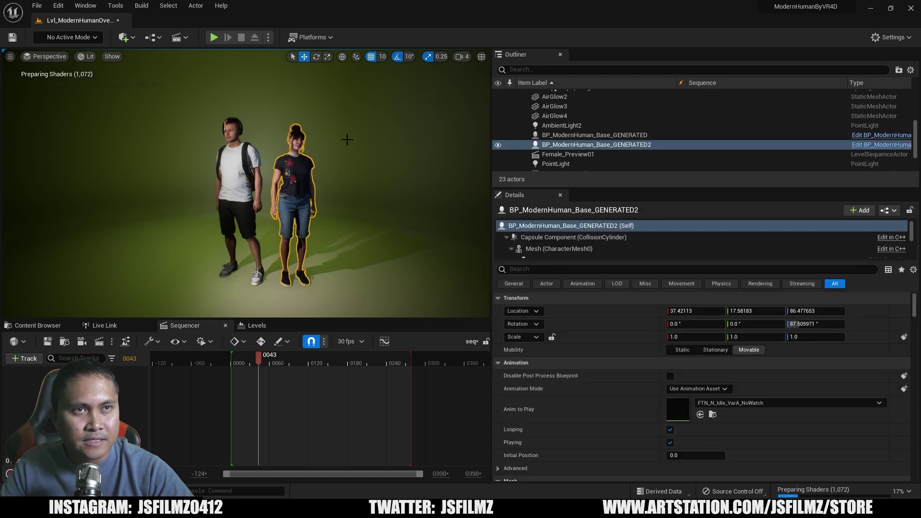
{"action": "scroll", "coordinate": [551, 243], "scroll_direction": "down", "scroll_amount": 1}
{"action": "left_click", "coordinate": [553, 233]}
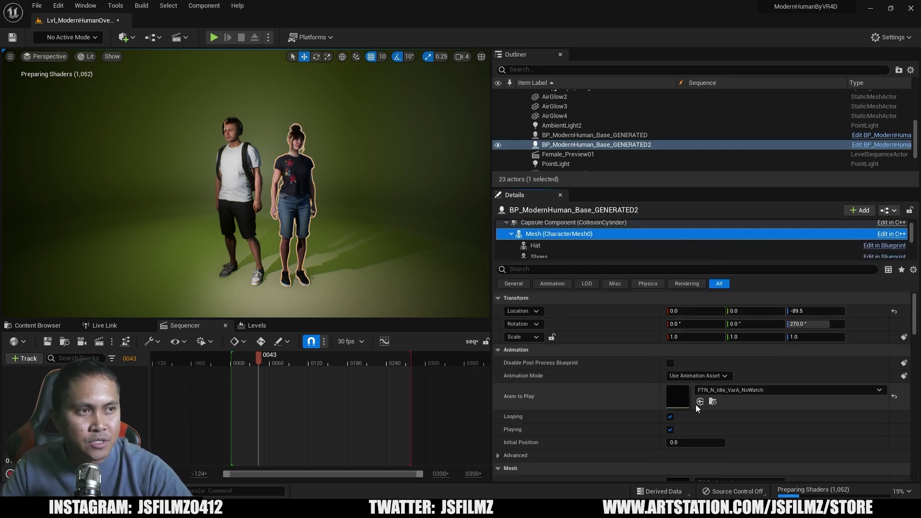
{"action": "left_click", "coordinate": [712, 402]}
{"action": "double_click", "coordinate": [107, 399]}
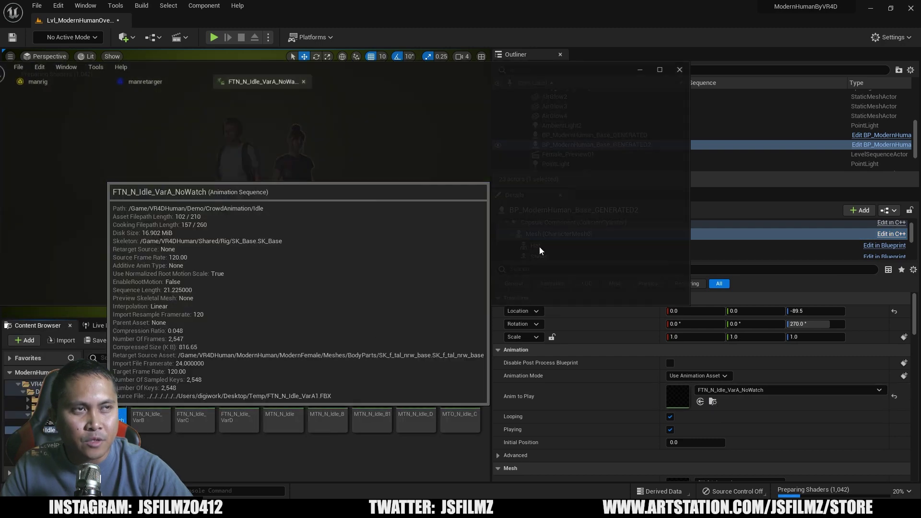
{"action": "double_click", "coordinate": [404, 59]}
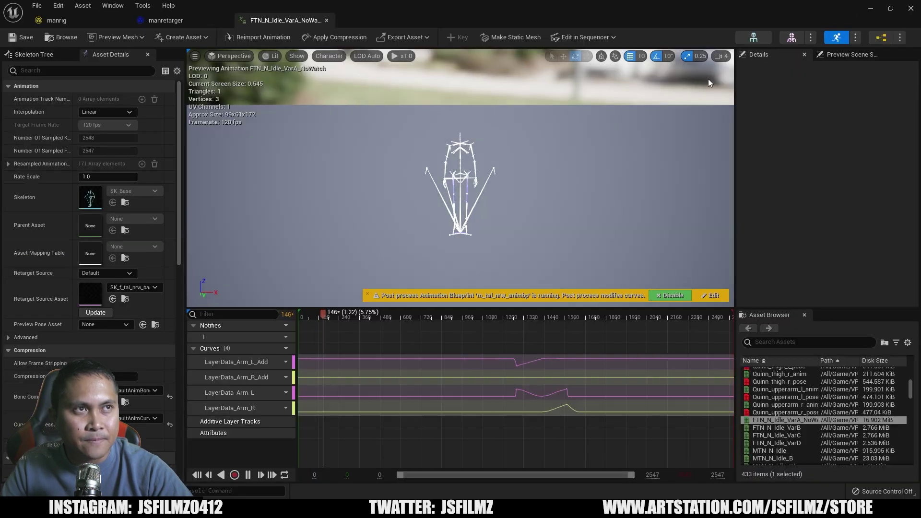
{"action": "left_click", "coordinate": [763, 41]}
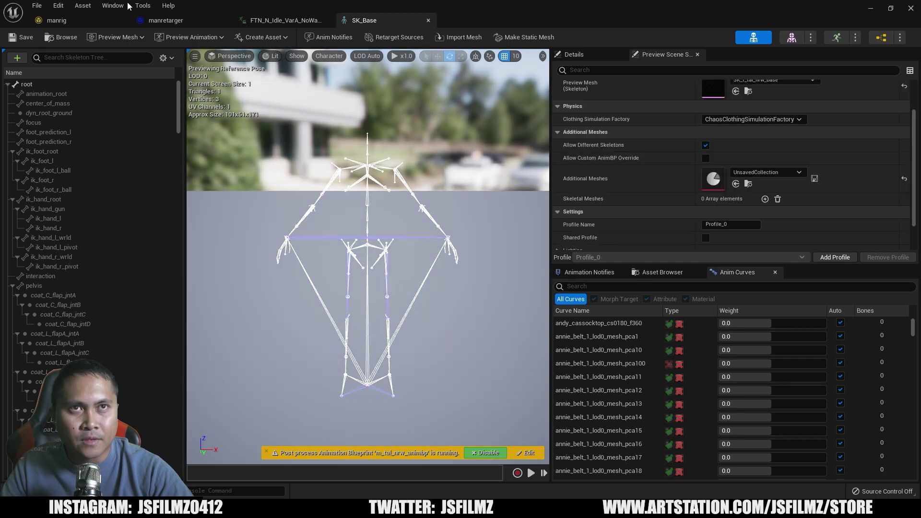
Step: Show SK_Base's asset details and add the metahuman_base_skel from /Game/MetaHumans/Common as a second compatible skeleton
{"action": "left_click", "coordinate": [113, 5]}
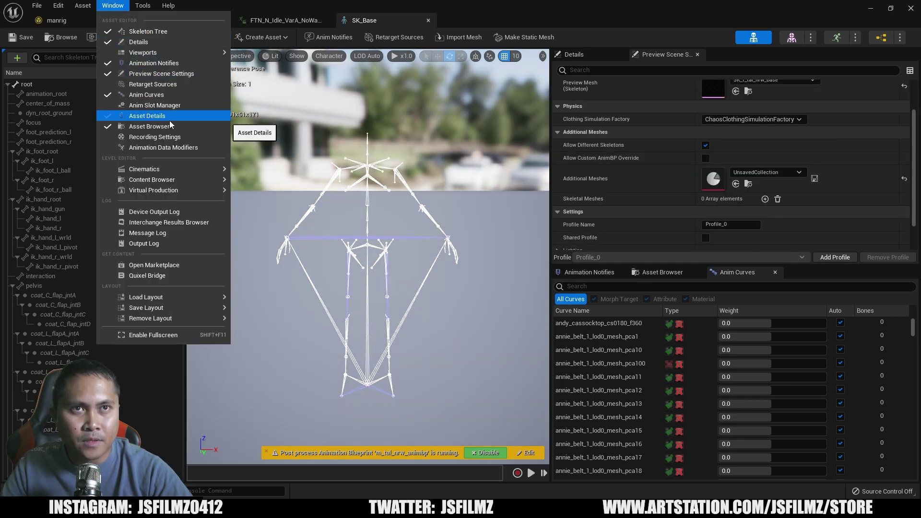
{"action": "left_click", "coordinate": [147, 116]}
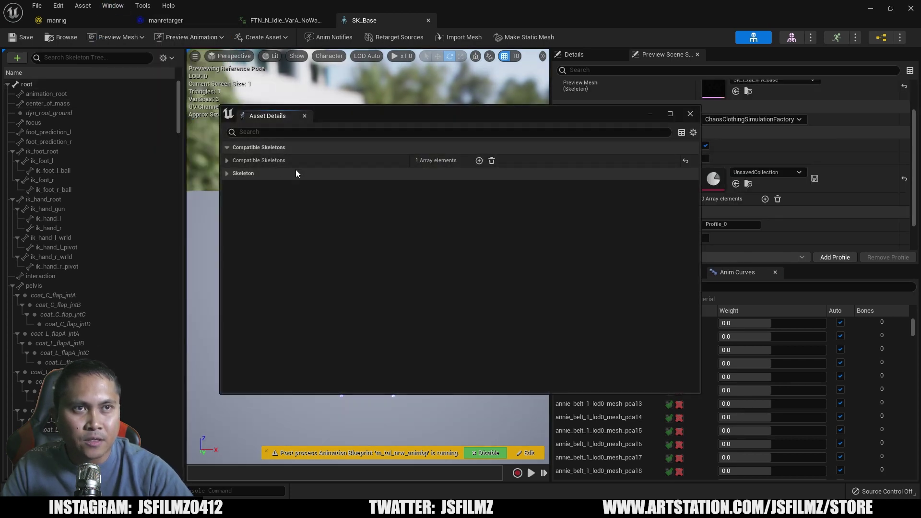
{"action": "left_click", "coordinate": [226, 160]}
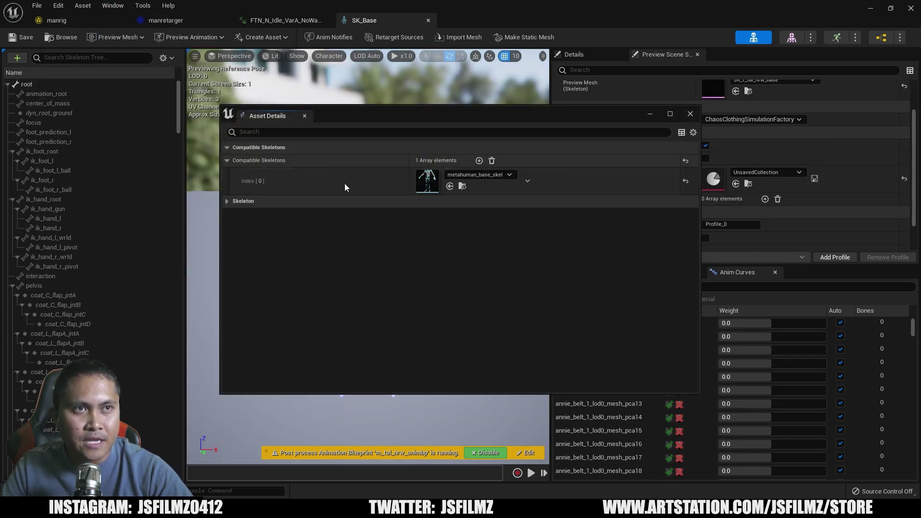
{"action": "left_click", "coordinate": [480, 162]}
{"action": "left_click", "coordinate": [478, 202]}
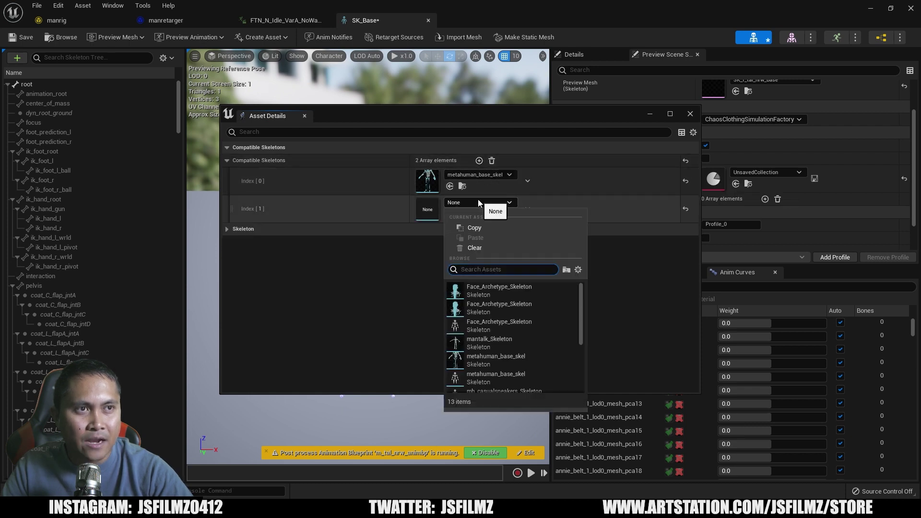
{"action": "left_click", "coordinate": [494, 201]}
{"action": "left_click", "coordinate": [496, 202]}
{"action": "type", "text": "ba"}
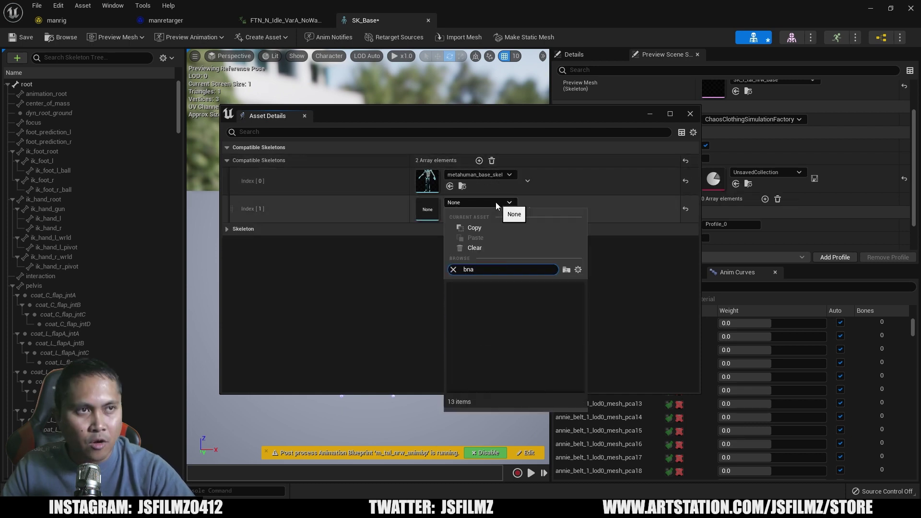
{"action": "type", "text": "se"}
{"action": "mouse_move", "coordinate": [523, 310]}
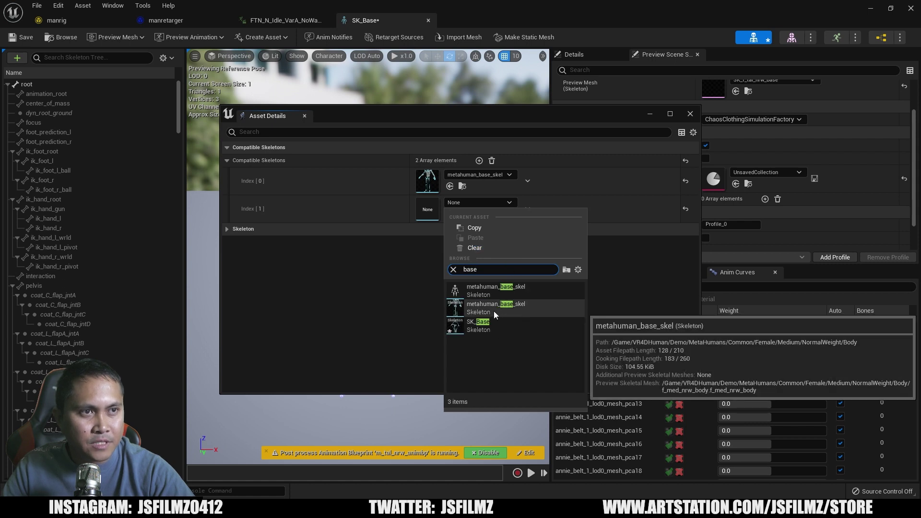
{"action": "mouse_move", "coordinate": [480, 289]}
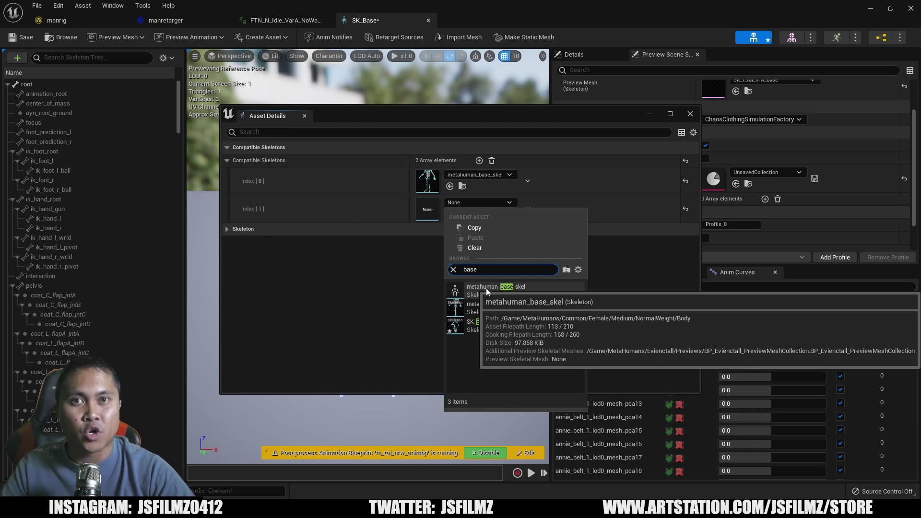
{"action": "left_click", "coordinate": [486, 288]}
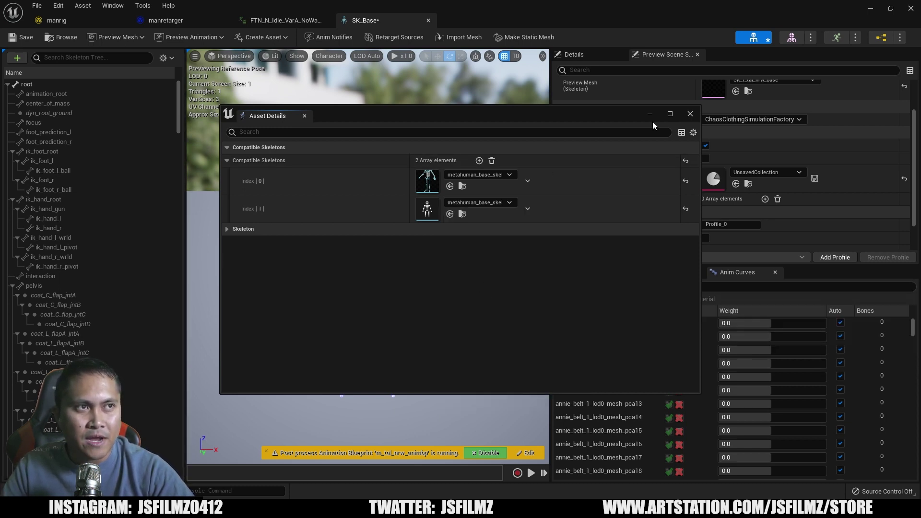
{"action": "left_click", "coordinate": [691, 116]}
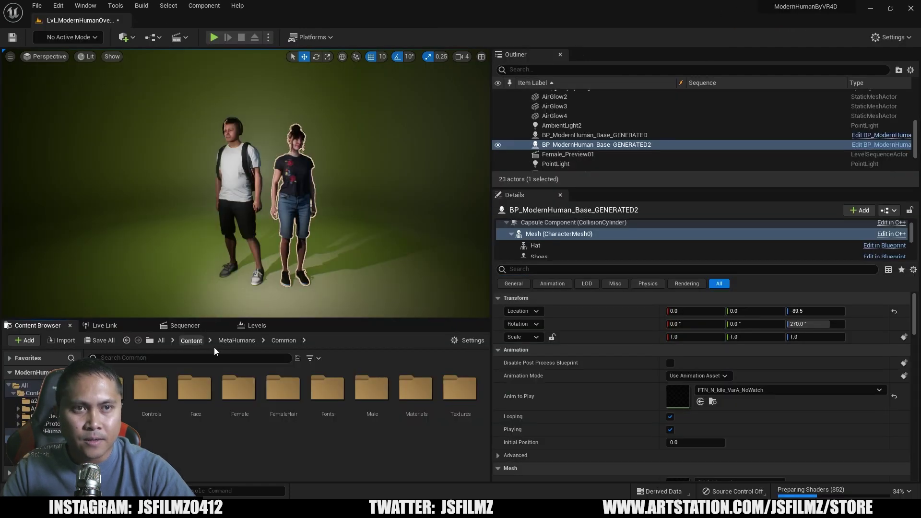
Step: Open the BP_Evienctall blueprint, find its Body mesh f_tal_nrw_body, and open the skeleton from that mesh
{"action": "left_click", "coordinate": [191, 340]}
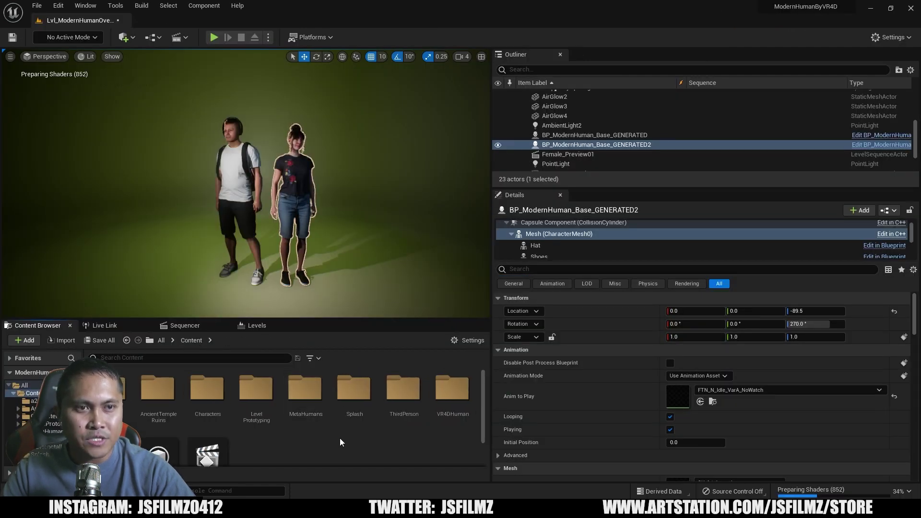
{"action": "double_click", "coordinate": [302, 413]}
{"action": "left_click", "coordinate": [166, 409]}
{"action": "double_click", "coordinate": [166, 409]}
{"action": "double_click", "coordinate": [416, 391]}
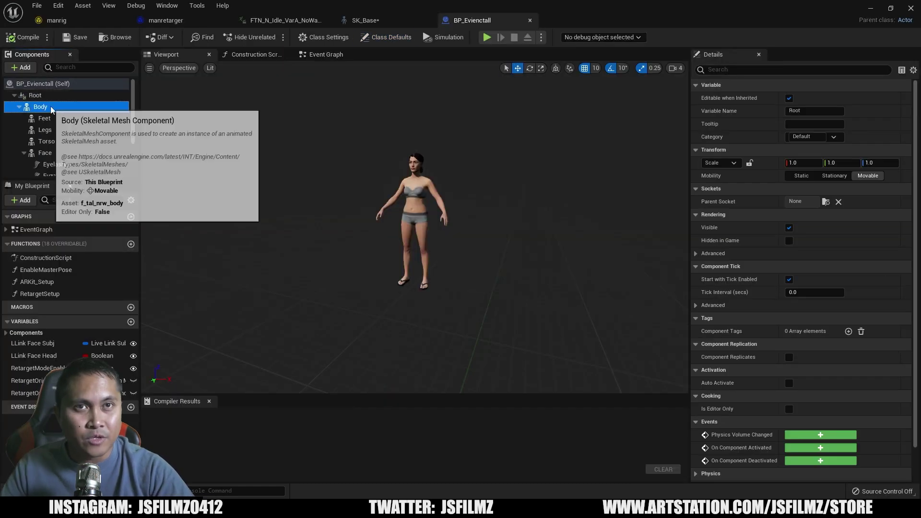
{"action": "left_click", "coordinate": [41, 107]}
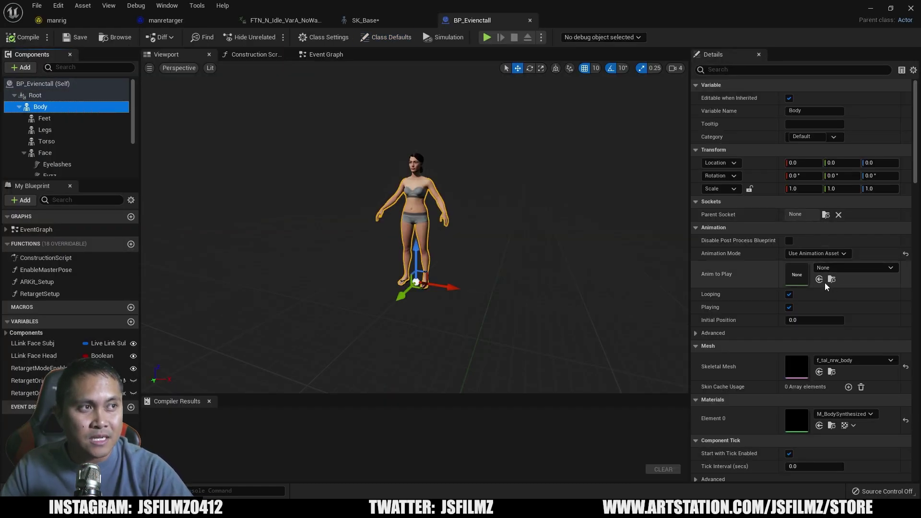
{"action": "left_click", "coordinate": [832, 372]}
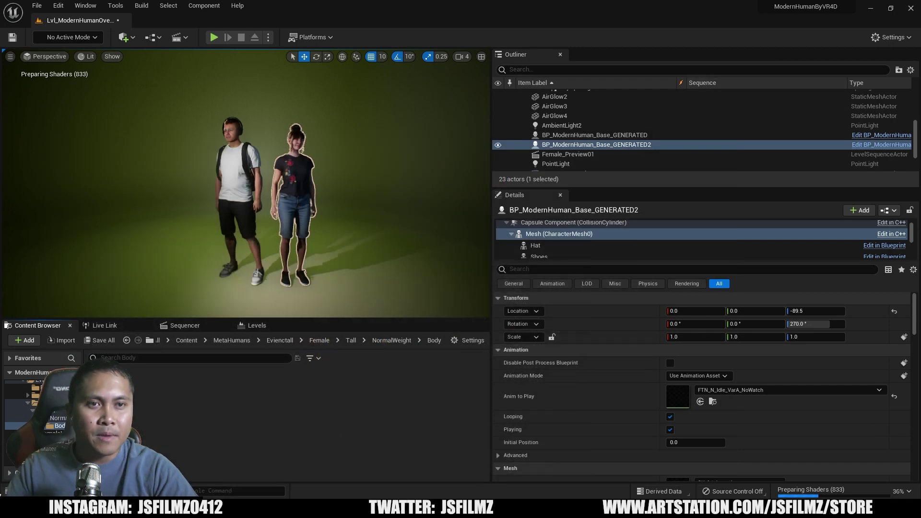
{"action": "double_click", "coordinate": [109, 399]}
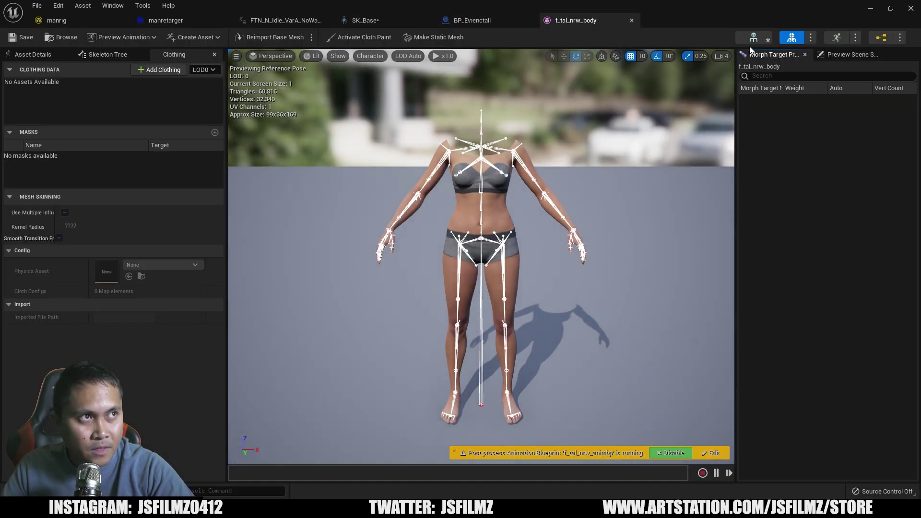
{"action": "left_click", "coordinate": [754, 39]}
Step: Add SK_Base as a third entry in the skeleton's compatible skeletons and close the asset details
{"action": "left_click", "coordinate": [113, 5]}
{"action": "mouse_move", "coordinate": [138, 55]}
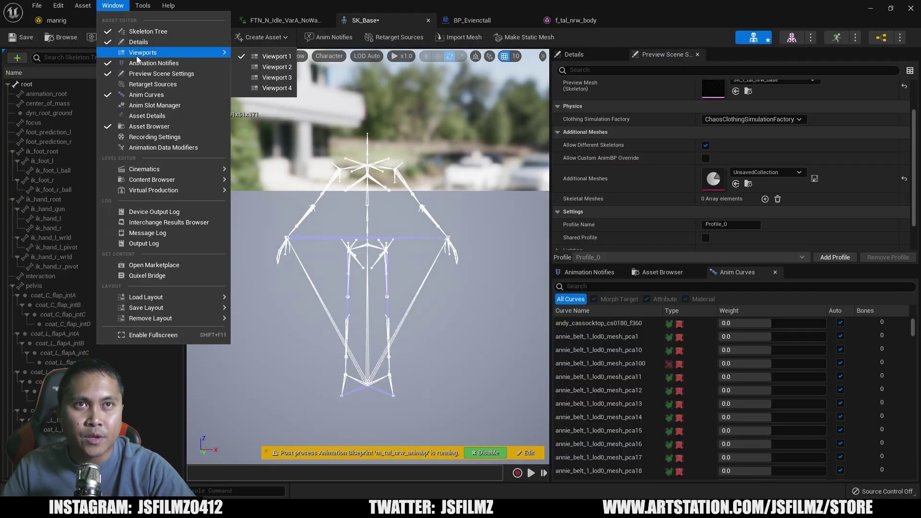
{"action": "left_click", "coordinate": [149, 116]}
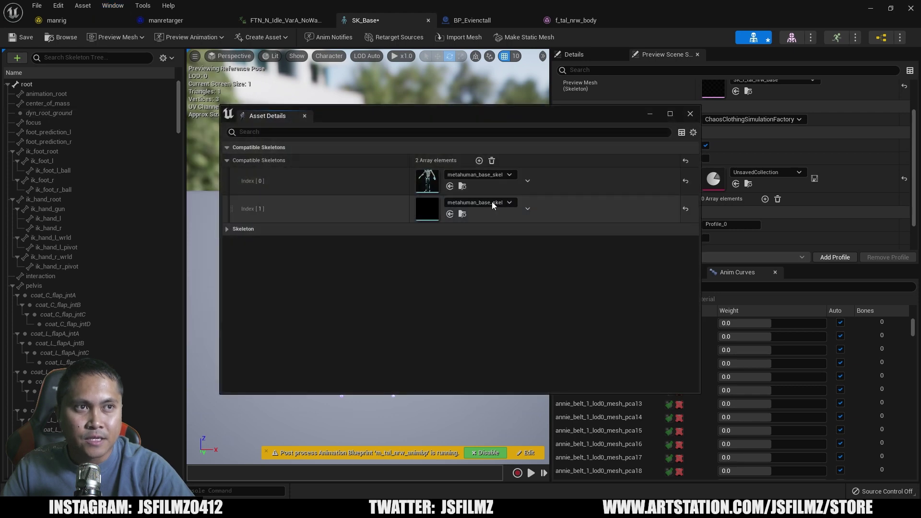
{"action": "left_click", "coordinate": [452, 204]}
{"action": "left_click", "coordinate": [387, 205]}
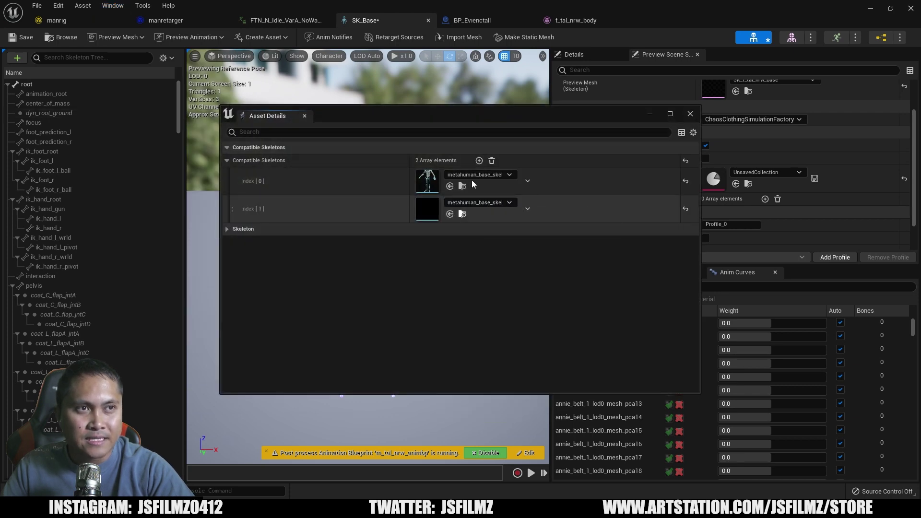
{"action": "left_click", "coordinate": [479, 161]}
{"action": "left_click", "coordinate": [462, 230]}
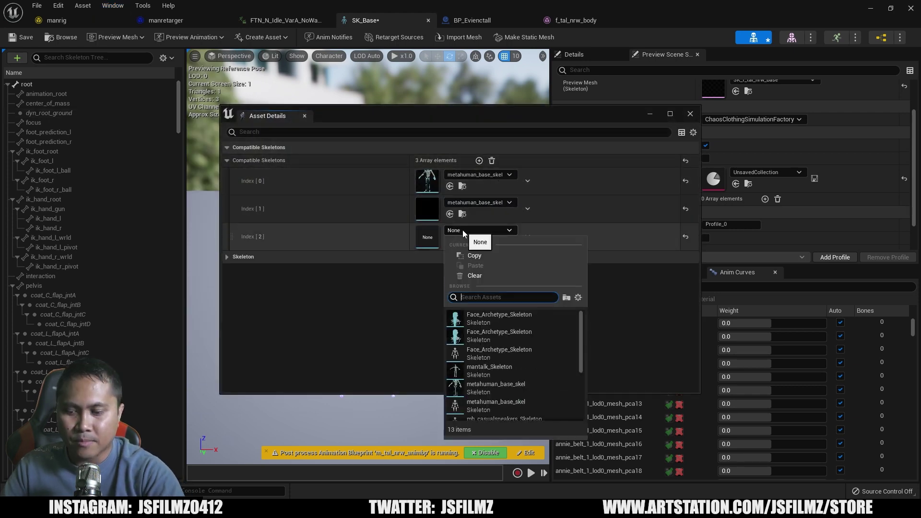
{"action": "type", "text": "sk_"}
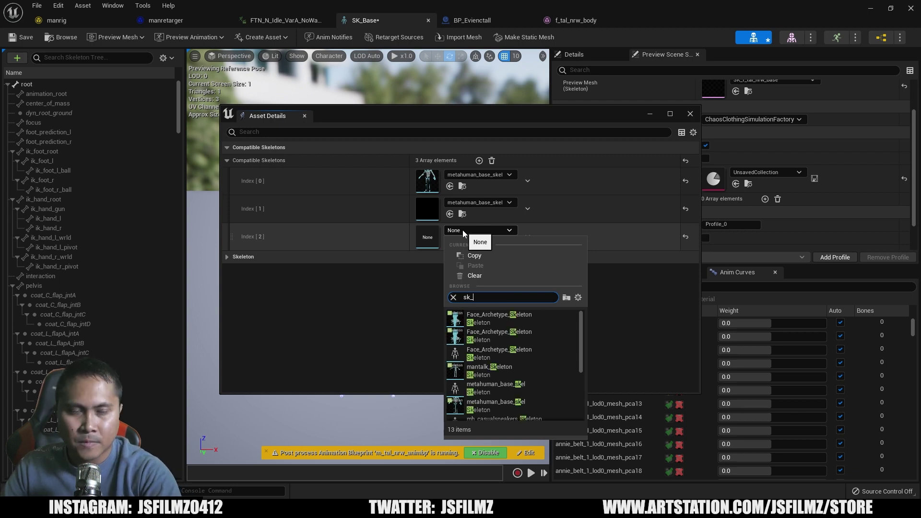
{"action": "type", "text": "b"}
{"action": "left_click", "coordinate": [490, 313]}
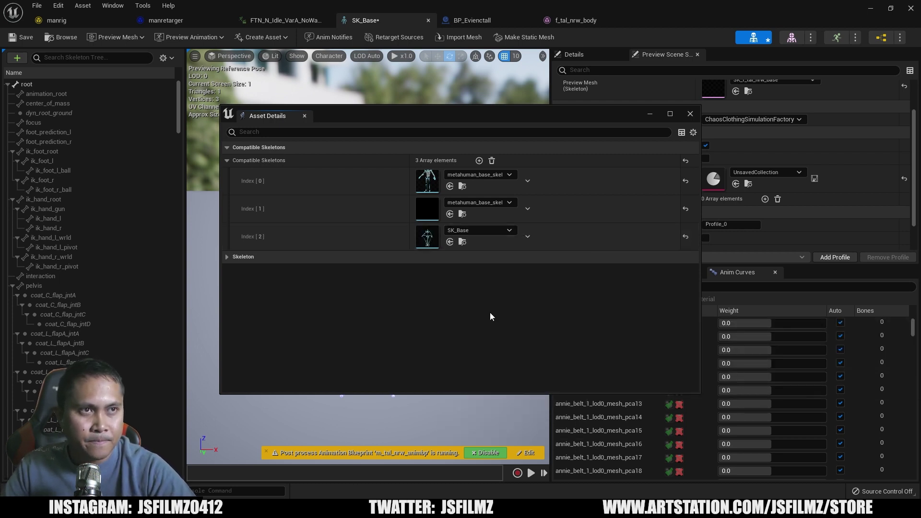
{"action": "left_click", "coordinate": [690, 114]}
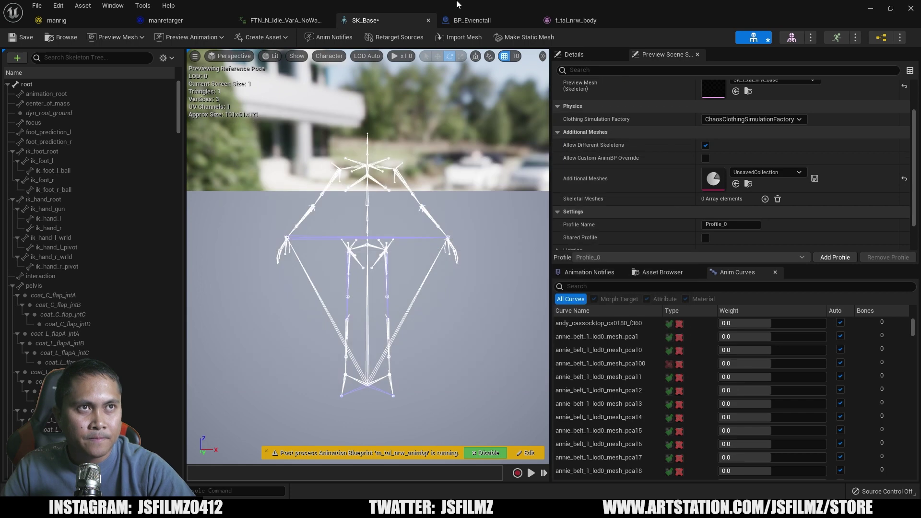
Step: Return to the level and set the Anim to Play of BP_ModernHuman_Base_GENERATED2's mesh to mantalk_Anim_Retargeted
{"action": "left_click_drag", "start_coordinate": [456, 3], "coordinate": [330, 62]}
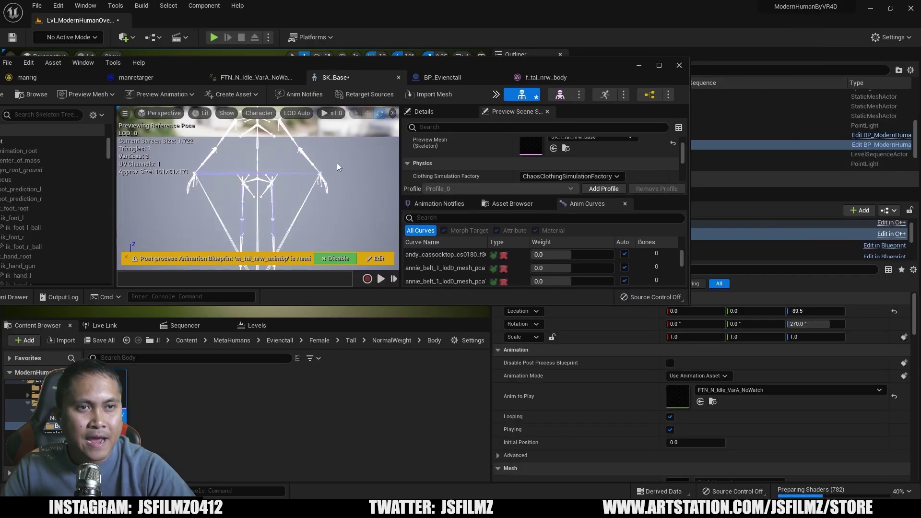
{"action": "left_click", "coordinate": [191, 26]}
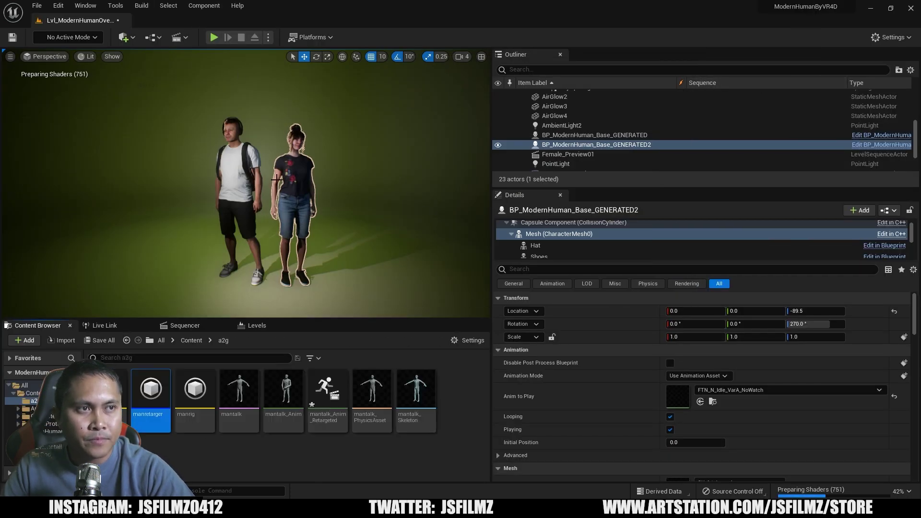
{"action": "left_click", "coordinate": [542, 247]}
{"action": "left_click", "coordinate": [583, 235]}
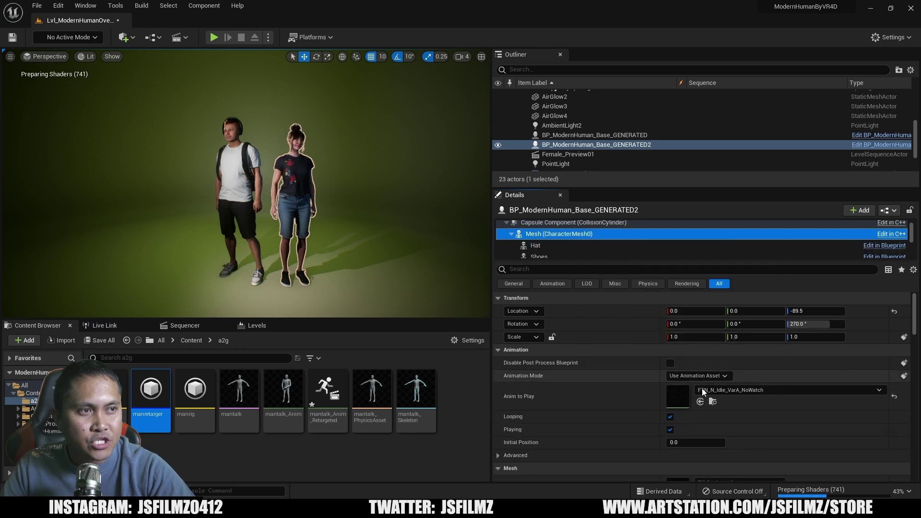
{"action": "left_click", "coordinate": [744, 390]}
{"action": "type", "text": "m"}
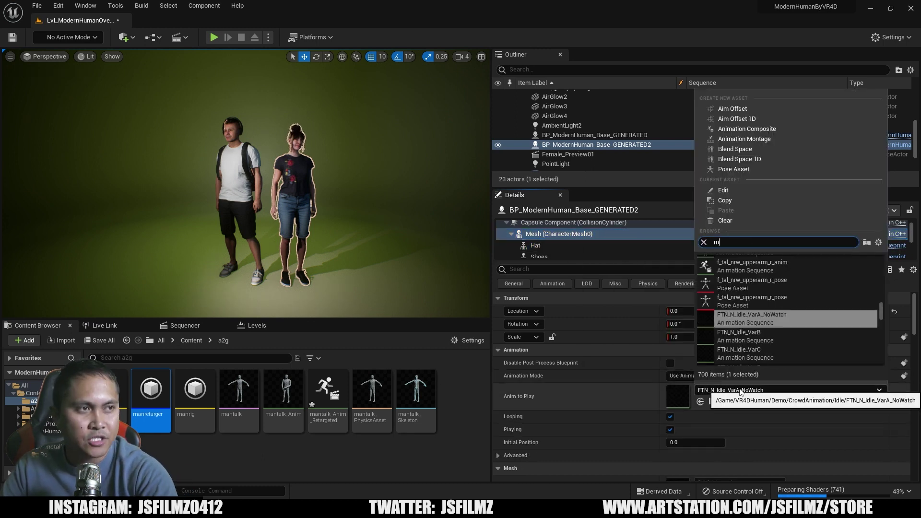
{"action": "type", "text": "antalk"}
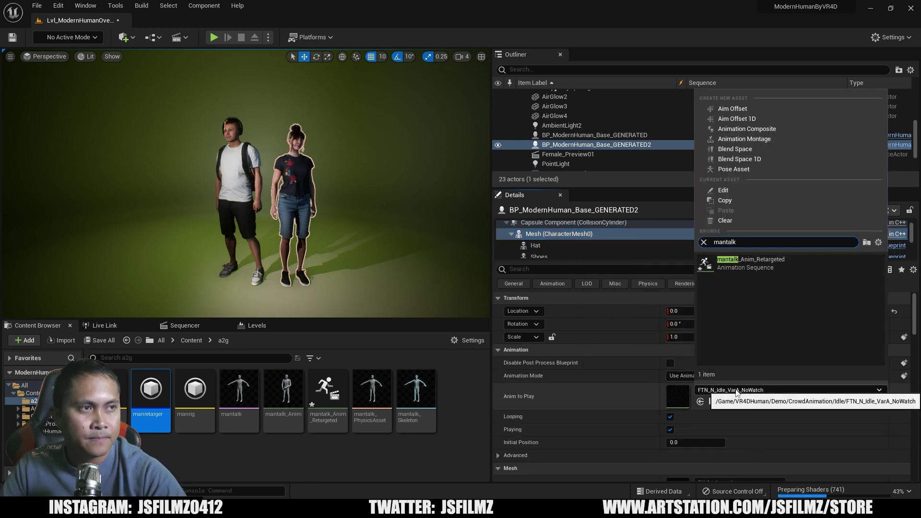
{"action": "left_click", "coordinate": [748, 266]}
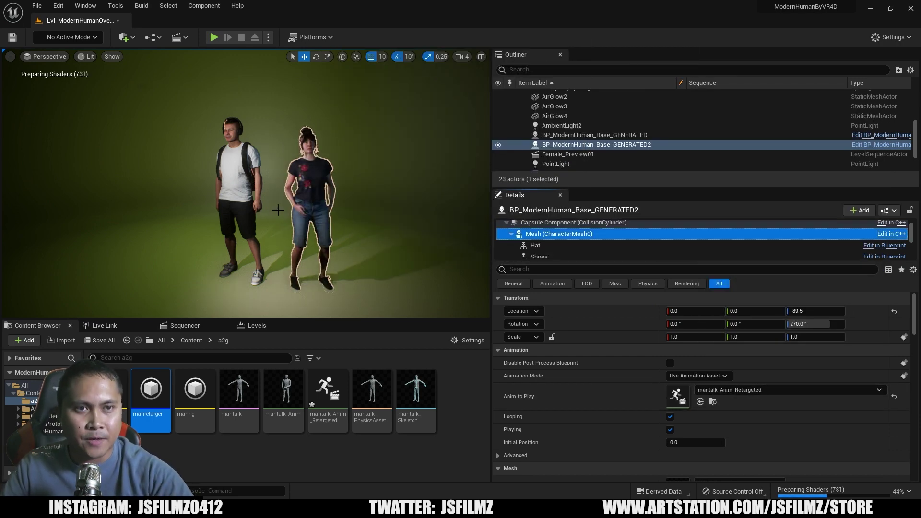
Step: Open the existing seq level sequence and add BP_ModernHuman_Base_GENERATED2 to it as a track
{"action": "left_click", "coordinate": [179, 38]}
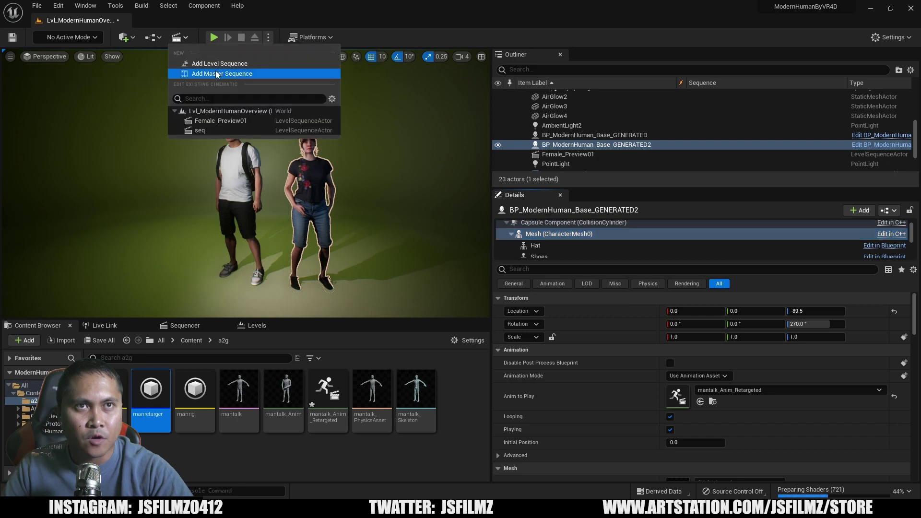
{"action": "left_click", "coordinate": [206, 102]}
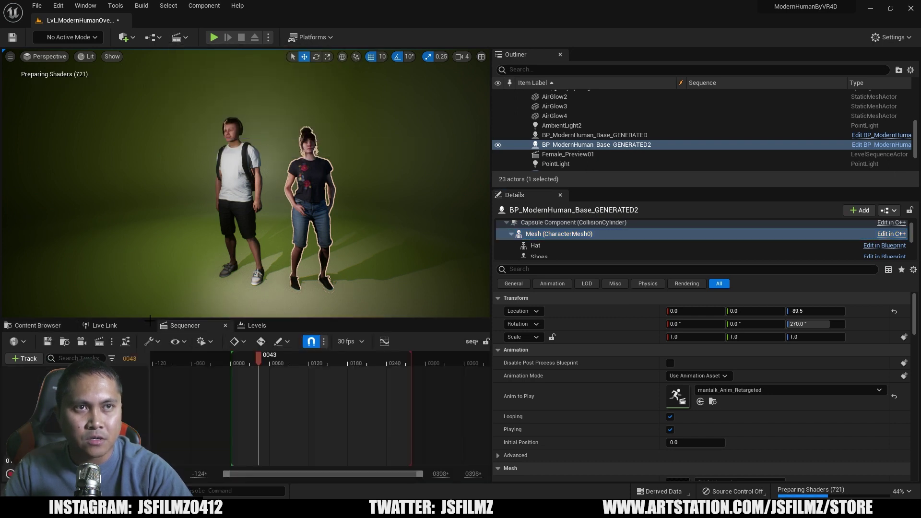
{"action": "left_click", "coordinate": [24, 358]}
{"action": "left_click", "coordinate": [239, 193]}
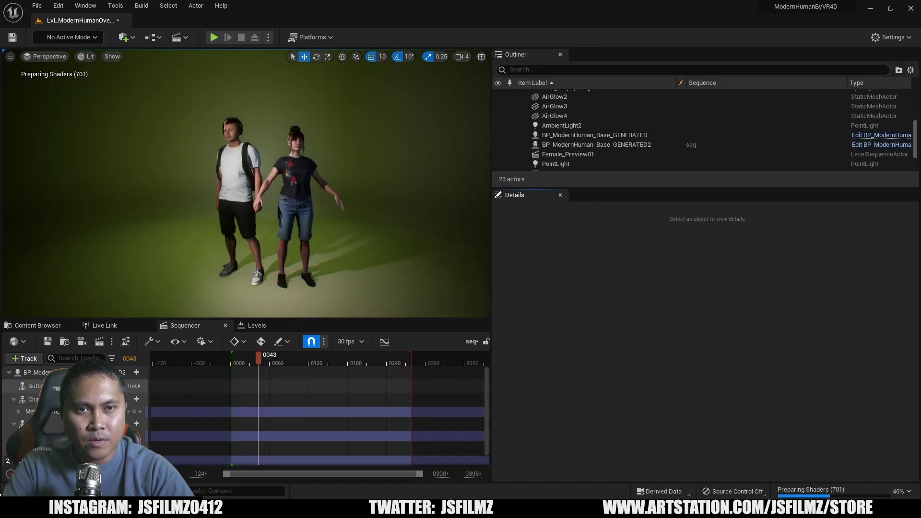
Step: Delete the default sub-tracks under the character's mesh, face and body components in the sequence
{"action": "left_click", "coordinate": [156, 399]}
{"action": "left_click", "coordinate": [56, 411]}
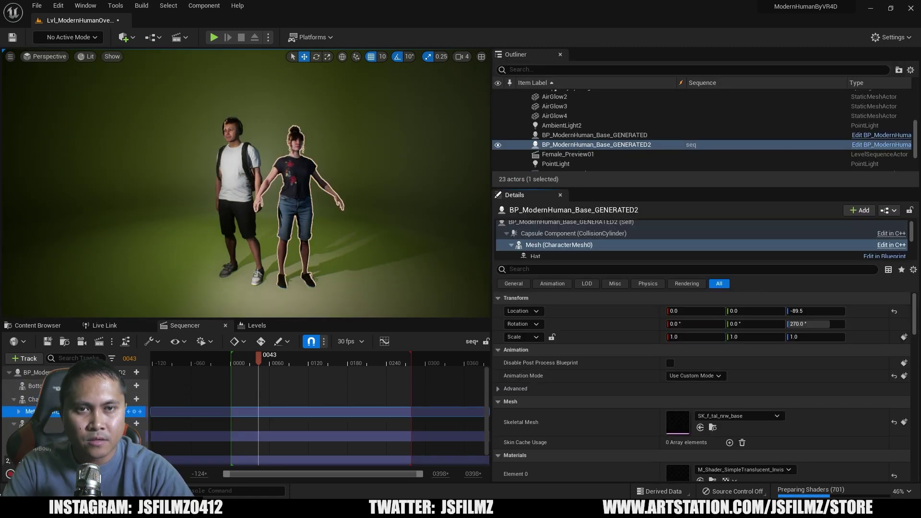
{"action": "key", "text": "Delete"}
{"action": "left_click", "coordinate": [56, 426]}
{"action": "key", "text": "Delete"}
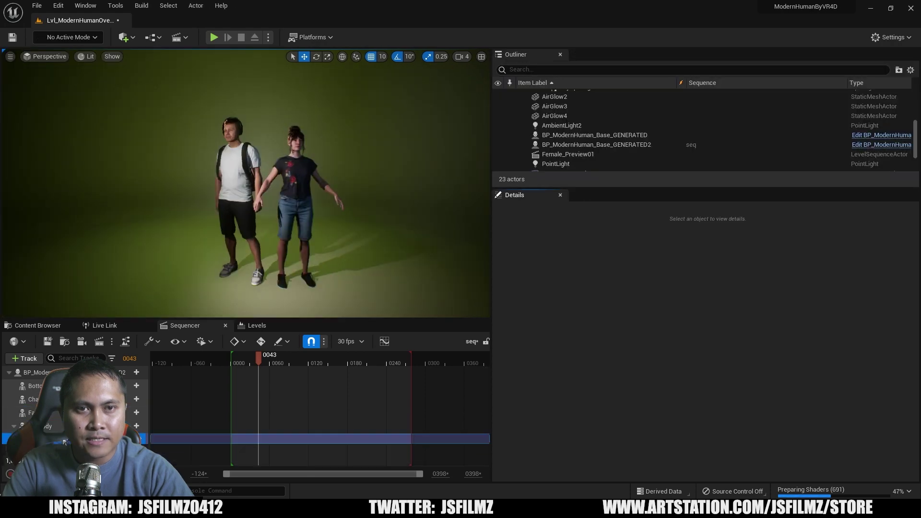
{"action": "left_click", "coordinate": [63, 440]}
{"action": "key", "text": "Delete"}
Step: Add the mantalk_Anim_Retargeted animation to the CharacterMesh0 track of BP_ModernHuman_Base_GENERATED2
{"action": "left_click", "coordinate": [57, 400]}
{"action": "left_click", "coordinate": [133, 399]}
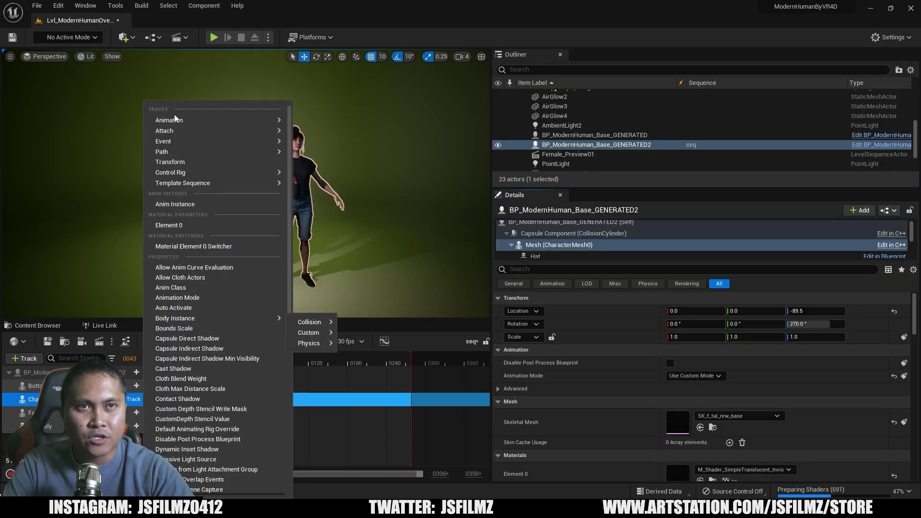
{"action": "mouse_move", "coordinate": [216, 119]}
{"action": "type", "text": "mantalk"}
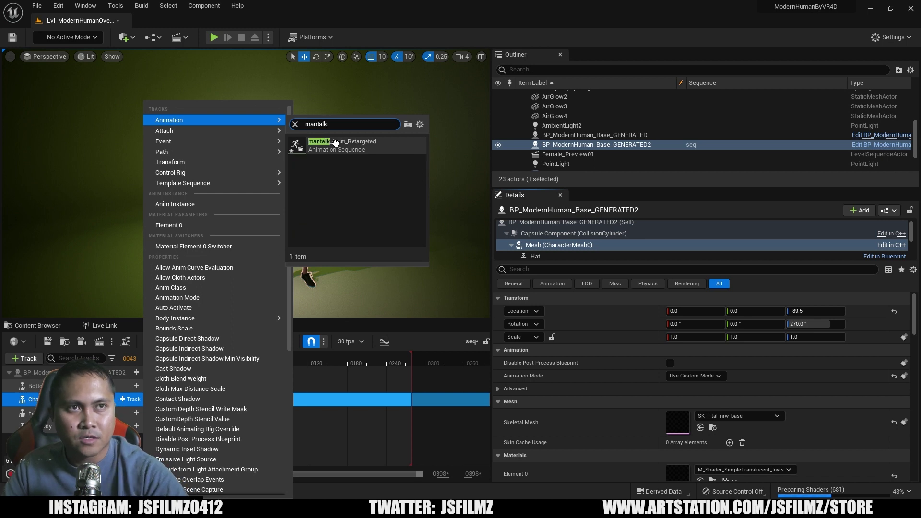
{"action": "left_click", "coordinate": [335, 143]}
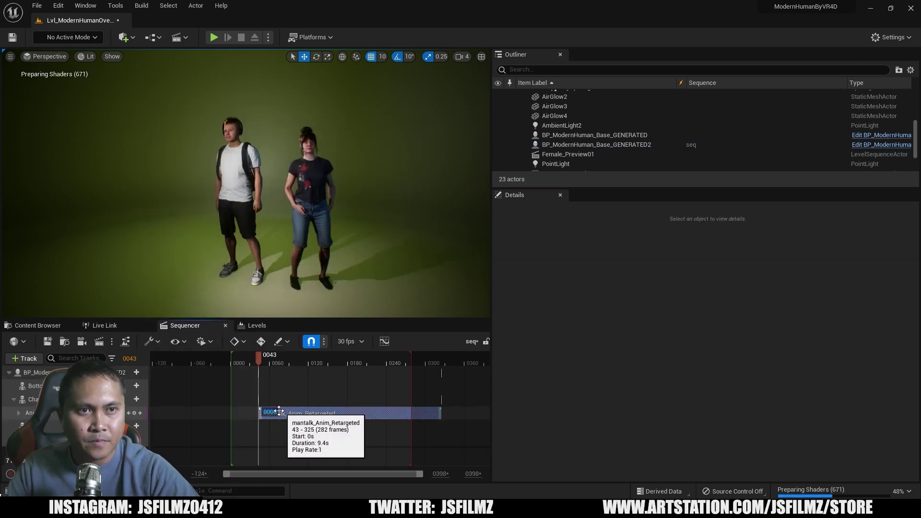
Step: Move the mantalk_Anim_Retargeted clip to start at frame 0 and preview the animation from different points on the timeline
{"action": "left_click_drag", "start_coordinate": [275, 412], "coordinate": [251, 411]}
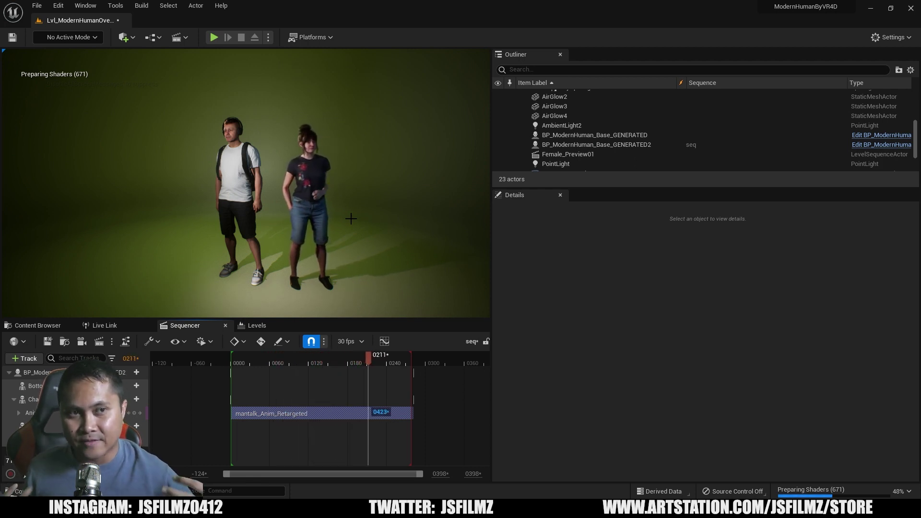
{"action": "left_click", "coordinate": [272, 359]}
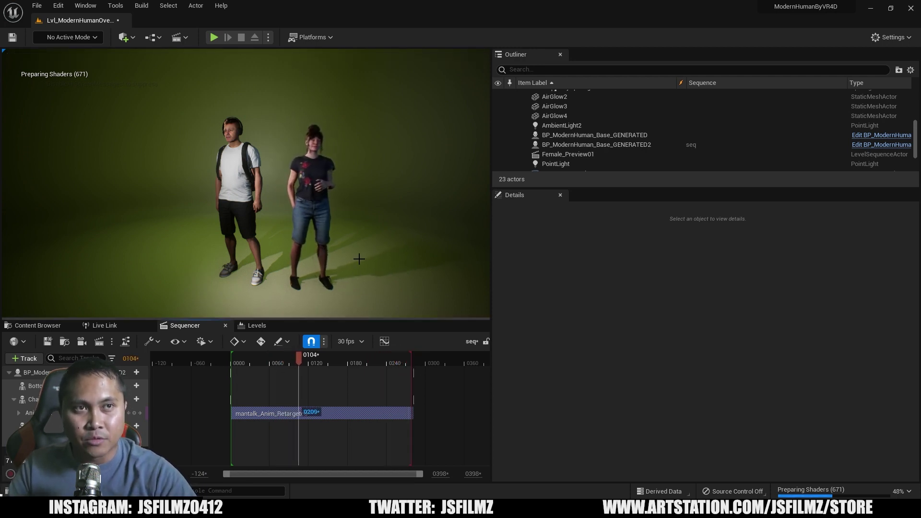
{"action": "left_click", "coordinate": [269, 361]}
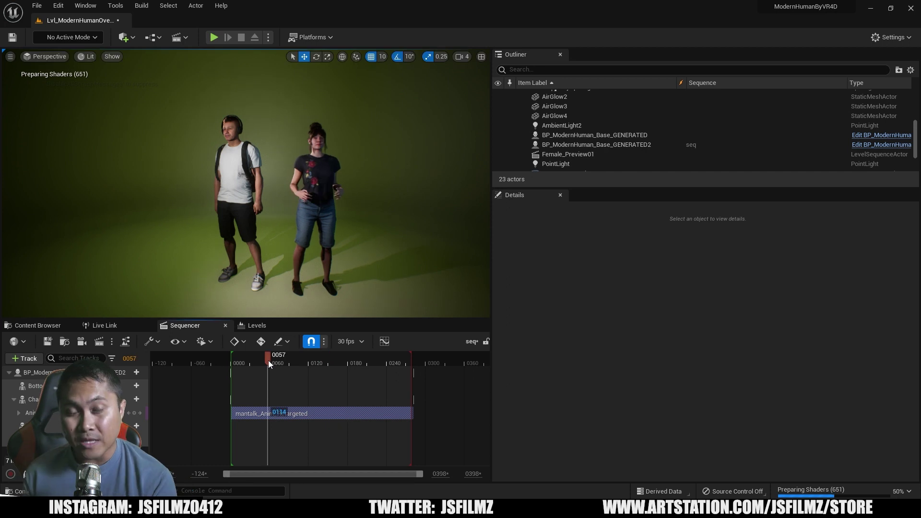